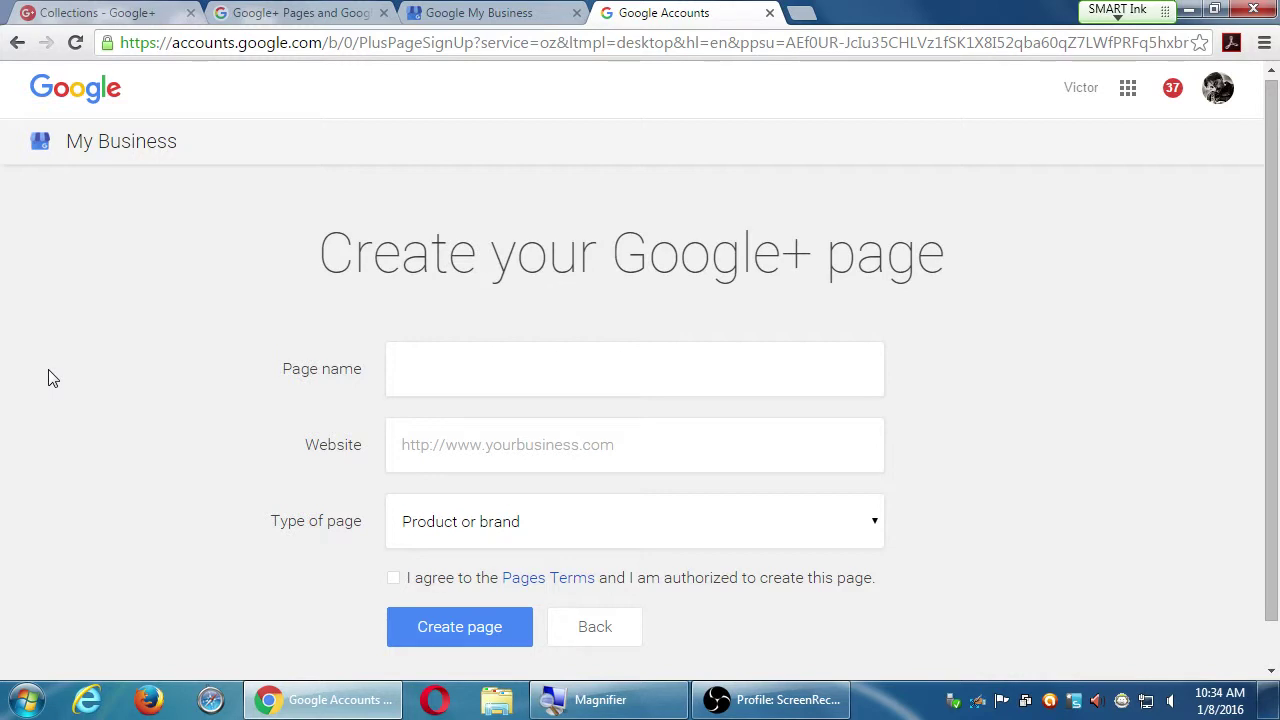
Step: Enter Victor's Bakery as the page name in the Google+ page form
{"action": "scroll", "coordinate": [93, 315], "scroll_direction": "down", "scroll_amount": 1}
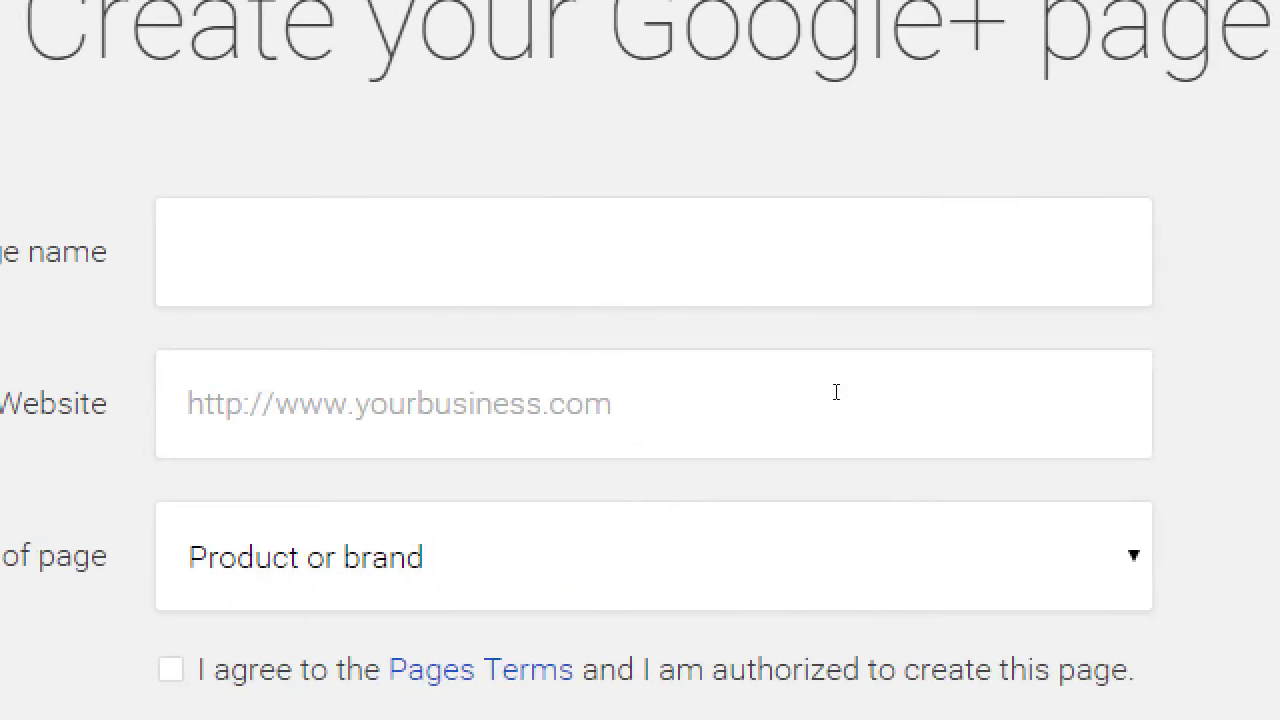
{"action": "left_click", "coordinate": [529, 426]}
{"action": "left_click", "coordinate": [351, 332]}
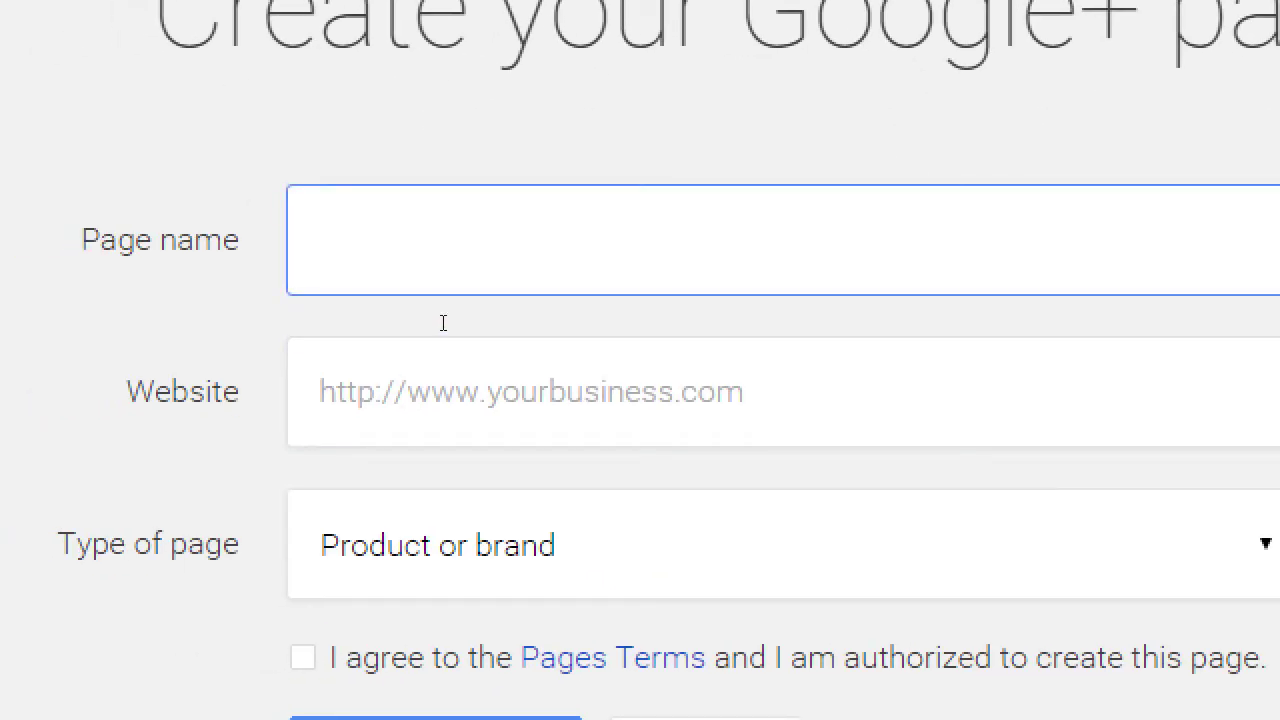
{"action": "type", "text": "Victor's "}
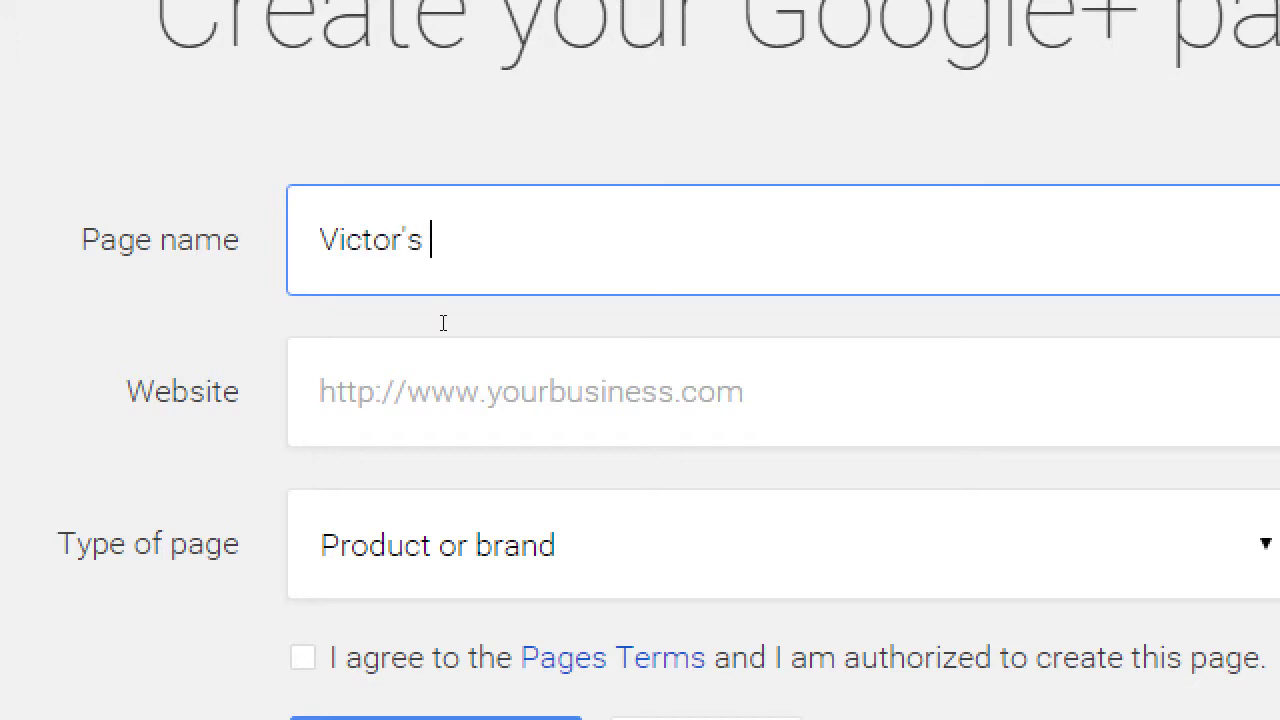
{"action": "type", "text": "BAkery"}
{"action": "key", "text": "Left"}
{"action": "key", "text": "Left"}
{"action": "key", "text": "Left"}
{"action": "key", "text": "Left"}
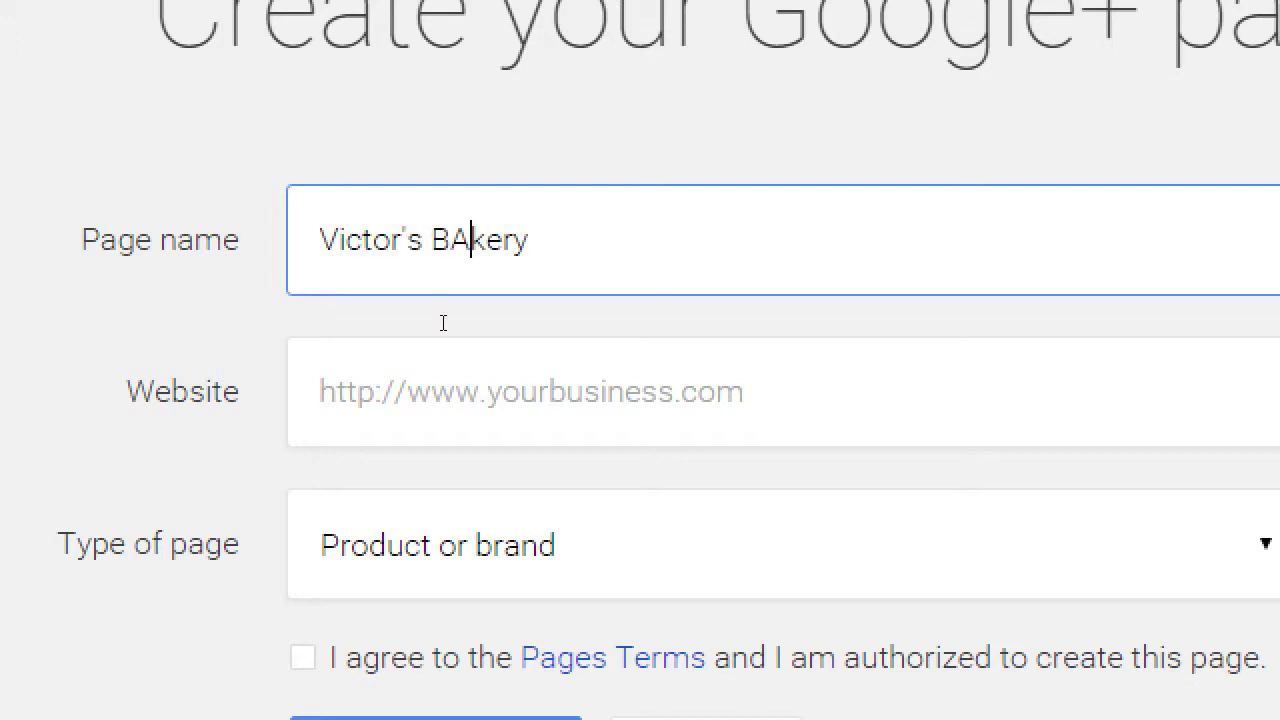
{"action": "key", "text": "BackSpace"}
{"action": "type", "text": "a"}
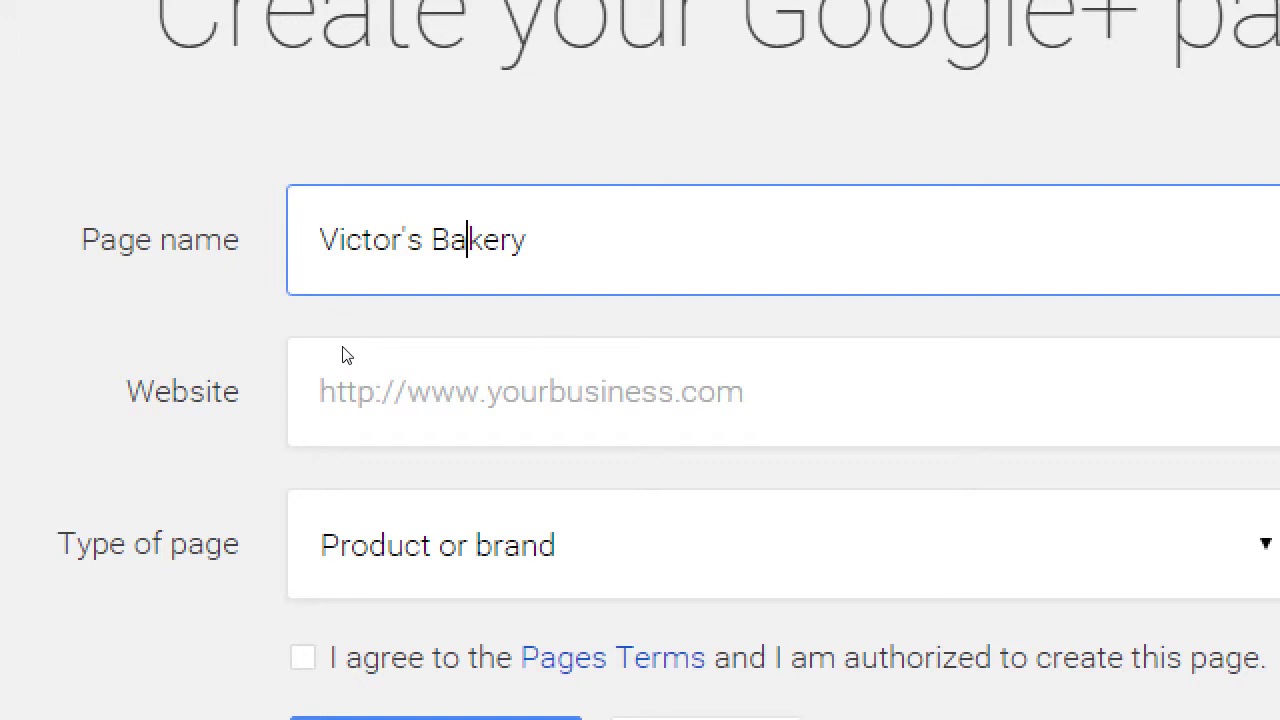
Step: Enter victorsbakery.com as the website and keep Product or brand as the type of page
{"action": "left_click", "coordinate": [414, 408]}
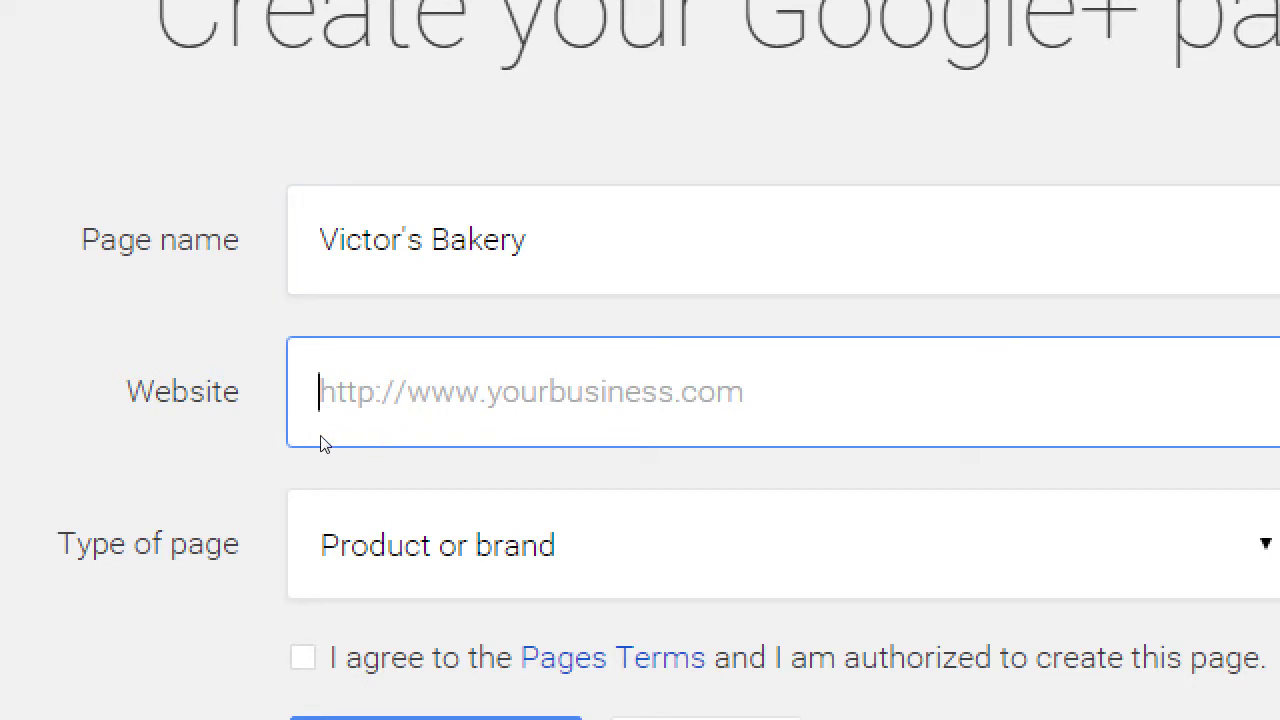
{"action": "type", "text": "victorsbaker"}
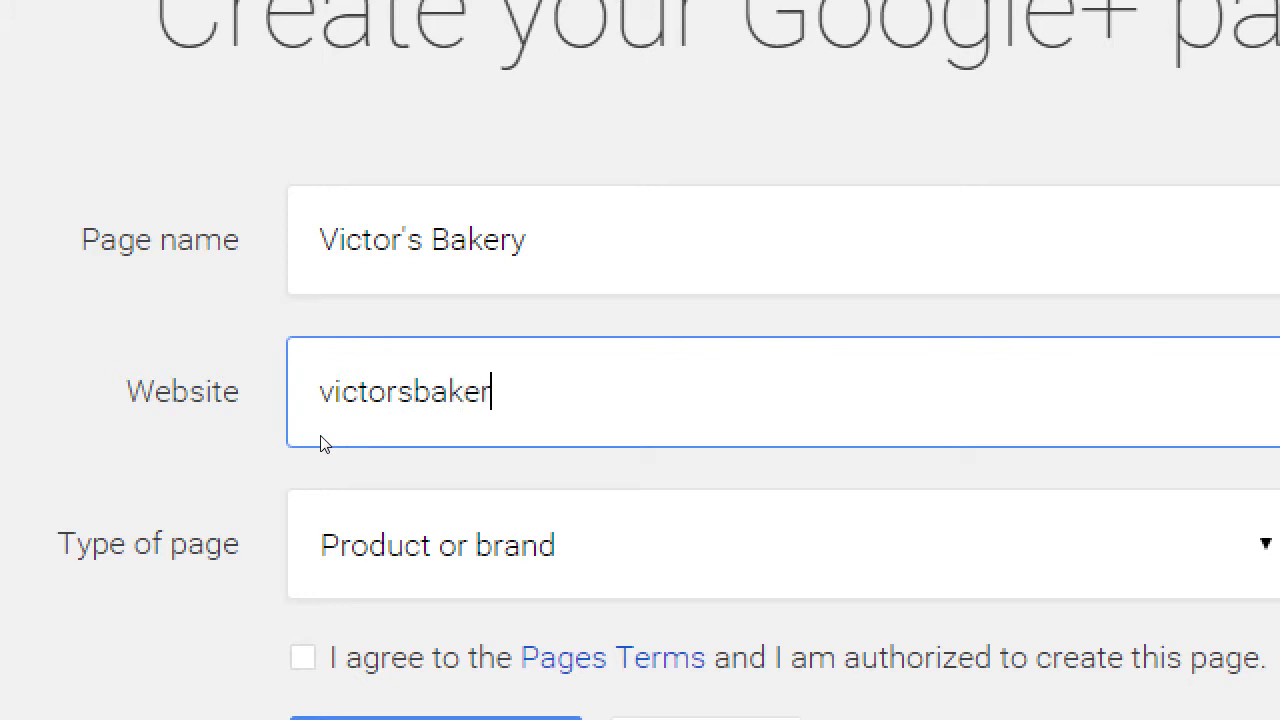
{"action": "type", "text": "y.com"}
{"action": "key", "text": "Tab"}
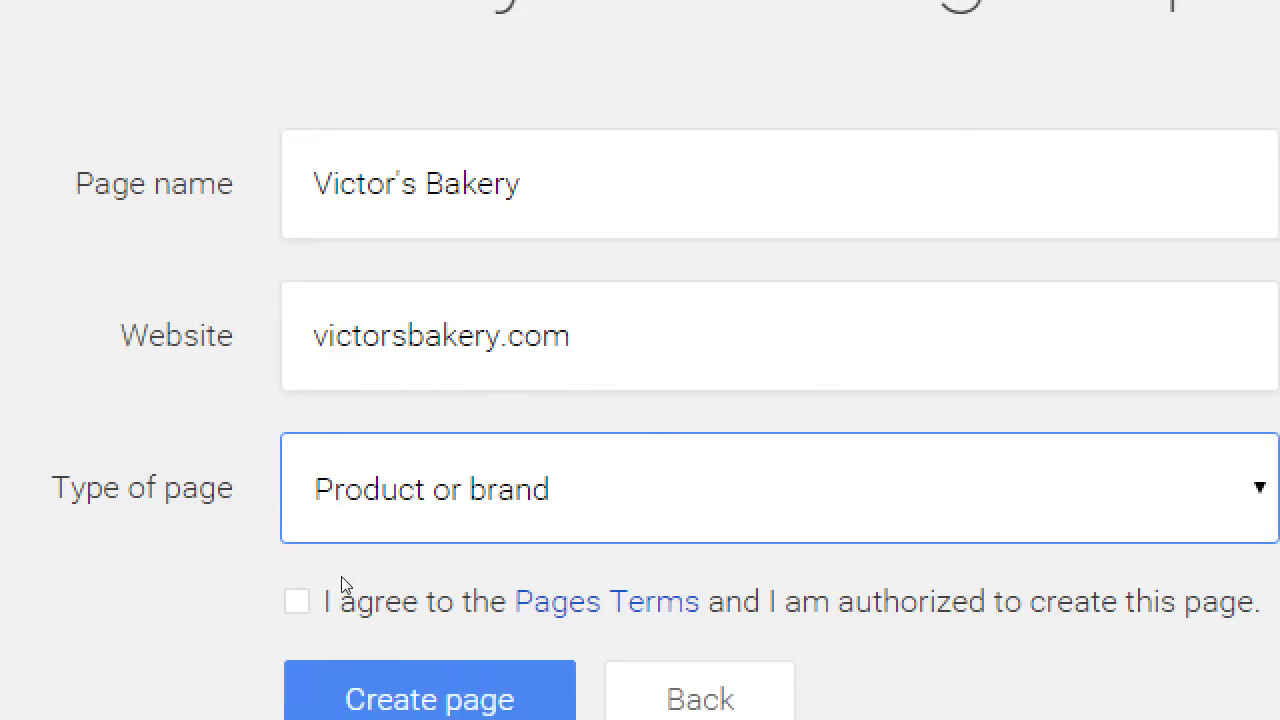
{"action": "left_click", "coordinate": [472, 488]}
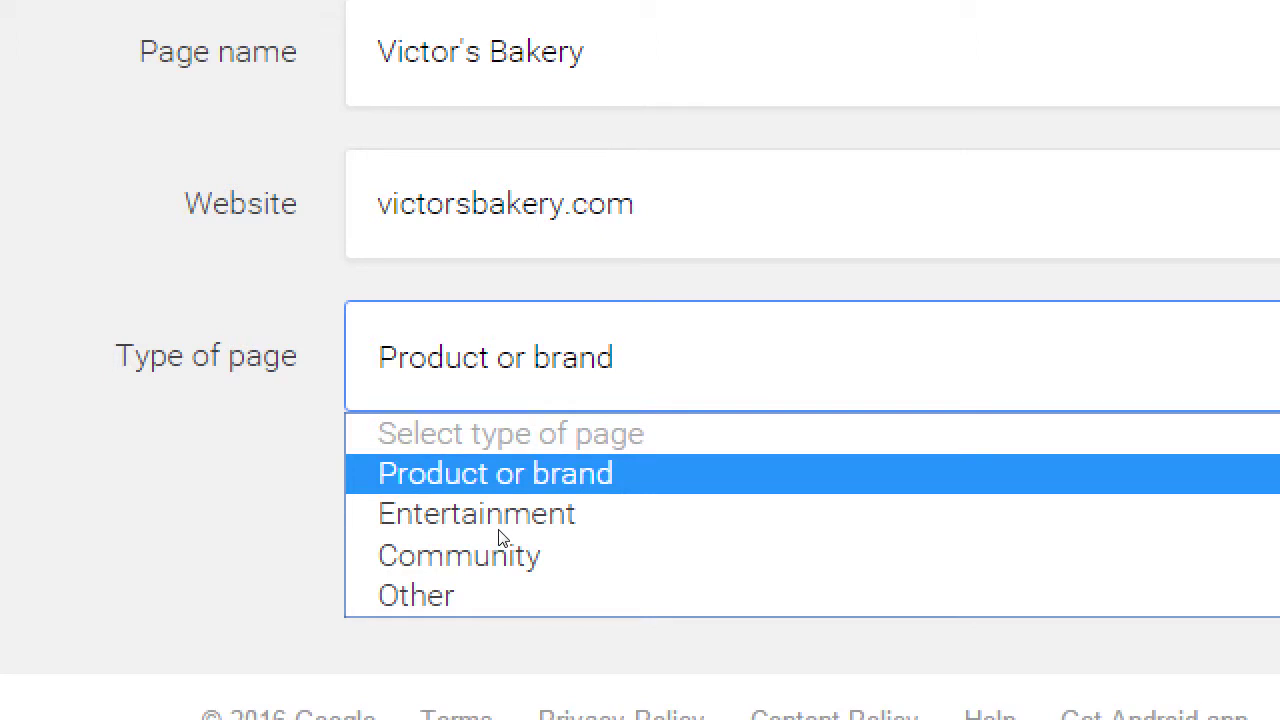
{"action": "key", "text": "Return"}
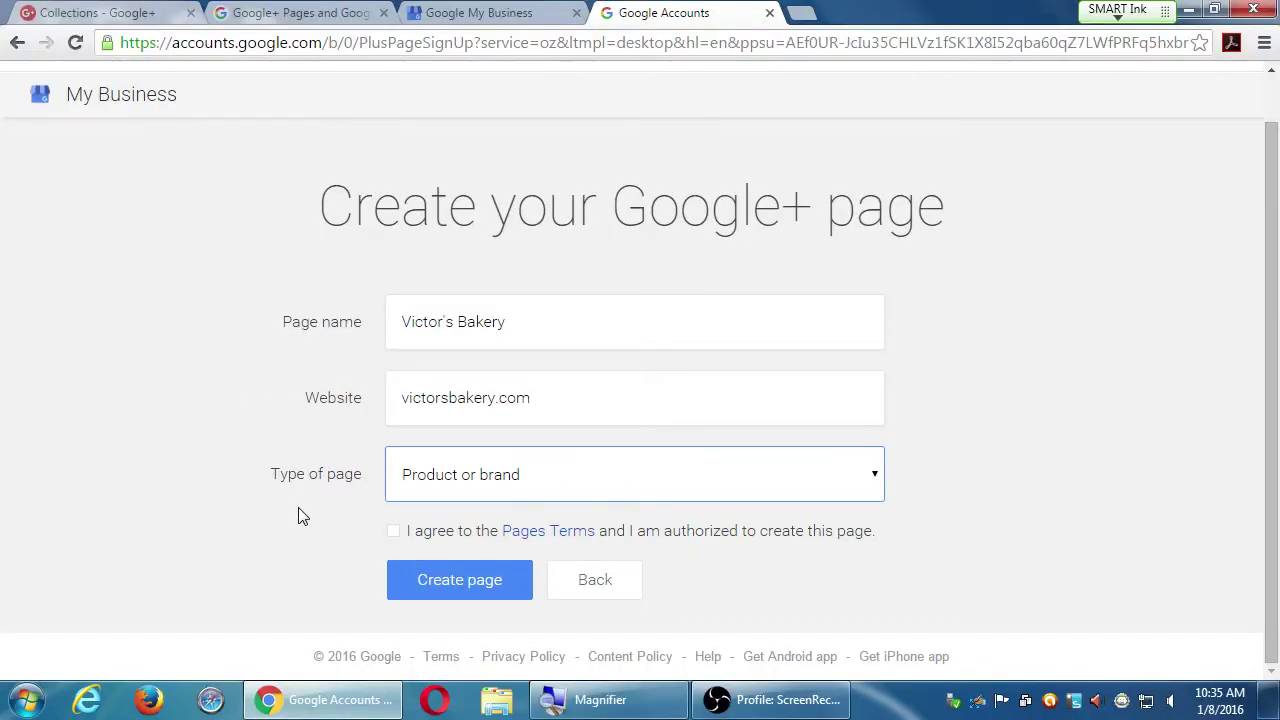
Step: Review the Google+ Pages Additional Terms of Service, including the Authority and Access section, and return to the page form
{"action": "left_click", "coordinate": [556, 532]}
{"action": "scroll", "coordinate": [830, 400], "scroll_direction": "down", "scroll_amount": 2}
{"action": "scroll", "coordinate": [820, 425], "scroll_direction": "down", "scroll_amount": 5}
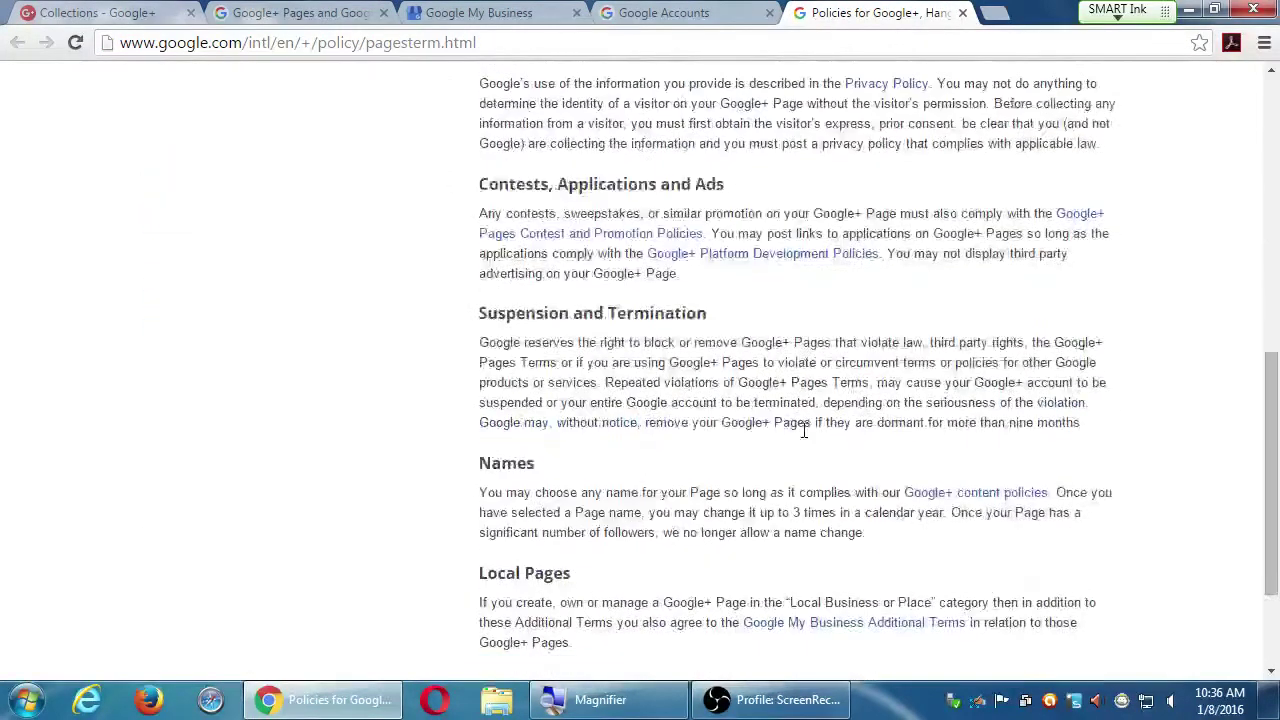
{"action": "scroll", "coordinate": [790, 445], "scroll_direction": "up", "scroll_amount": 7}
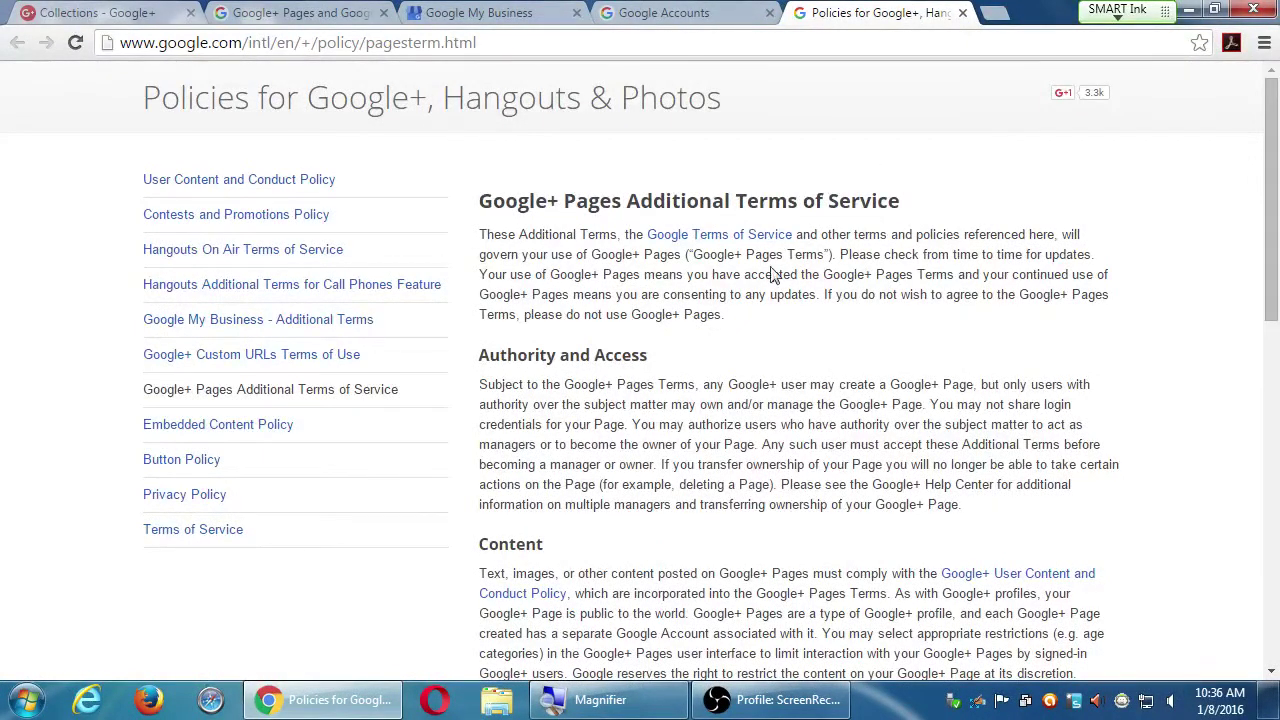
{"action": "left_click_drag", "start_coordinate": [507, 356], "coordinate": [641, 376]}
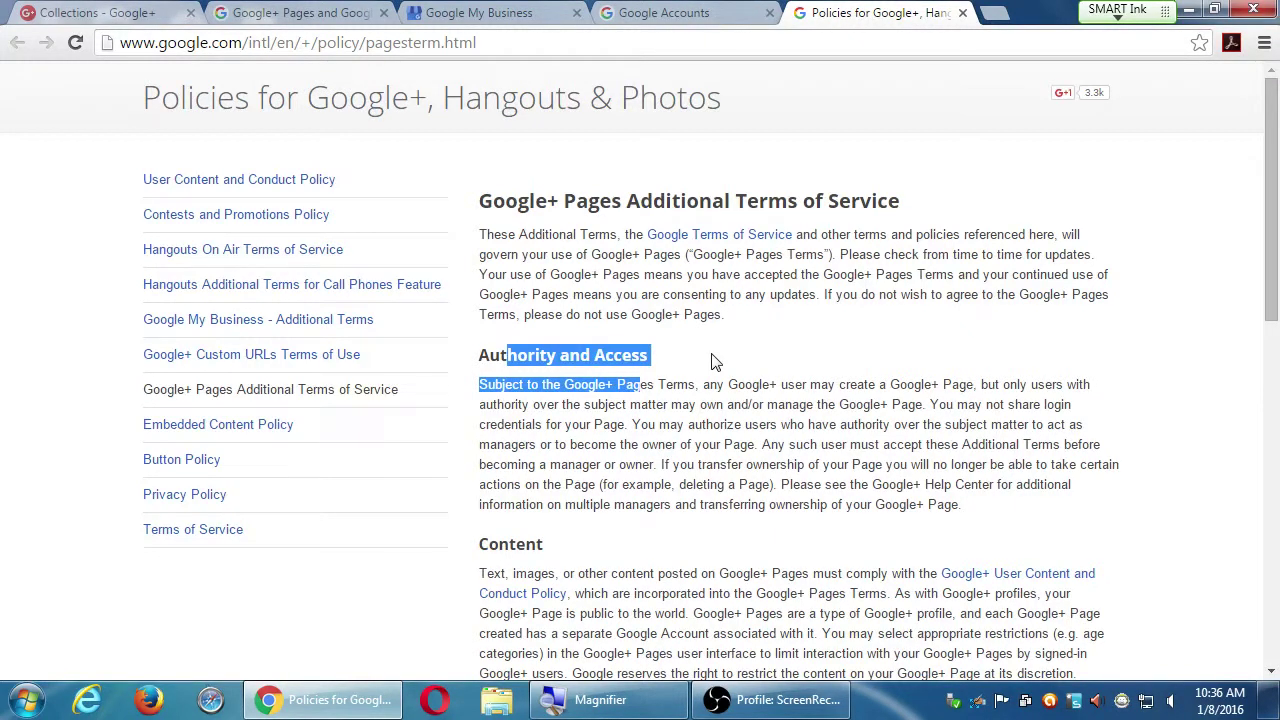
{"action": "key", "text": "ctrl+w"}
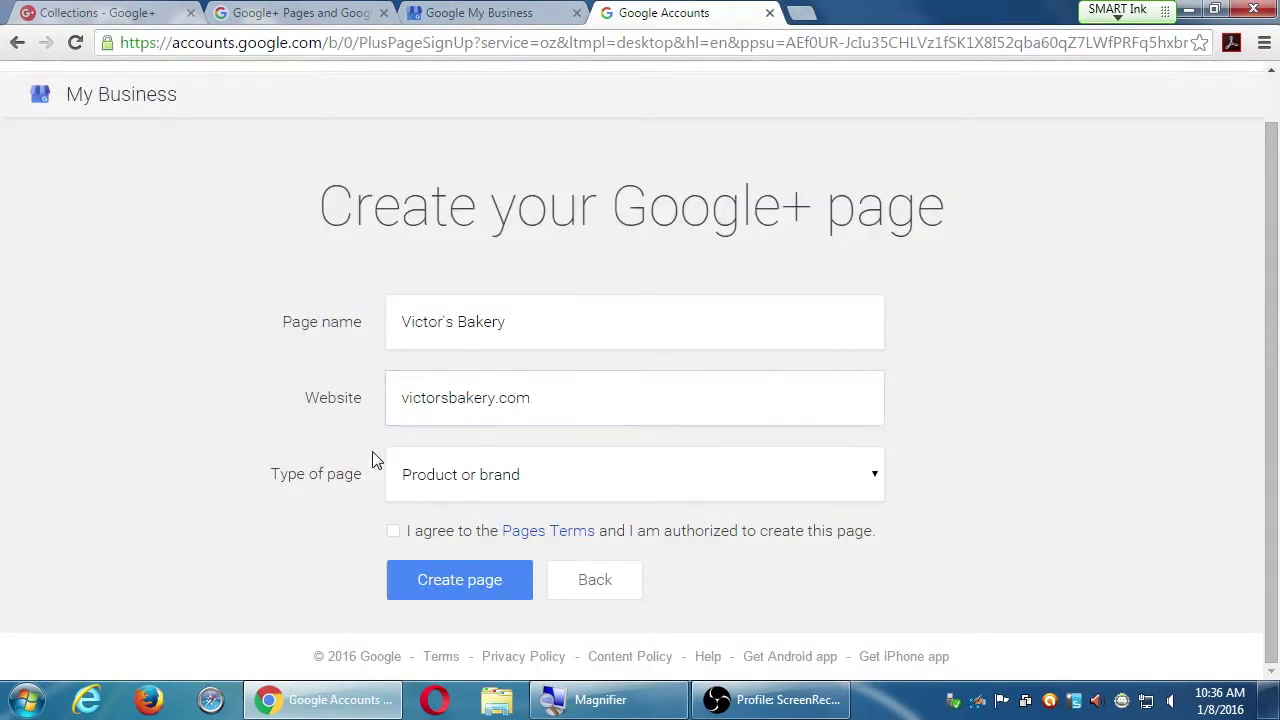
Step: Agree to the Pages Terms and submit the form to create the Google+ page
{"action": "left_click", "coordinate": [394, 532]}
{"action": "left_click", "coordinate": [463, 579]}
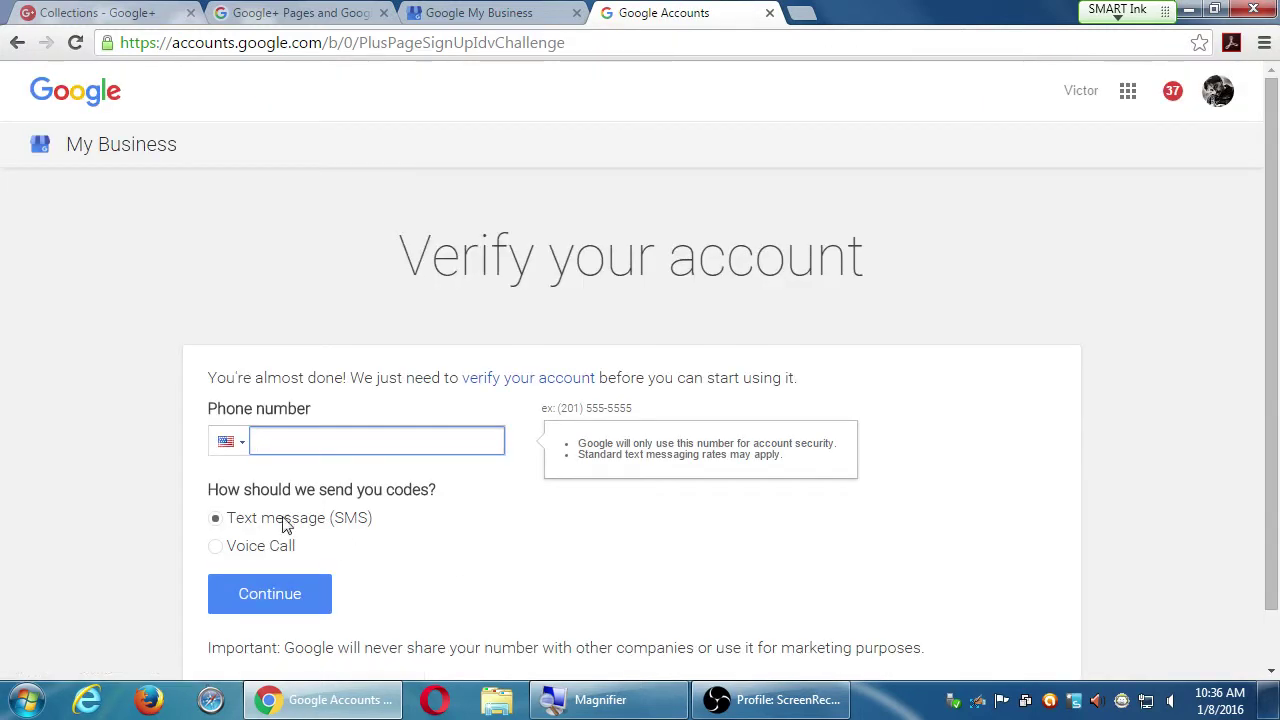
{"action": "scroll", "coordinate": [88, 432], "scroll_direction": "down", "scroll_amount": 1}
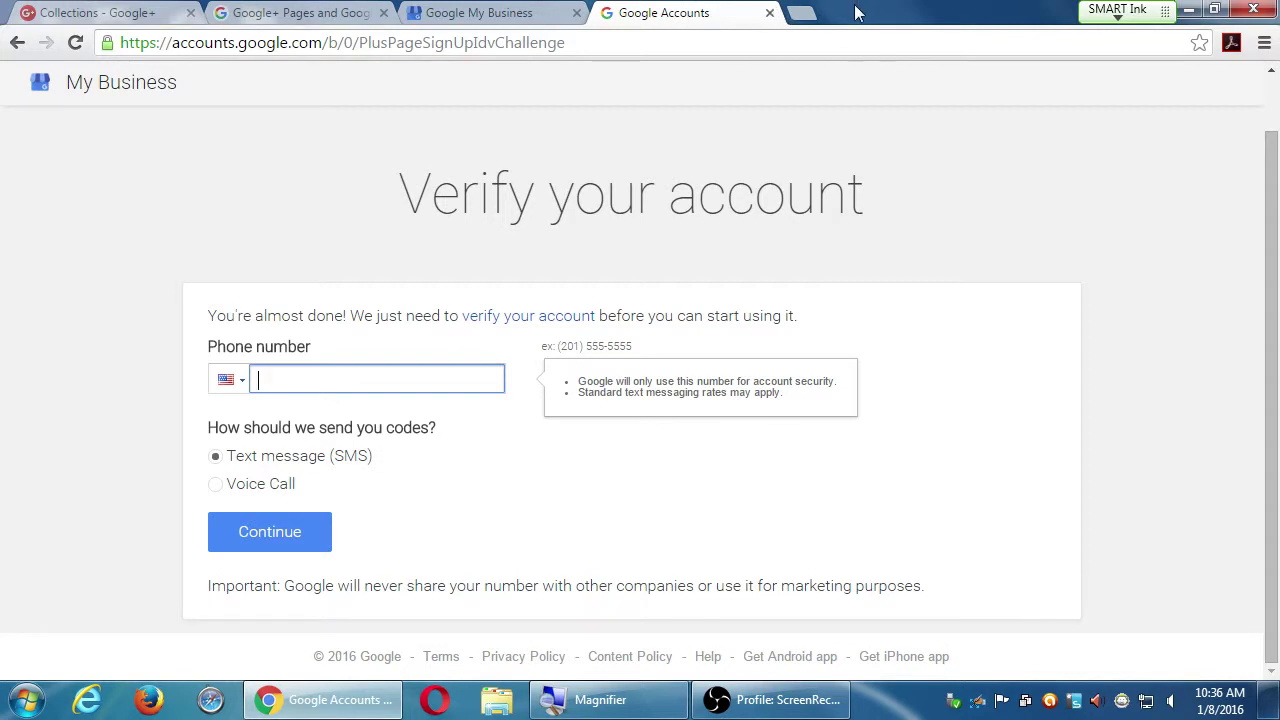
{"action": "left_click_drag", "start_coordinate": [990, 10], "coordinate": [1, 10]}
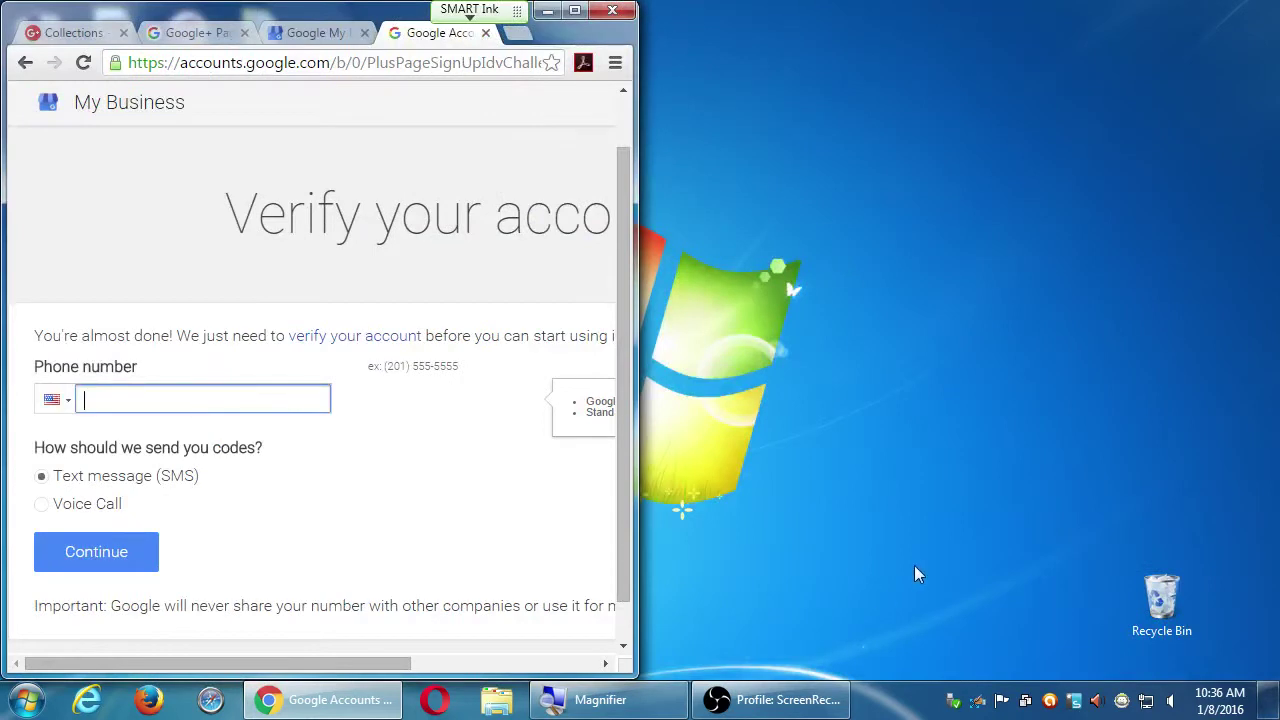
{"action": "left_click_drag", "start_coordinate": [639, 516], "coordinate": [879, 478]}
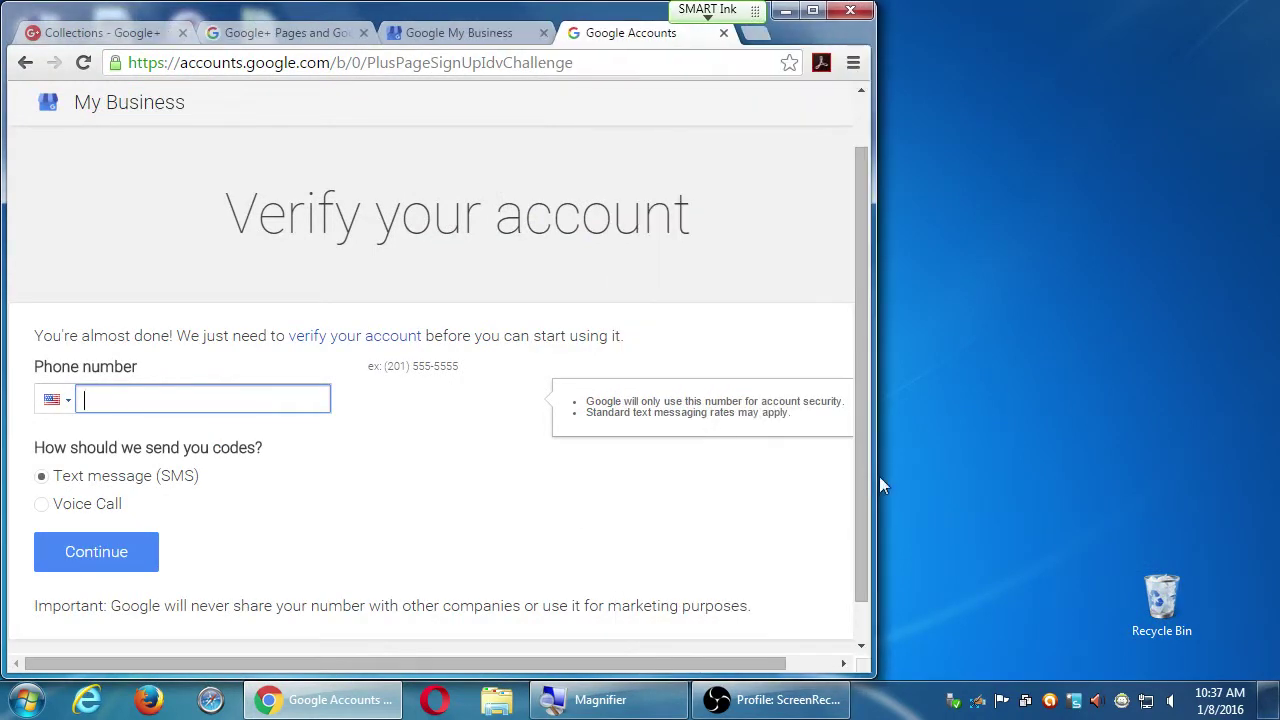
{"action": "left_click", "coordinate": [845, 699]}
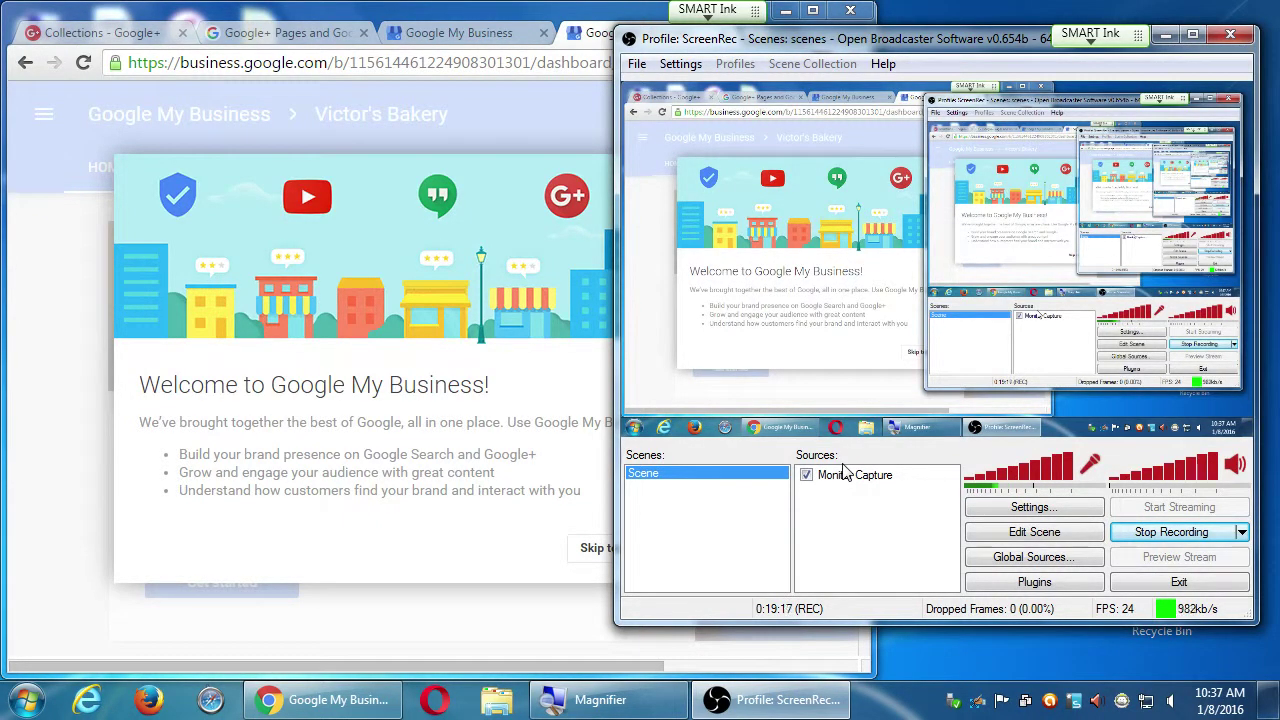
{"action": "left_click", "coordinate": [640, 14]}
{"action": "left_click", "coordinate": [814, 12]}
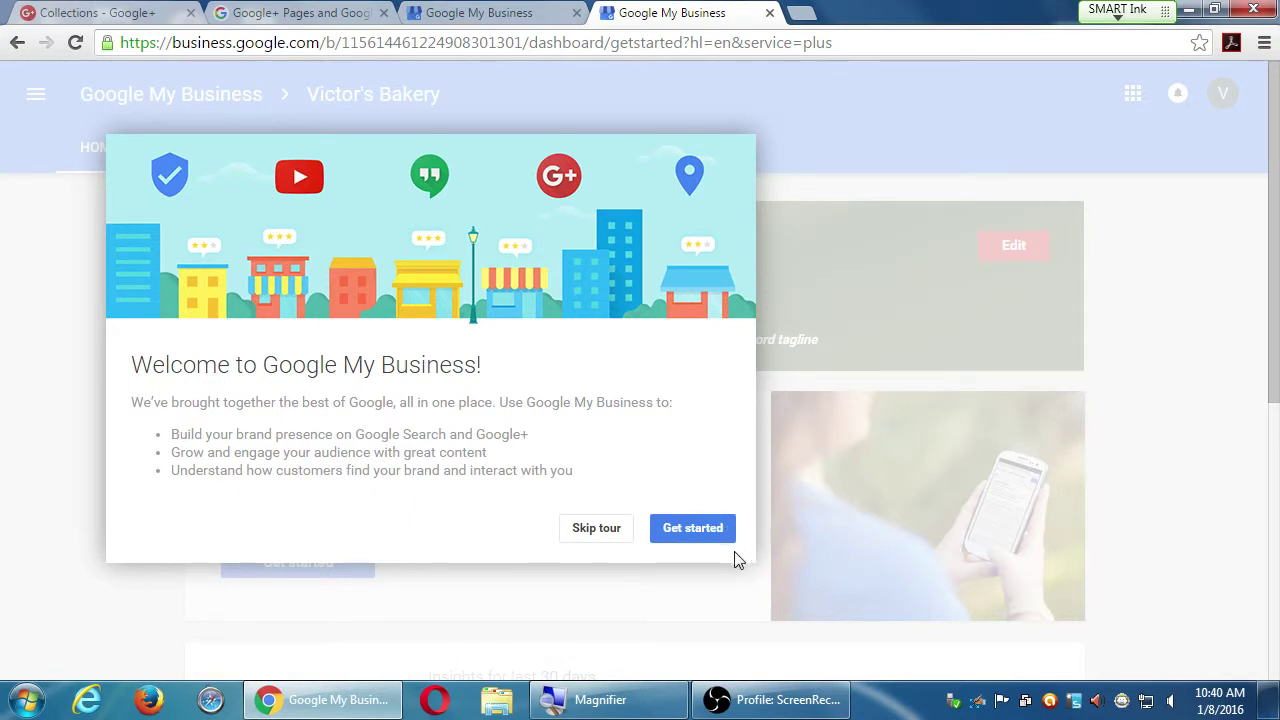
Step: Skip the Google My Business welcome tour and switch to the default personal account
{"action": "left_click", "coordinate": [598, 532]}
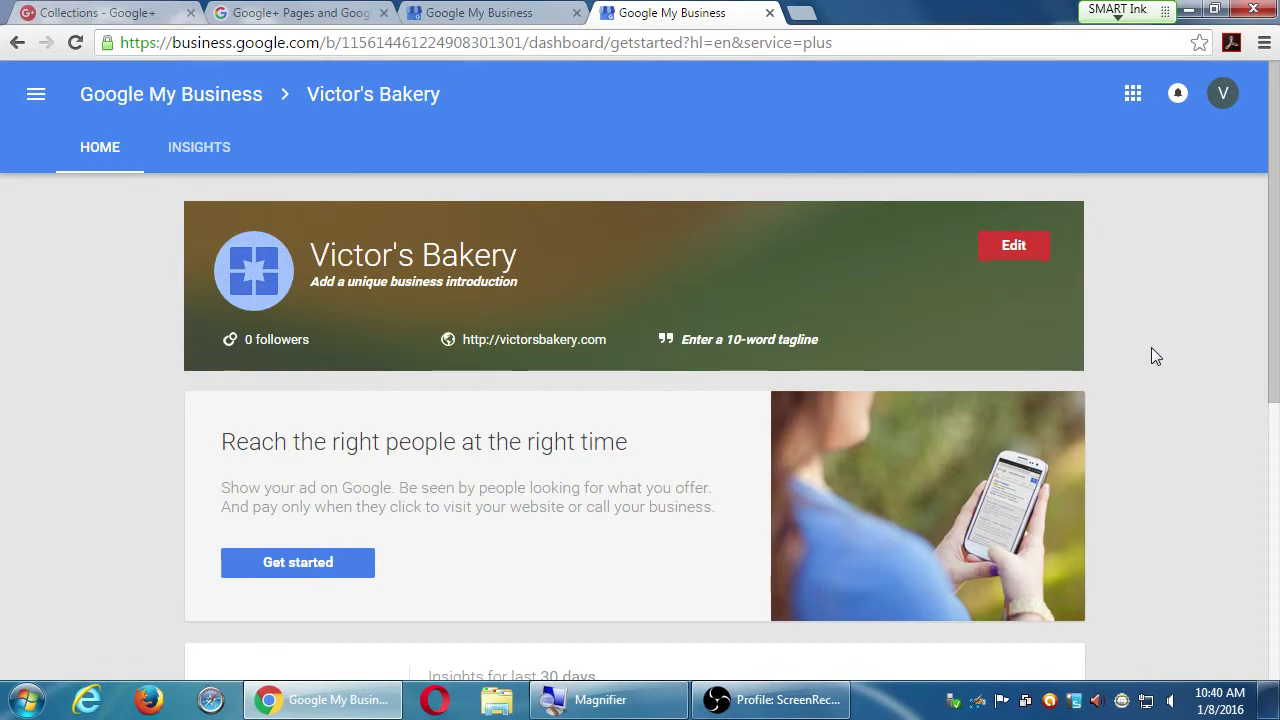
{"action": "key", "text": "super+plus"}
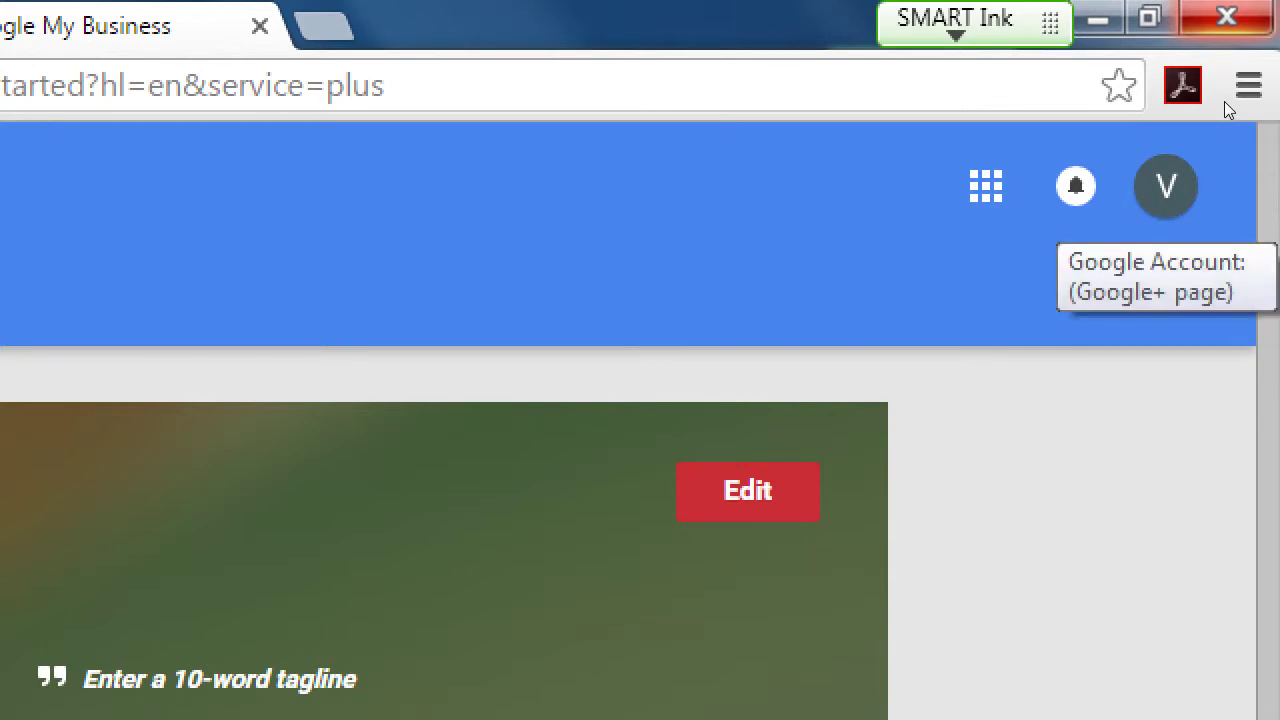
{"action": "left_click", "coordinate": [1166, 186]}
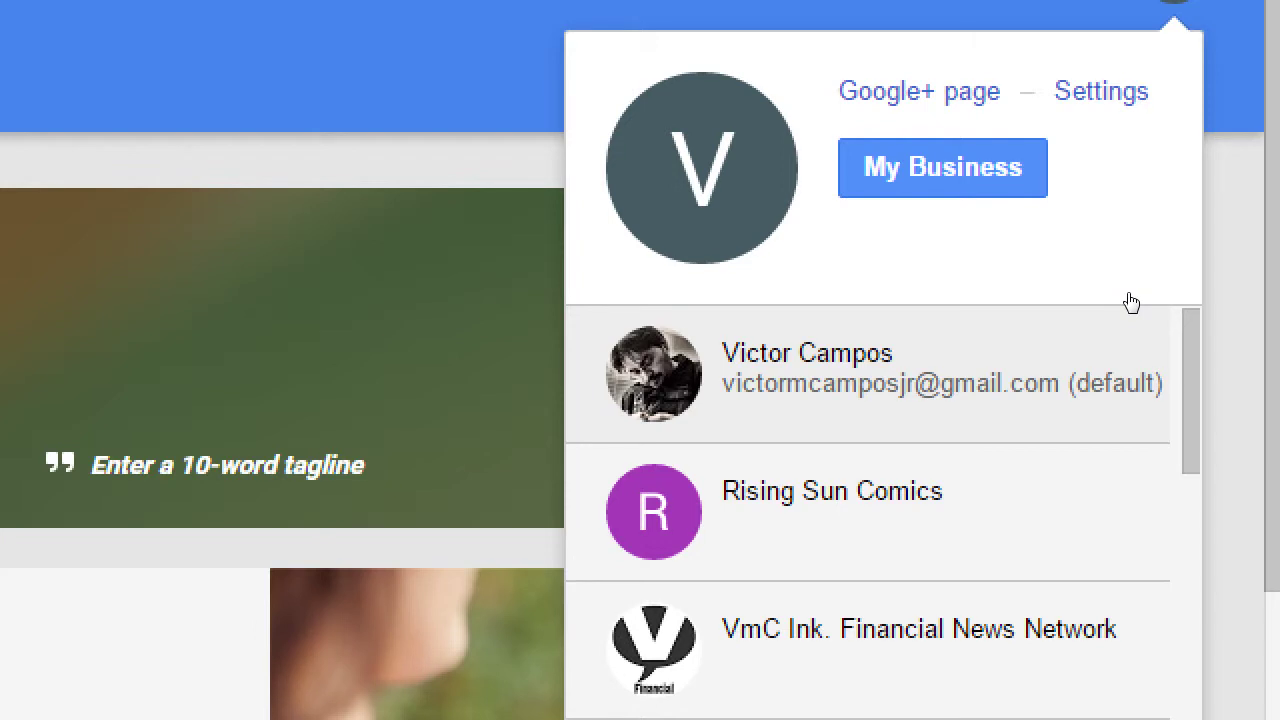
{"action": "left_click", "coordinate": [1131, 302]}
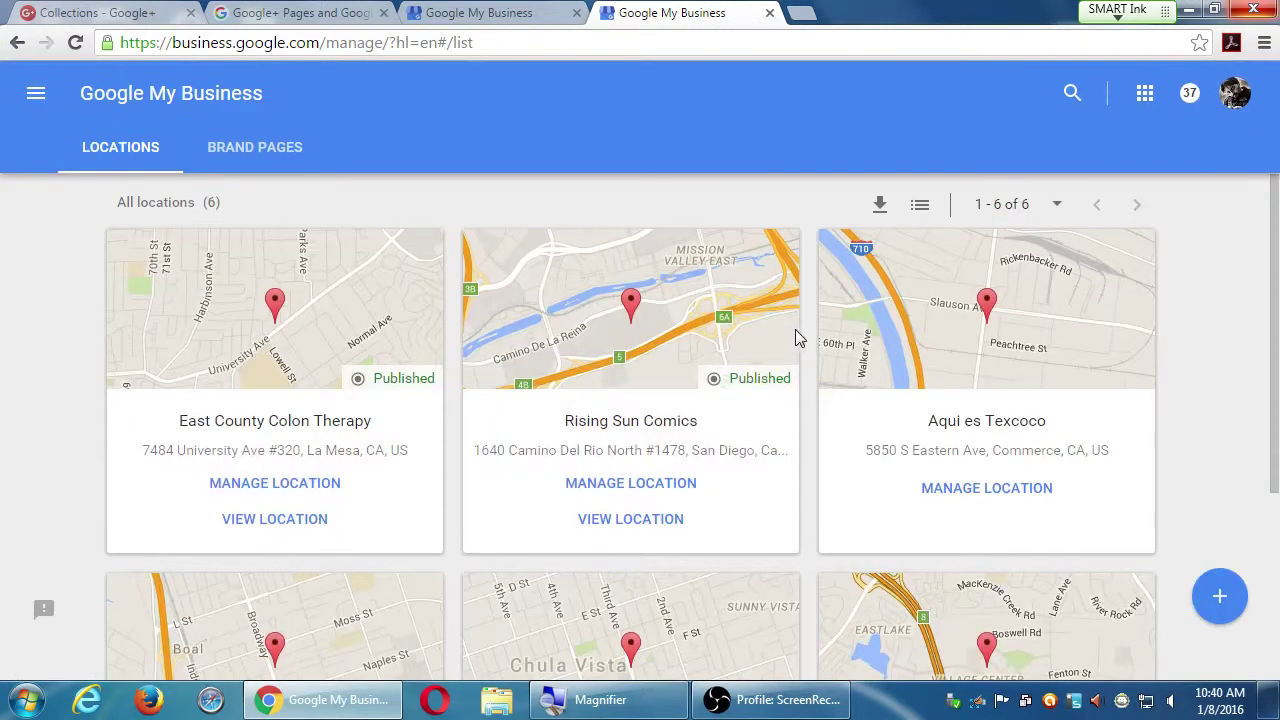
Step: Open the personal account's Google+ profile from Google My Business
{"action": "left_click", "coordinate": [40, 104]}
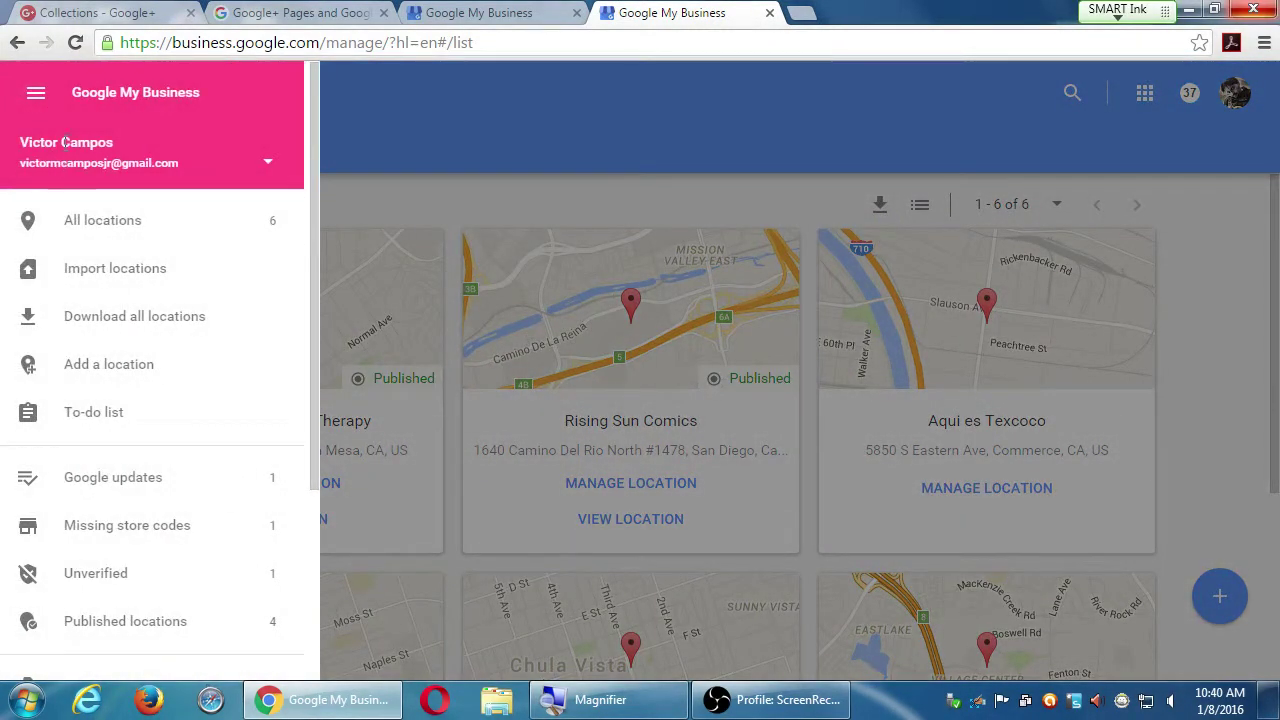
{"action": "left_click", "coordinate": [1215, 246]}
{"action": "left_click", "coordinate": [1235, 97]}
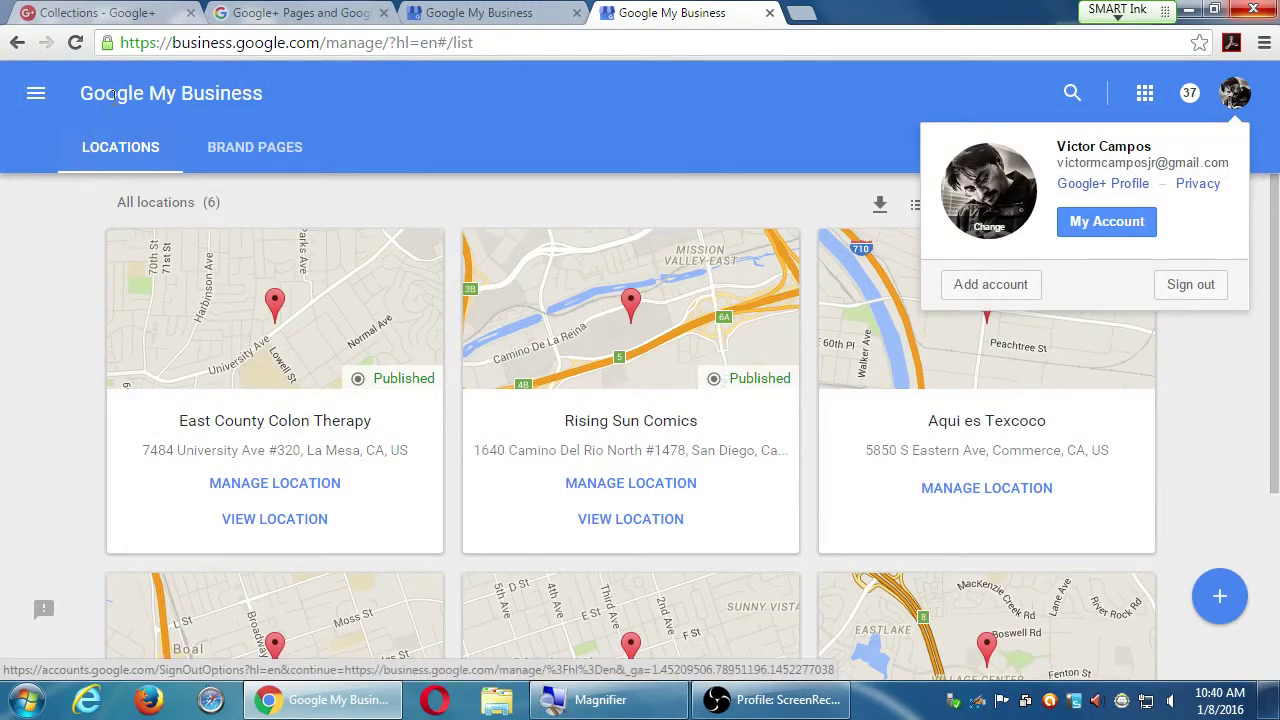
{"action": "left_click", "coordinate": [1072, 183]}
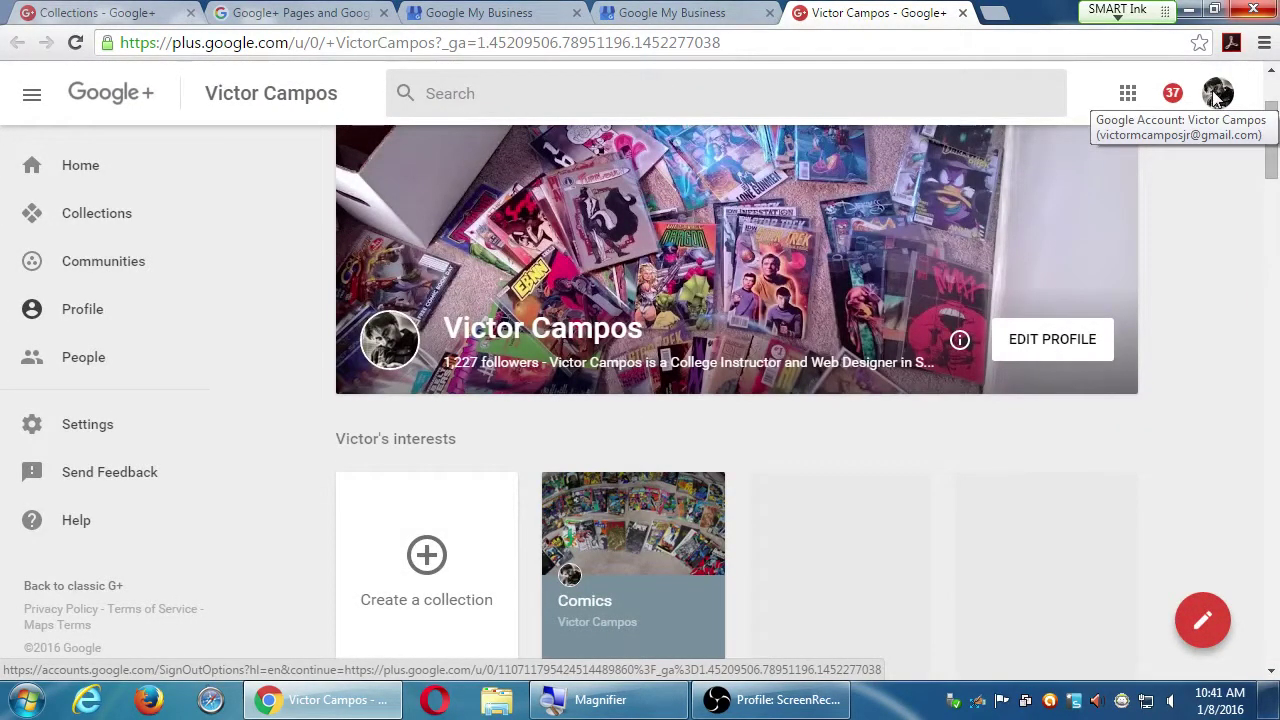
Step: Switch the active Google+ identity from the personal account to the Victor's Bakery page
{"action": "left_click", "coordinate": [1218, 94]}
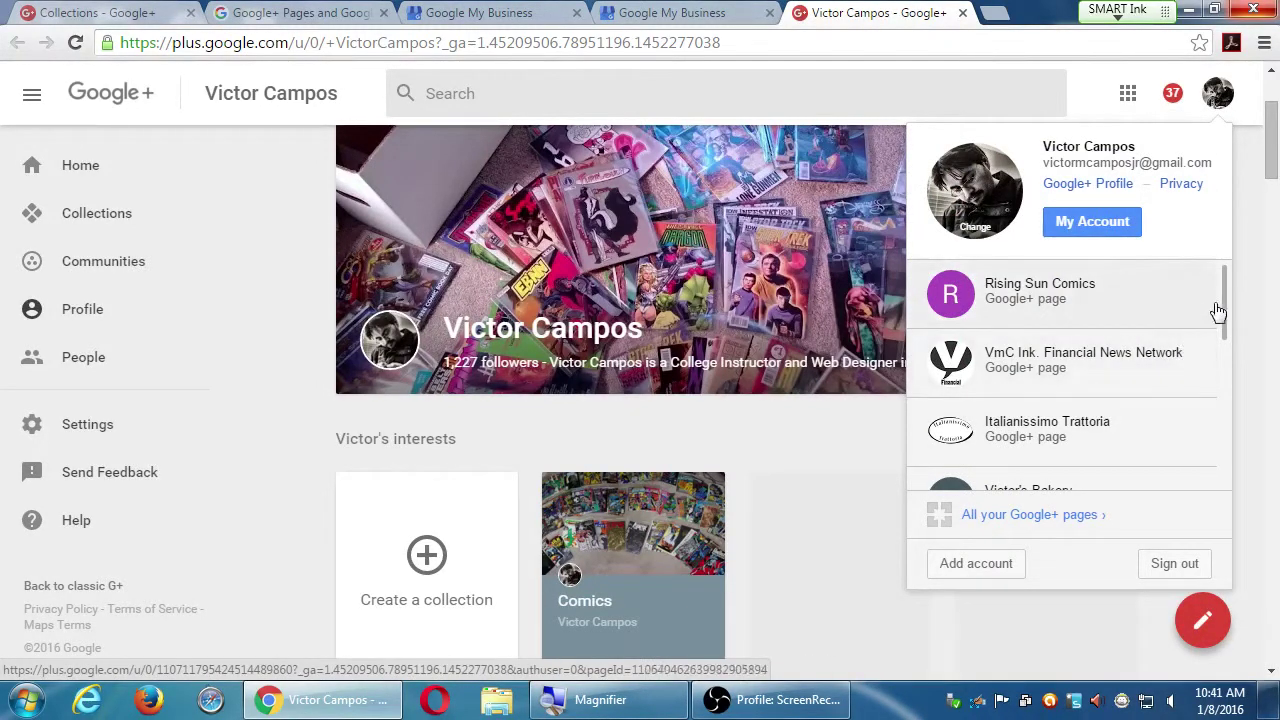
{"action": "scroll", "coordinate": [1220, 310], "scroll_direction": "down", "scroll_amount": 3}
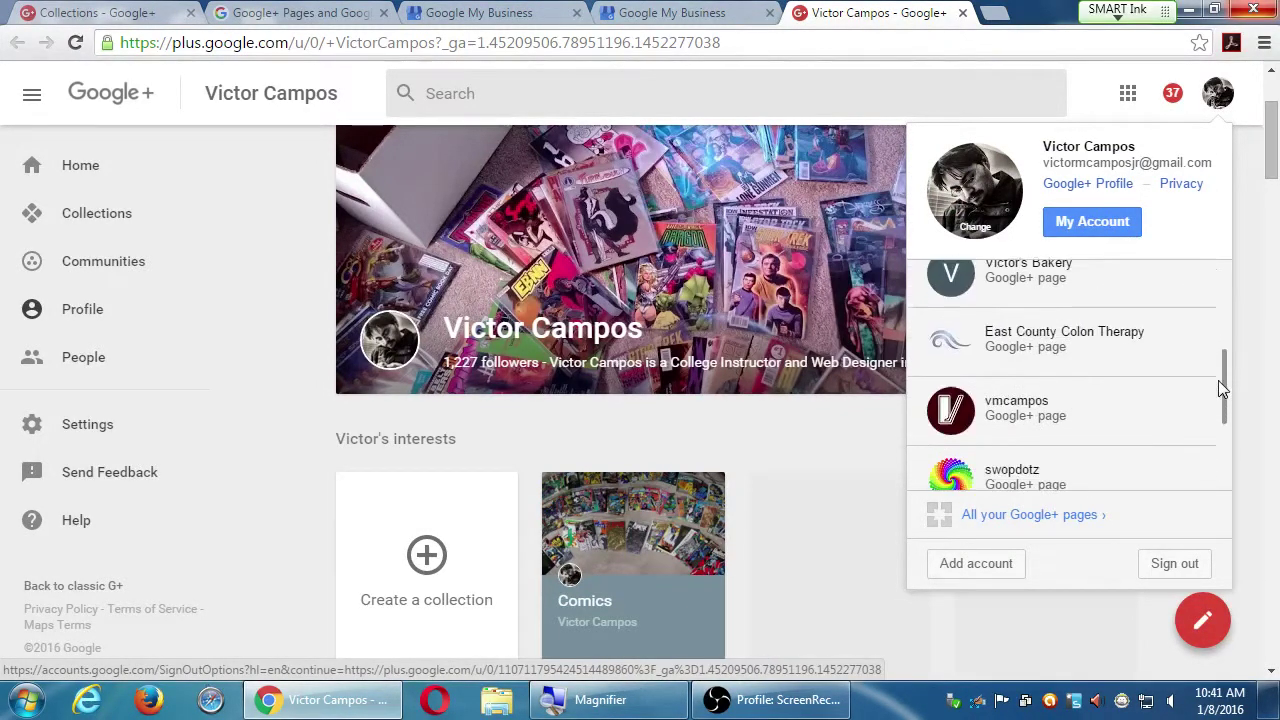
{"action": "left_click_drag", "start_coordinate": [1218, 380], "coordinate": [1207, 350]}
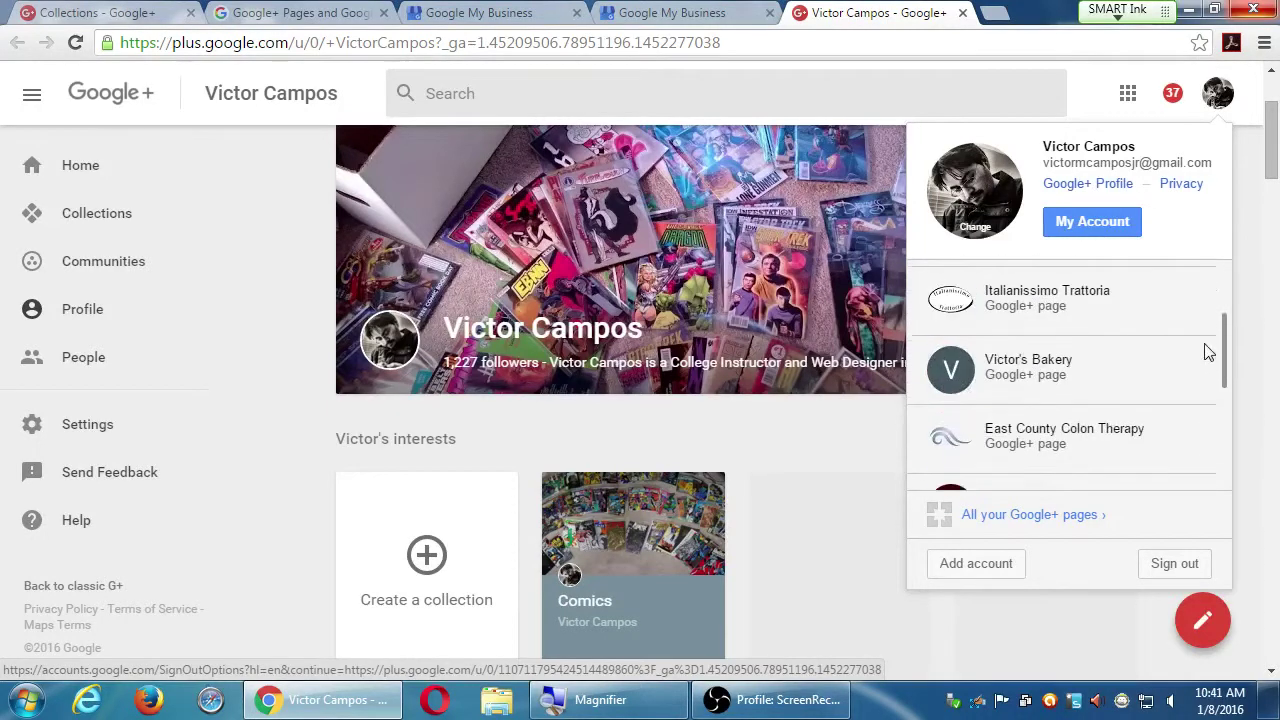
{"action": "left_click", "coordinate": [993, 378]}
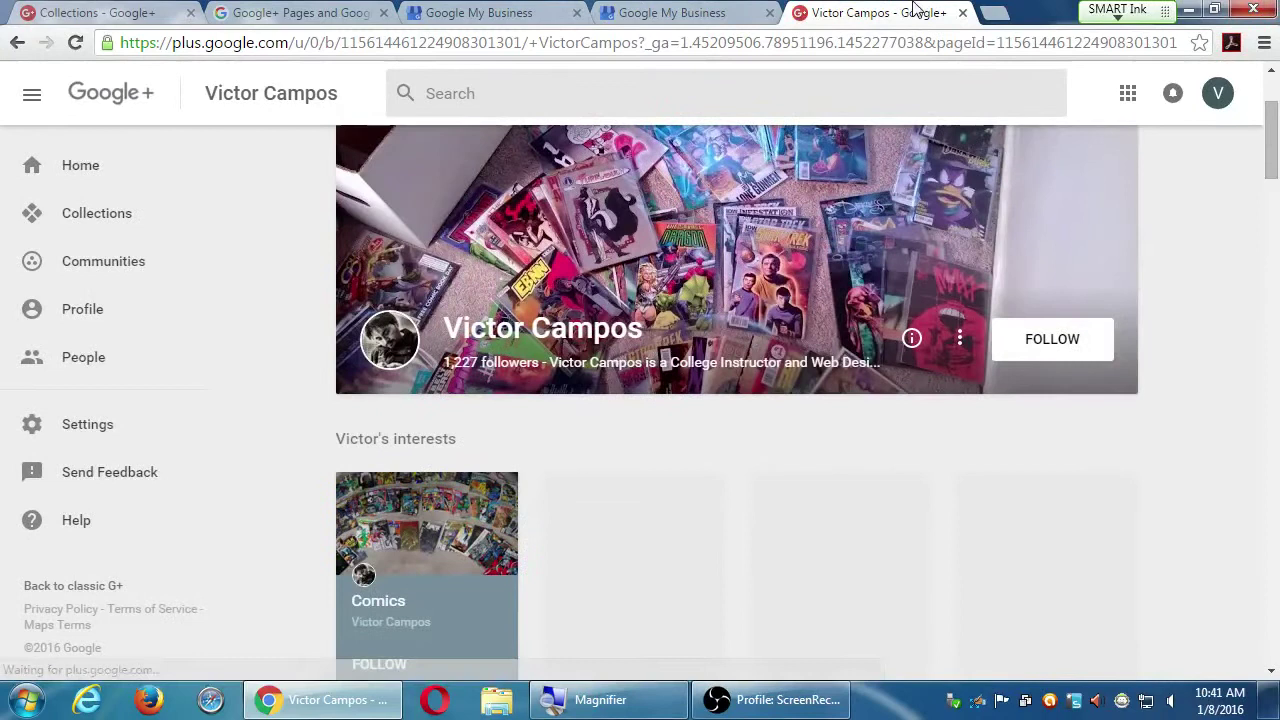
Step: Open the Google+ page belonging to the Victor's Bakery account
{"action": "right_click", "coordinate": [891, 8]}
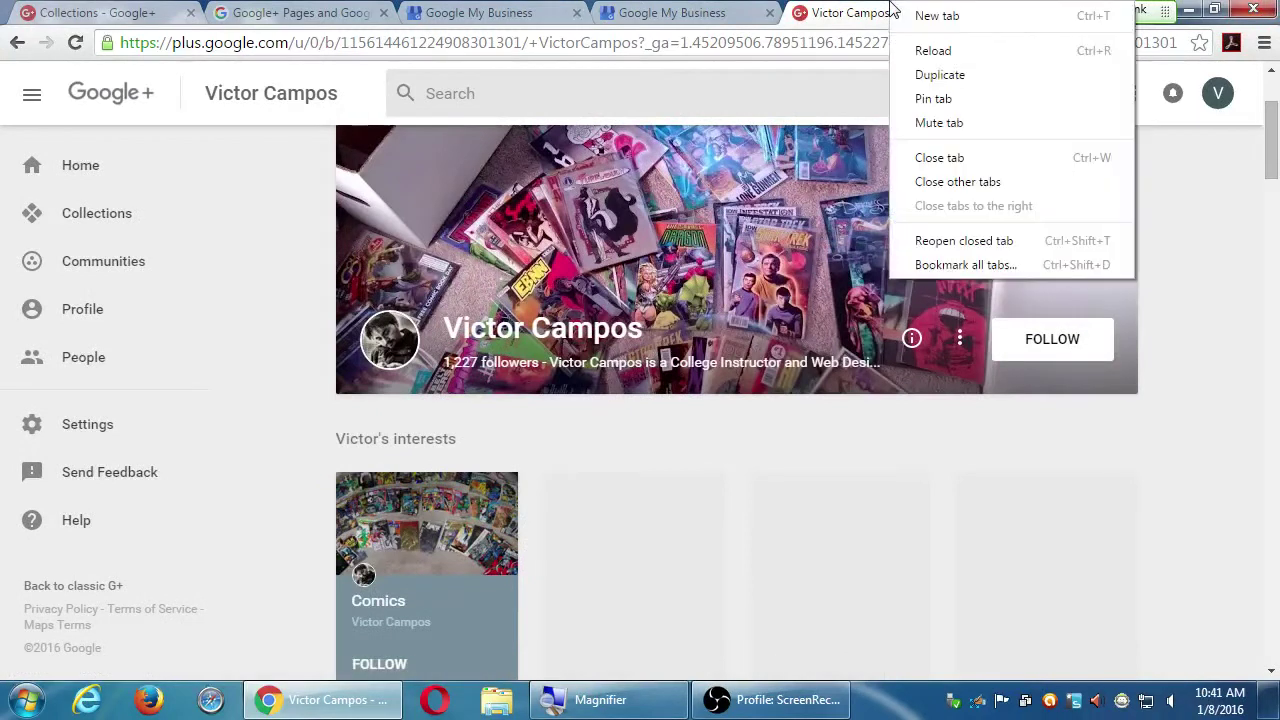
{"action": "left_click", "coordinate": [1196, 250]}
{"action": "left_click", "coordinate": [1216, 98]}
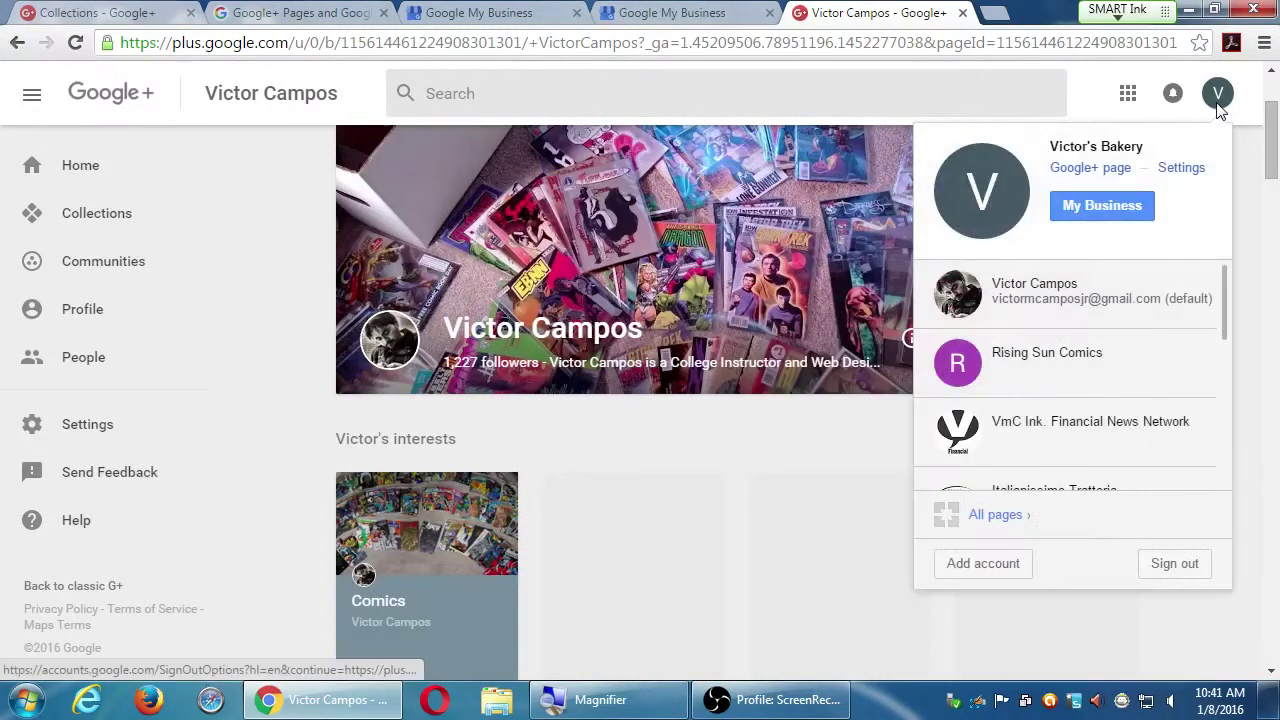
{"action": "left_click", "coordinate": [1133, 170]}
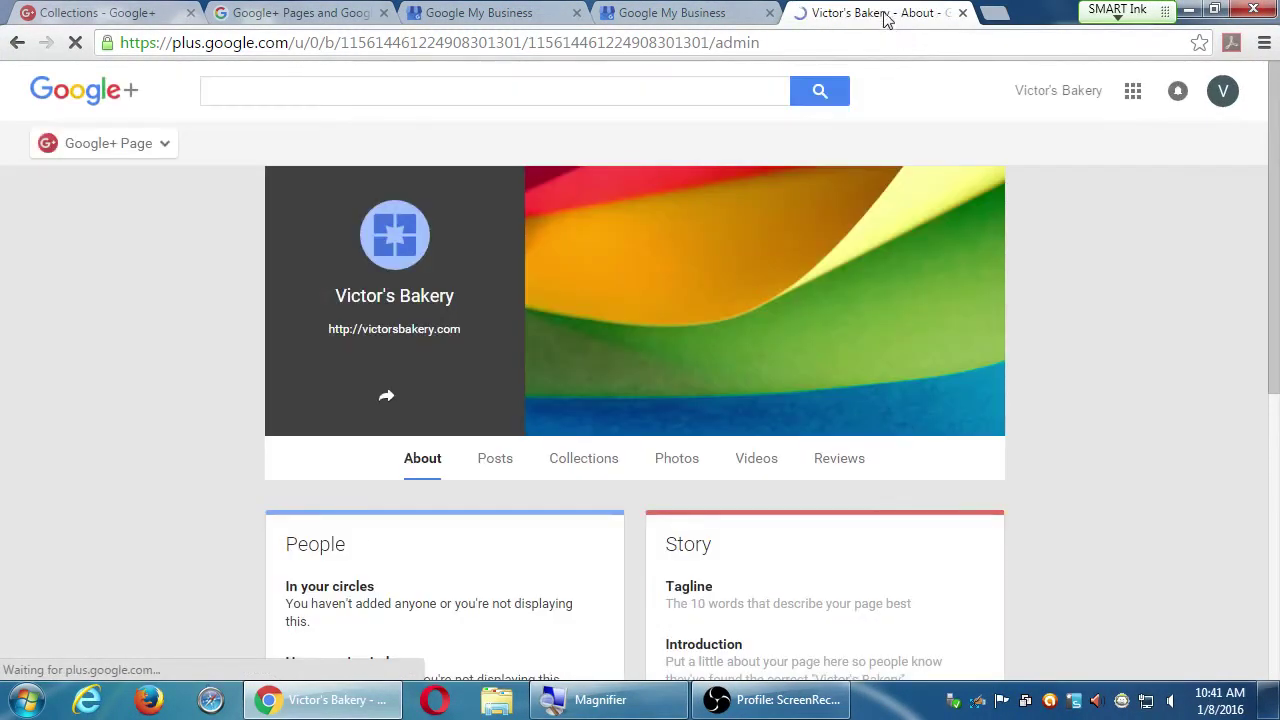
{"action": "right_click", "coordinate": [884, 9]}
{"action": "left_click", "coordinate": [517, 563]}
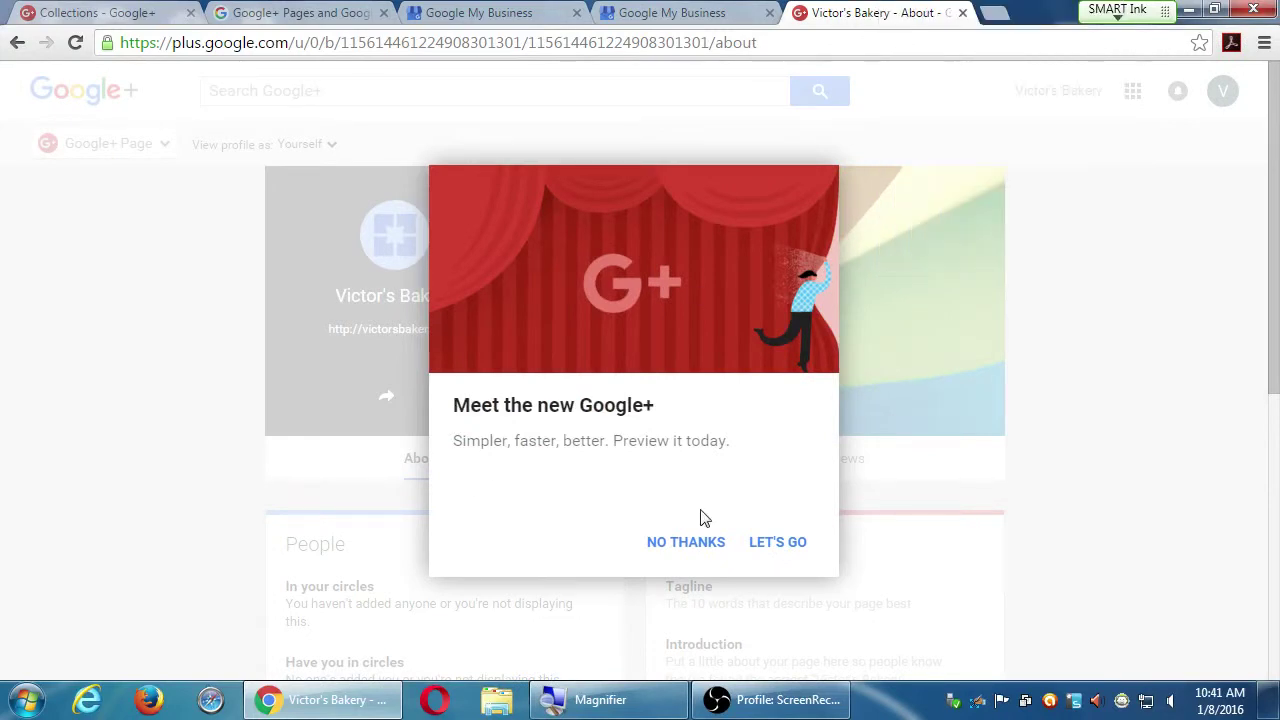
Step: Accept the new Google+ preview for the Victor's Bakery page and close all other browser tabs
{"action": "left_click", "coordinate": [780, 543]}
{"action": "right_click", "coordinate": [873, 12]}
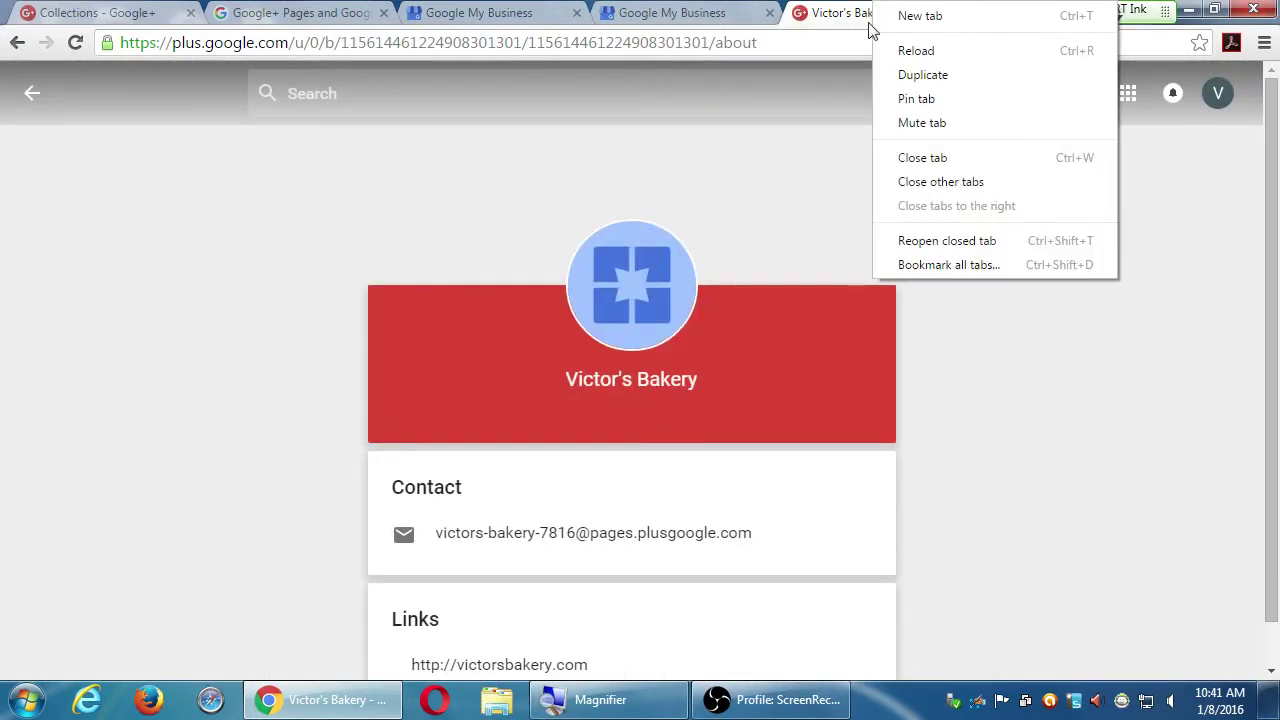
{"action": "left_click", "coordinate": [941, 180]}
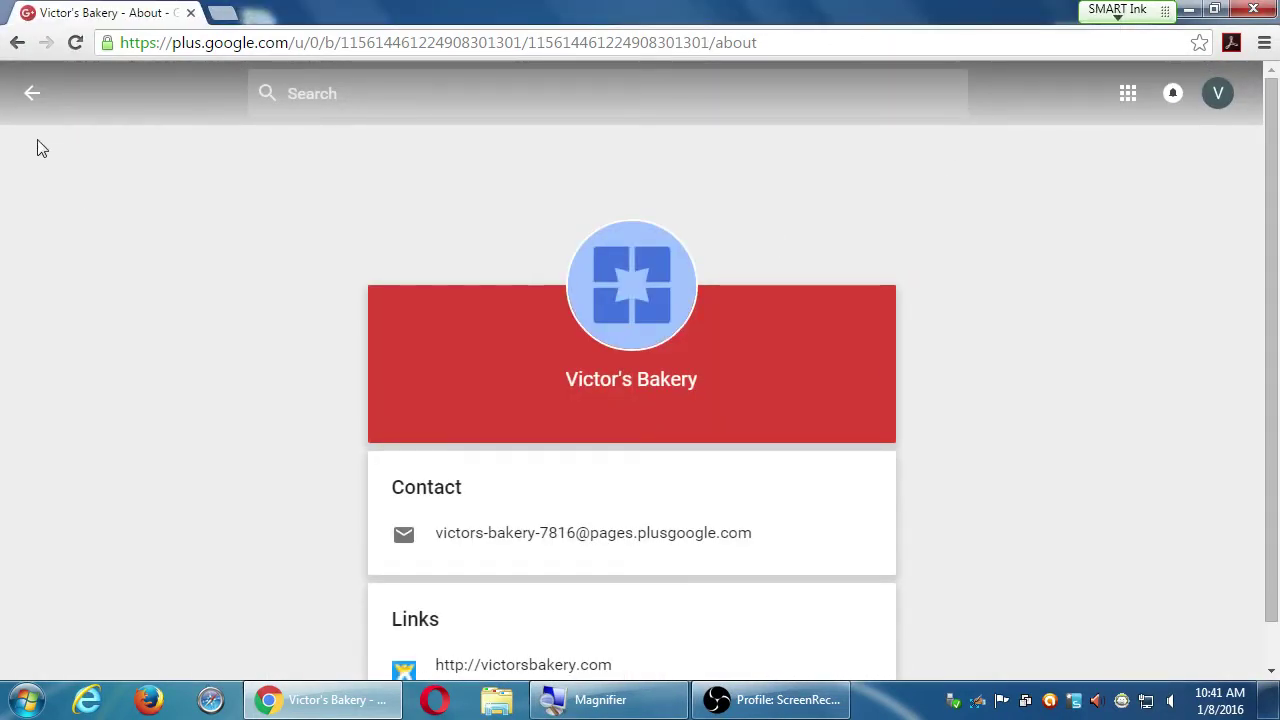
Step: View the Victor's Bakery profile in the new Google+ and return to the home feed
{"action": "left_click", "coordinate": [31, 100]}
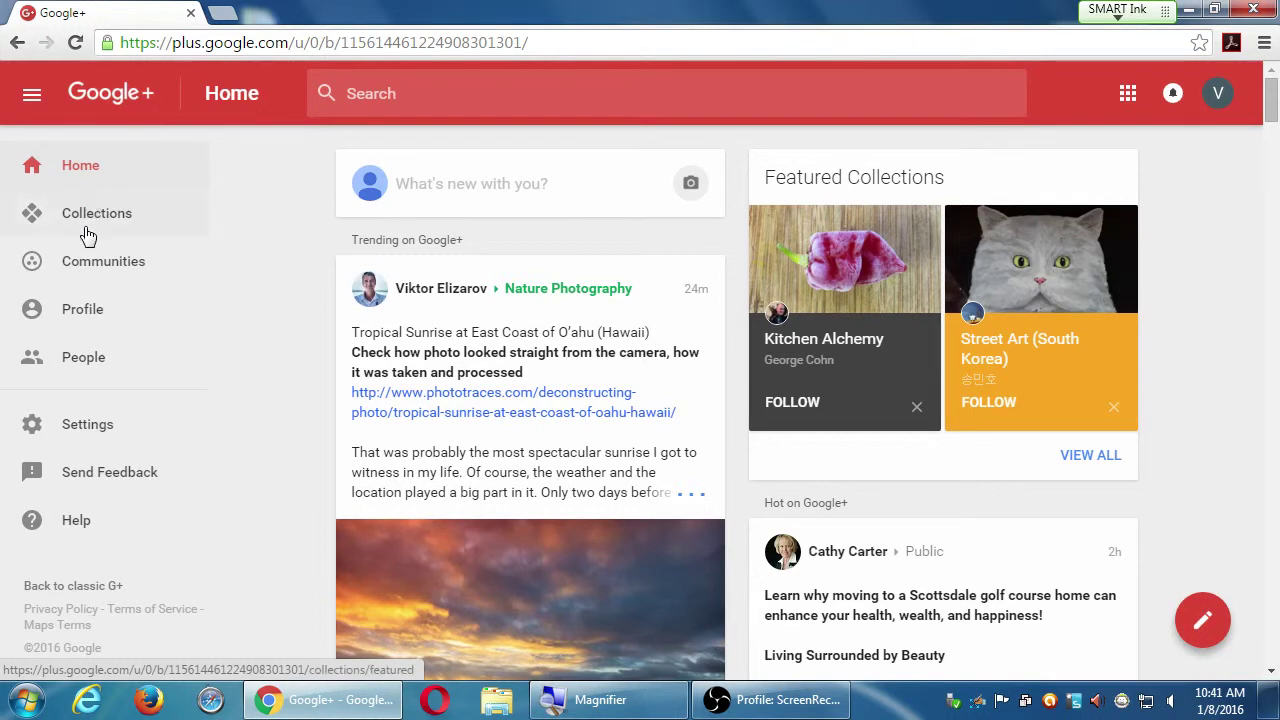
{"action": "left_click", "coordinate": [88, 314]}
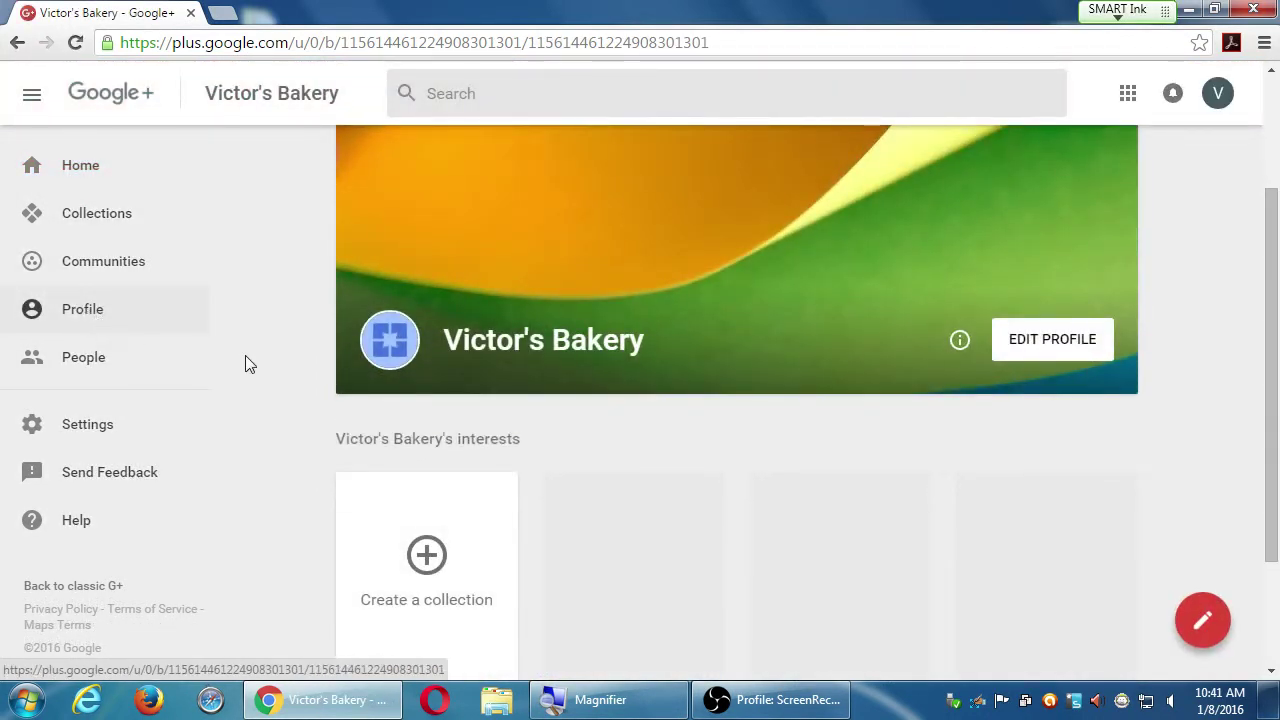
{"action": "left_click", "coordinate": [27, 102]}
{"action": "left_click", "coordinate": [23, 106]}
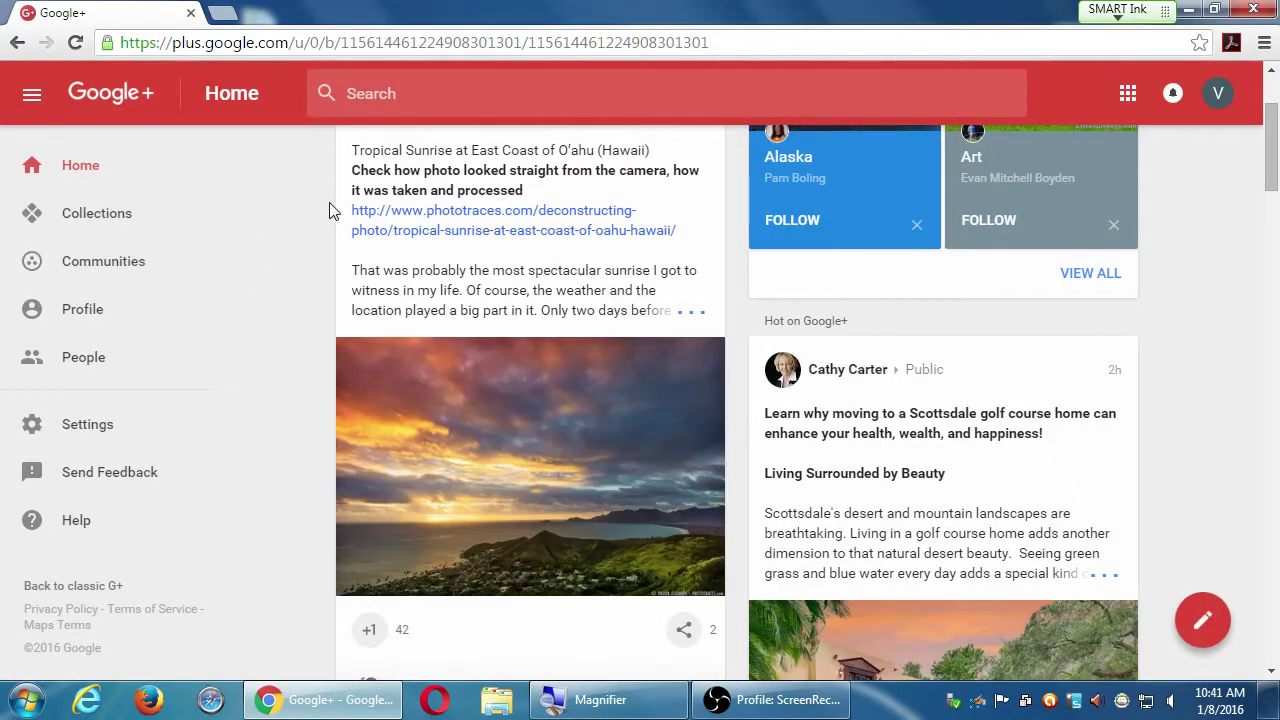
{"action": "left_click", "coordinate": [33, 97]}
{"action": "left_click", "coordinate": [33, 97]}
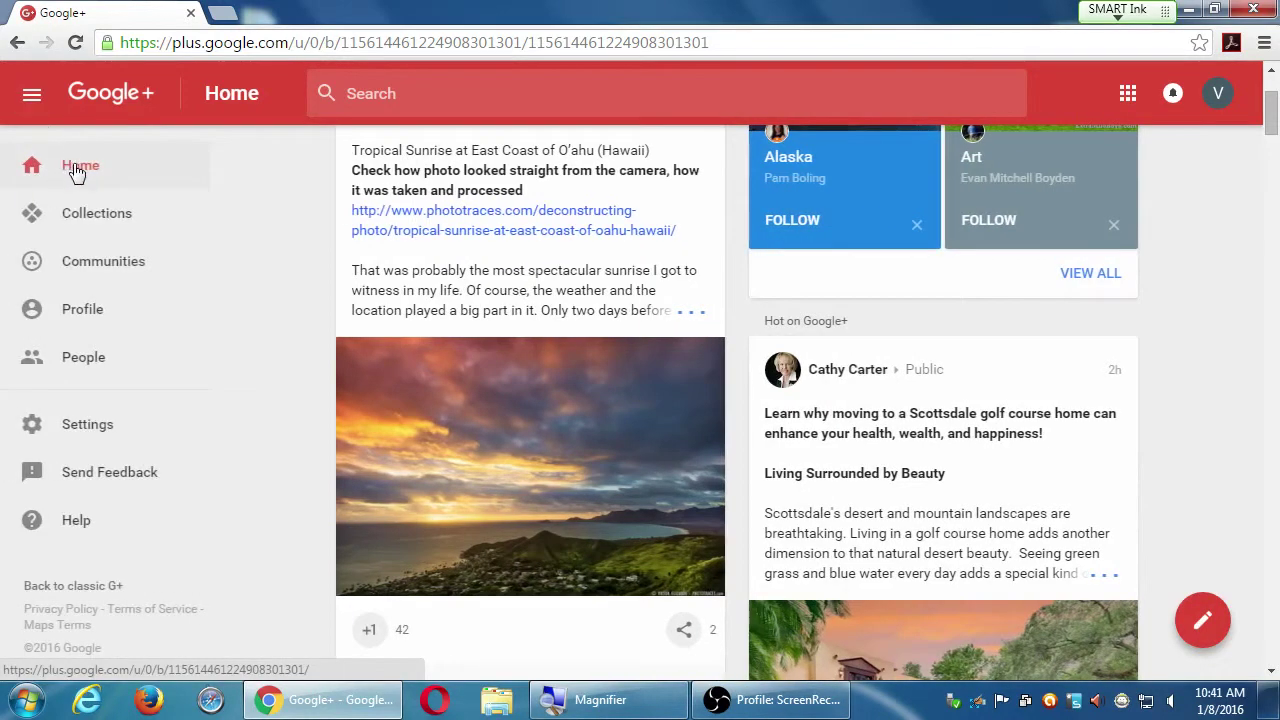
{"action": "left_click", "coordinate": [77, 168]}
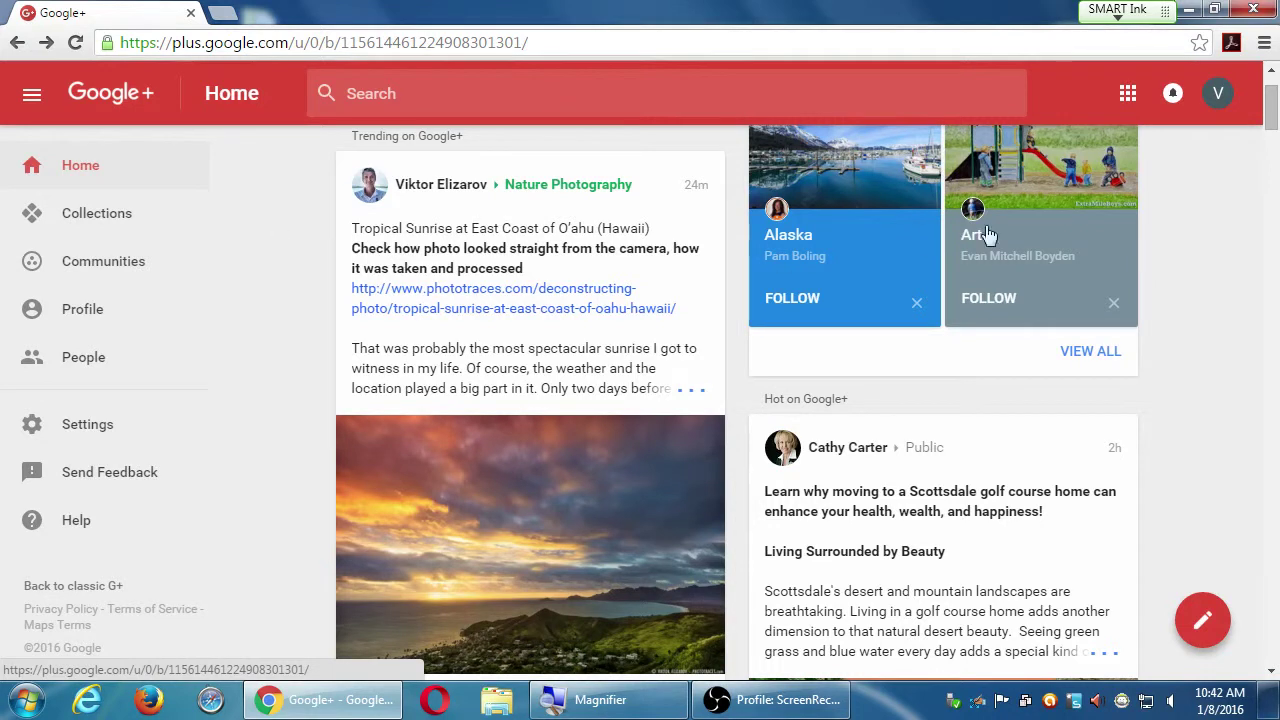
Step: Open the Google+ Help Center, look over its topics and close it again
{"action": "left_click", "coordinate": [1214, 93]}
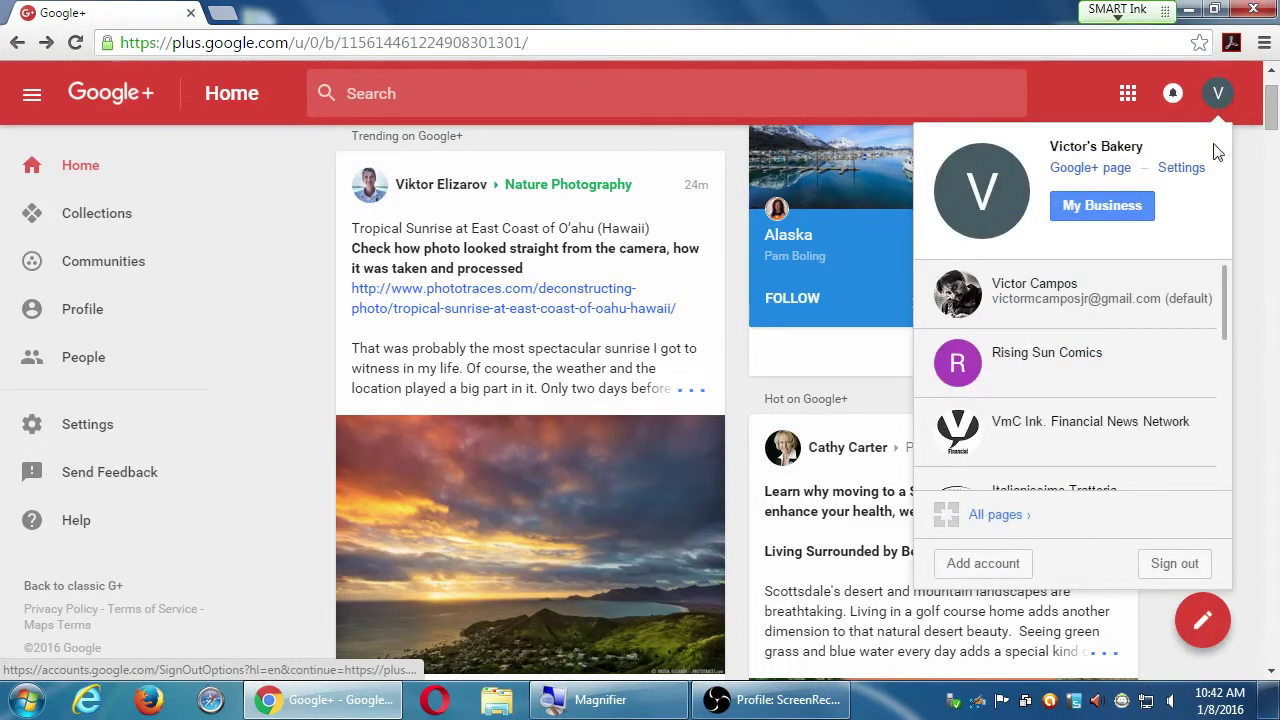
{"action": "left_click", "coordinate": [234, 538]}
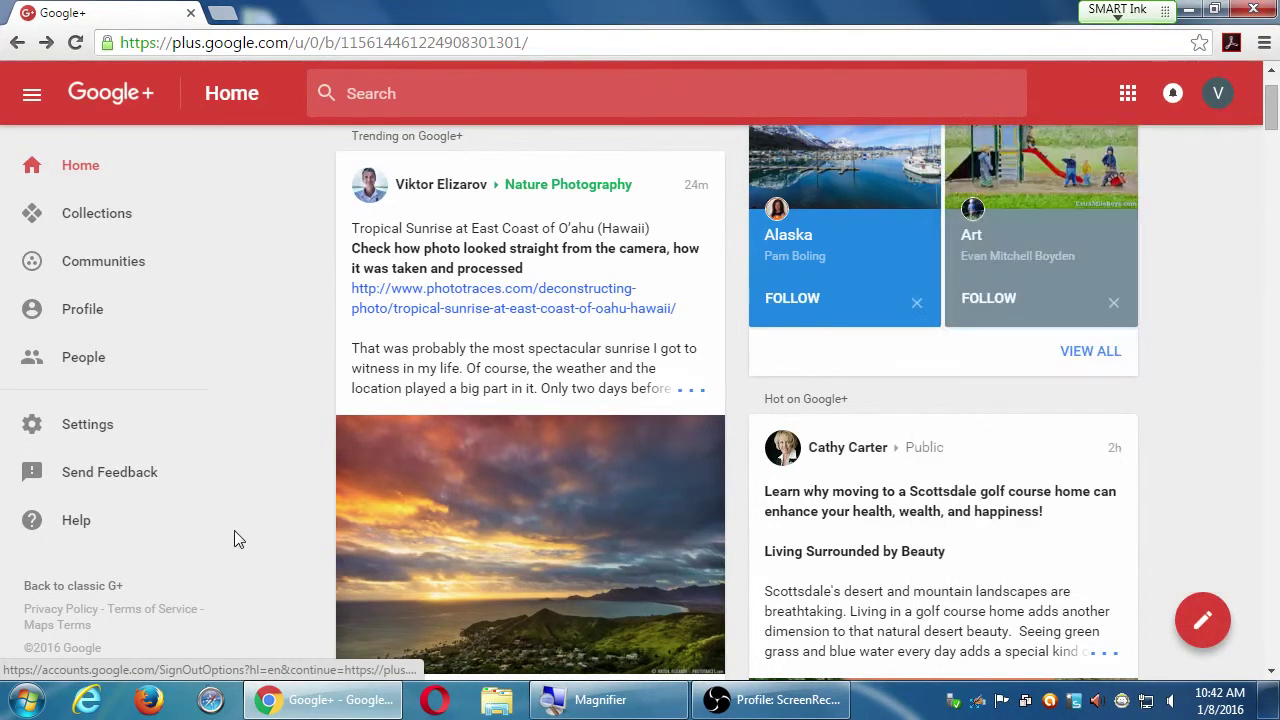
{"action": "left_click", "coordinate": [74, 521]}
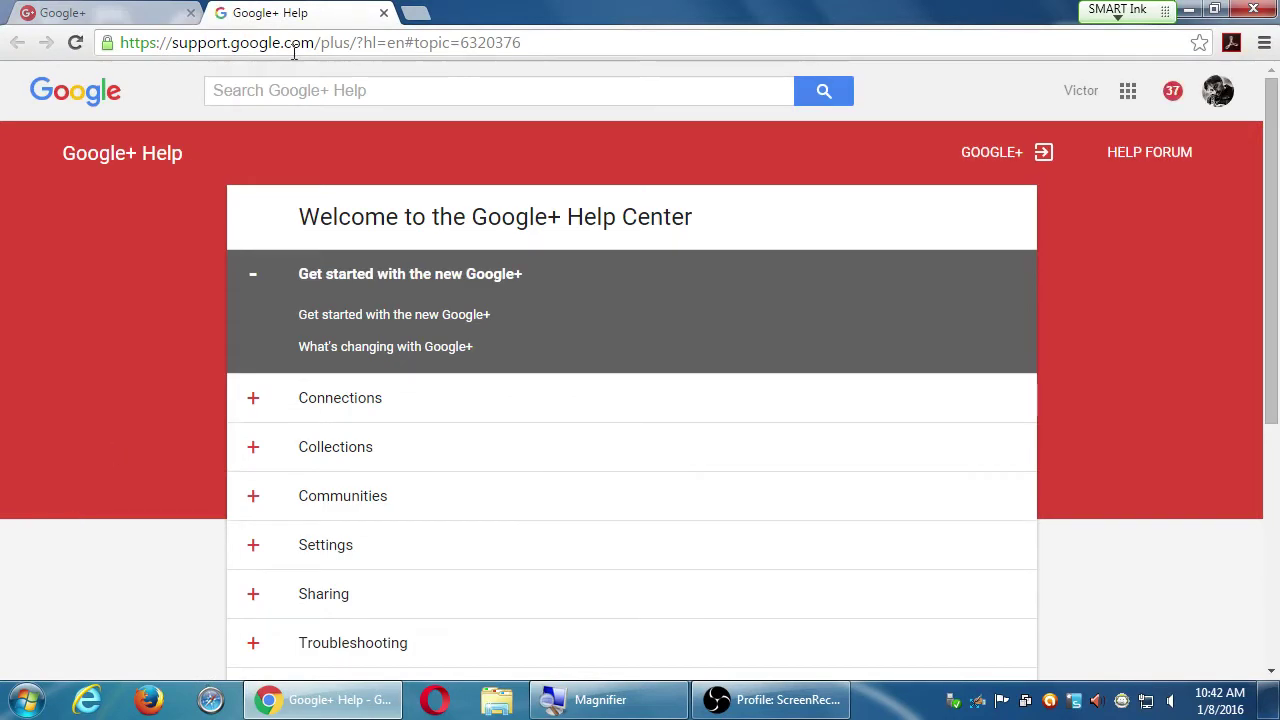
{"action": "left_click", "coordinate": [384, 12]}
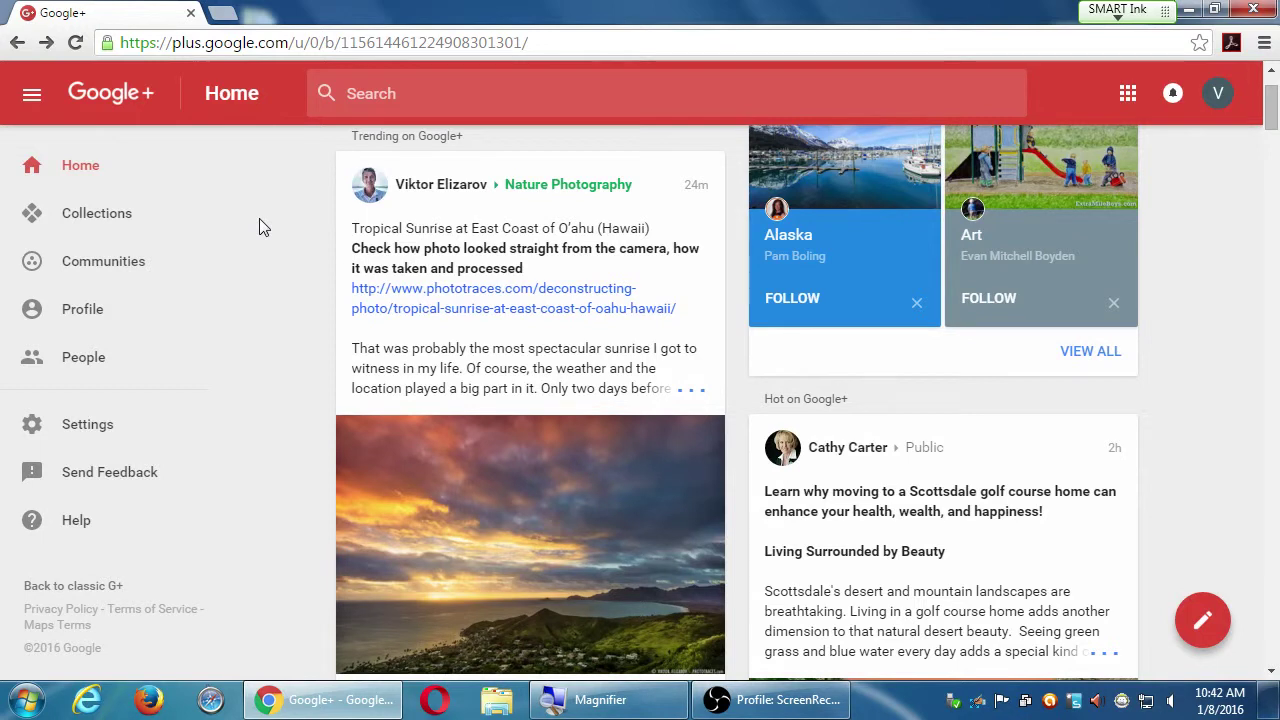
Step: Open the Google My Business dashboard for Victor's Bakery from the page's account options
{"action": "left_click", "coordinate": [1229, 93]}
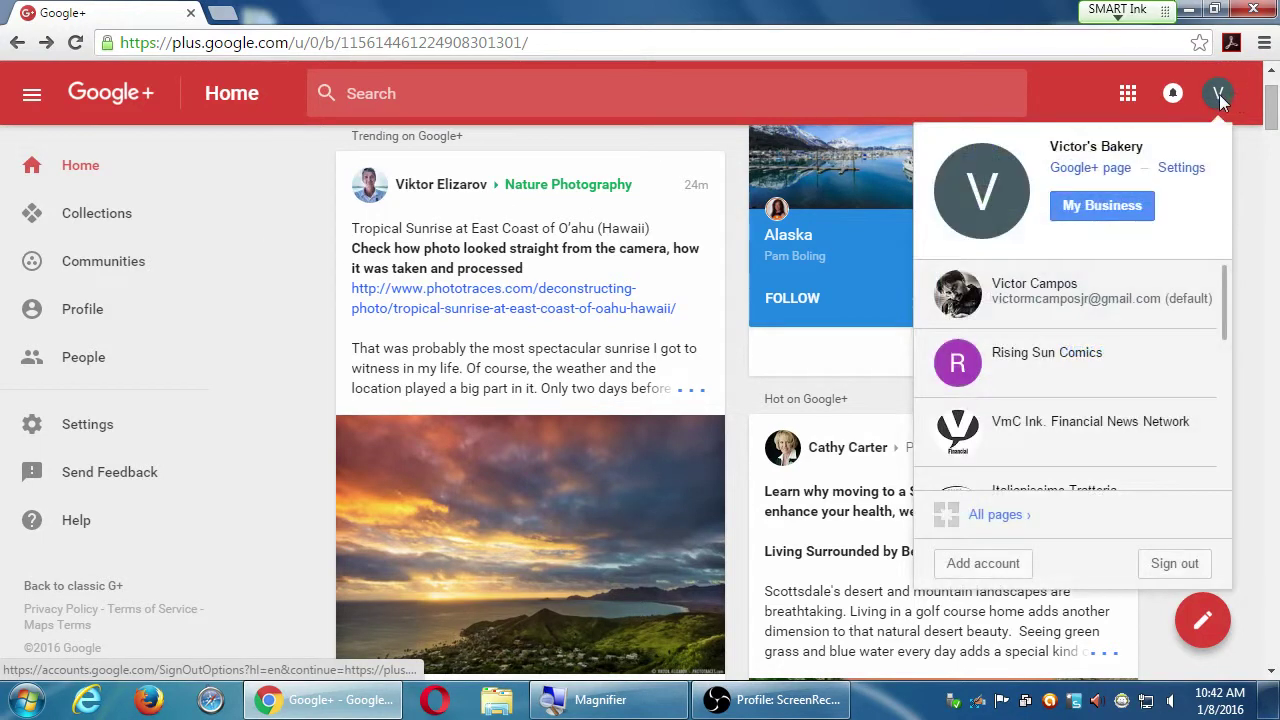
{"action": "left_click", "coordinate": [1095, 210]}
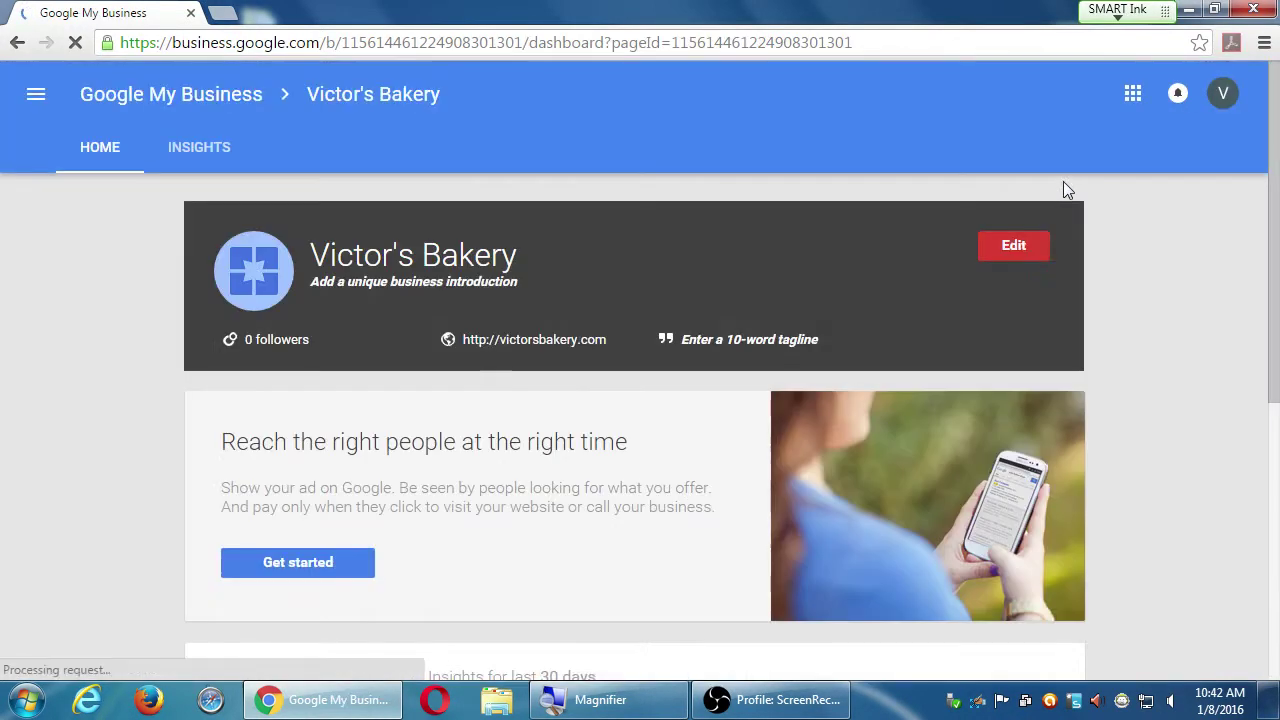
Step: Examine the dashboard's sections and its navigation options for locations, brand pages, managers, settings and support
{"action": "left_click", "coordinate": [37, 96]}
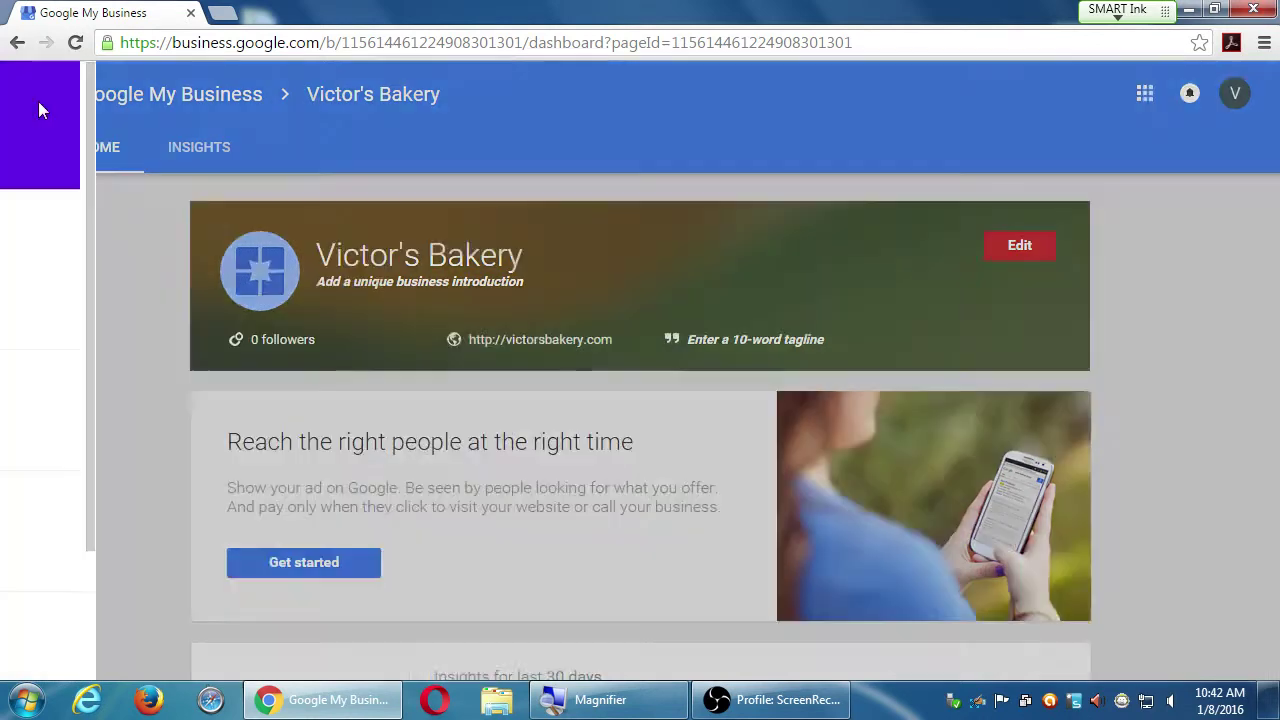
{"action": "scroll", "coordinate": [60, 240], "scroll_direction": "down", "scroll_amount": 1}
{"action": "scroll", "coordinate": [95, 365], "scroll_direction": "down", "scroll_amount": 1}
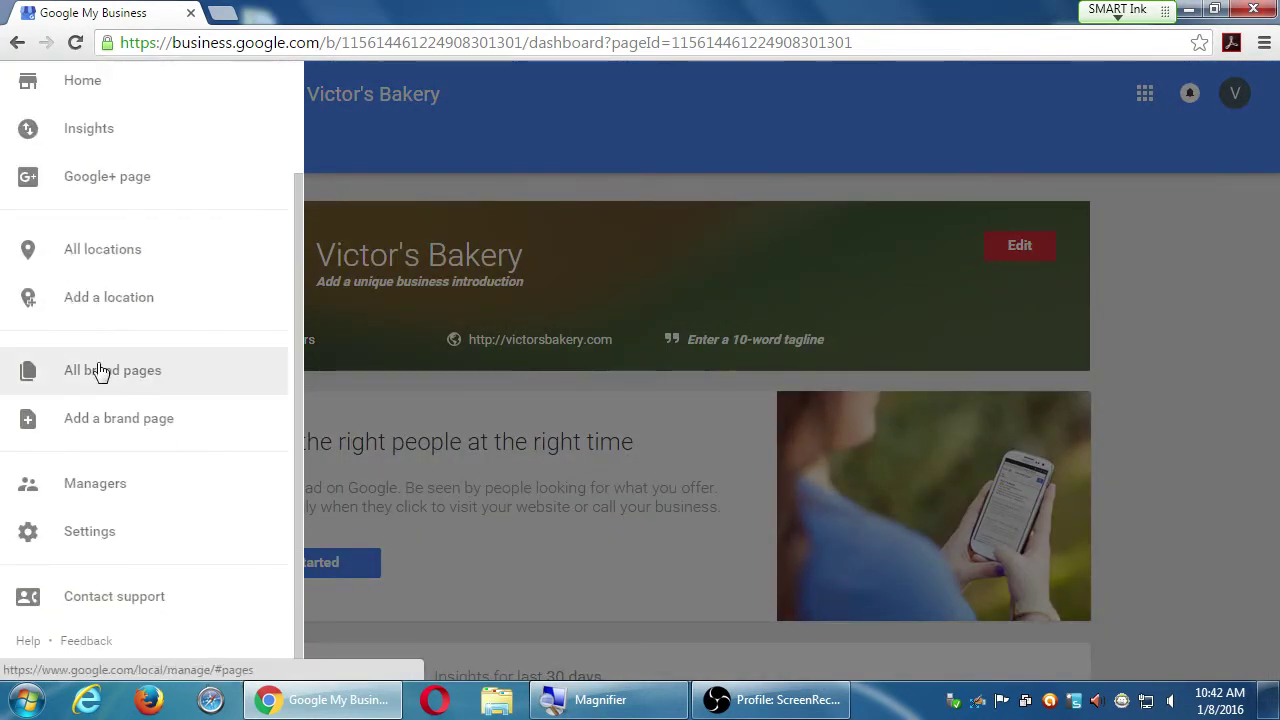
{"action": "scroll", "coordinate": [105, 371], "scroll_direction": "up", "scroll_amount": 2}
{"action": "left_click", "coordinate": [388, 180]}
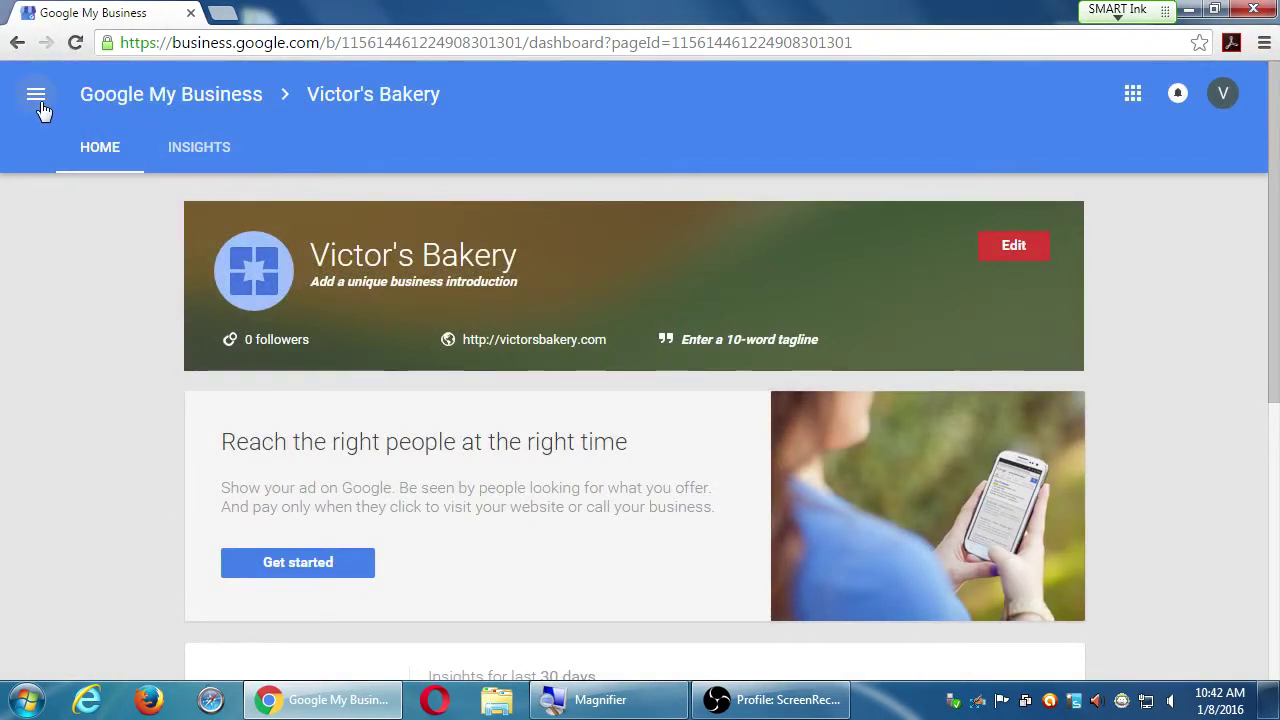
{"action": "scroll", "coordinate": [158, 322], "scroll_direction": "down", "scroll_amount": 5}
{"action": "scroll", "coordinate": [112, 506], "scroll_direction": "up", "scroll_amount": 5}
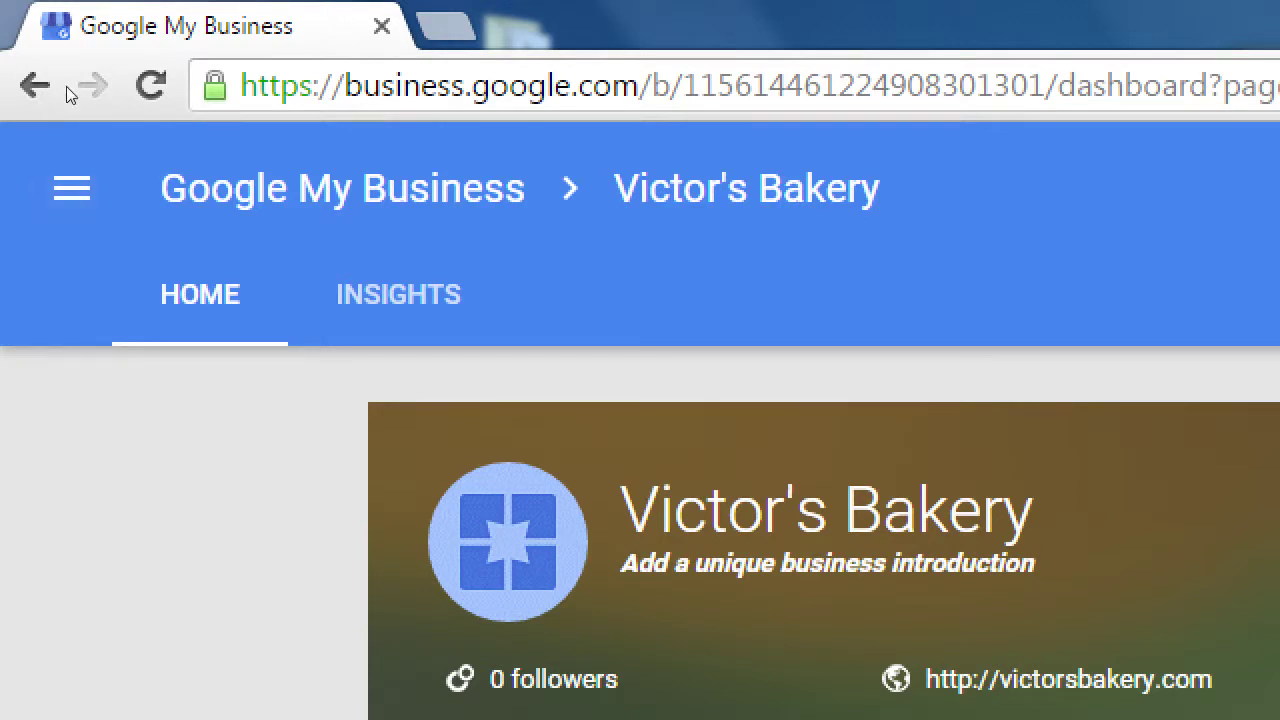
{"action": "key", "text": "Return"}
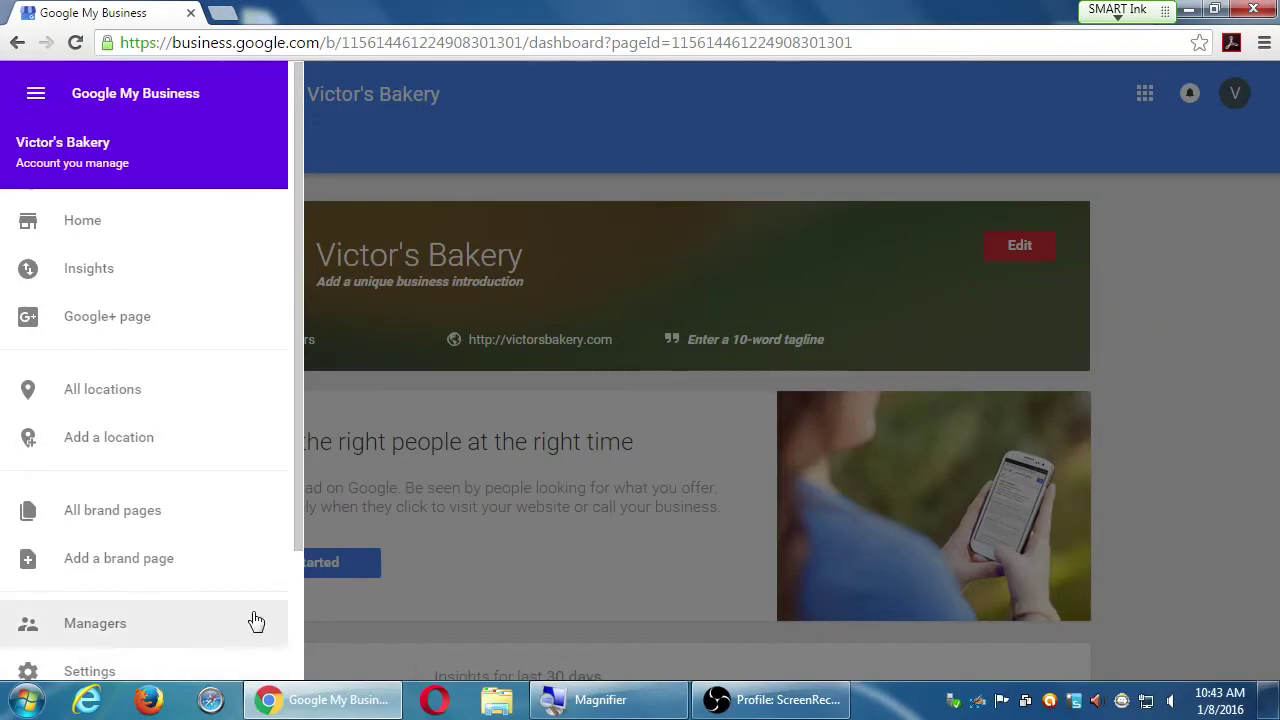
{"action": "scroll", "coordinate": [234, 523], "scroll_direction": "down", "scroll_amount": 3}
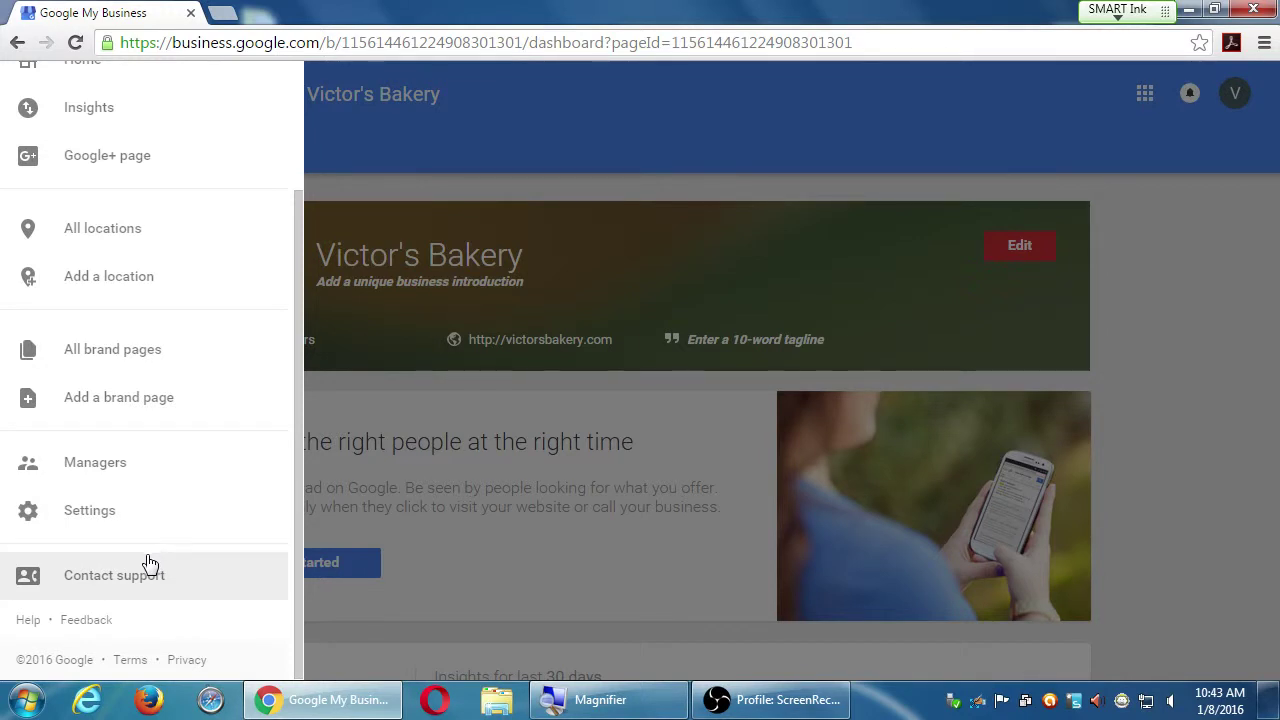
{"action": "left_click", "coordinate": [1172, 306]}
{"action": "scroll", "coordinate": [1137, 380], "scroll_direction": "down", "scroll_amount": 5}
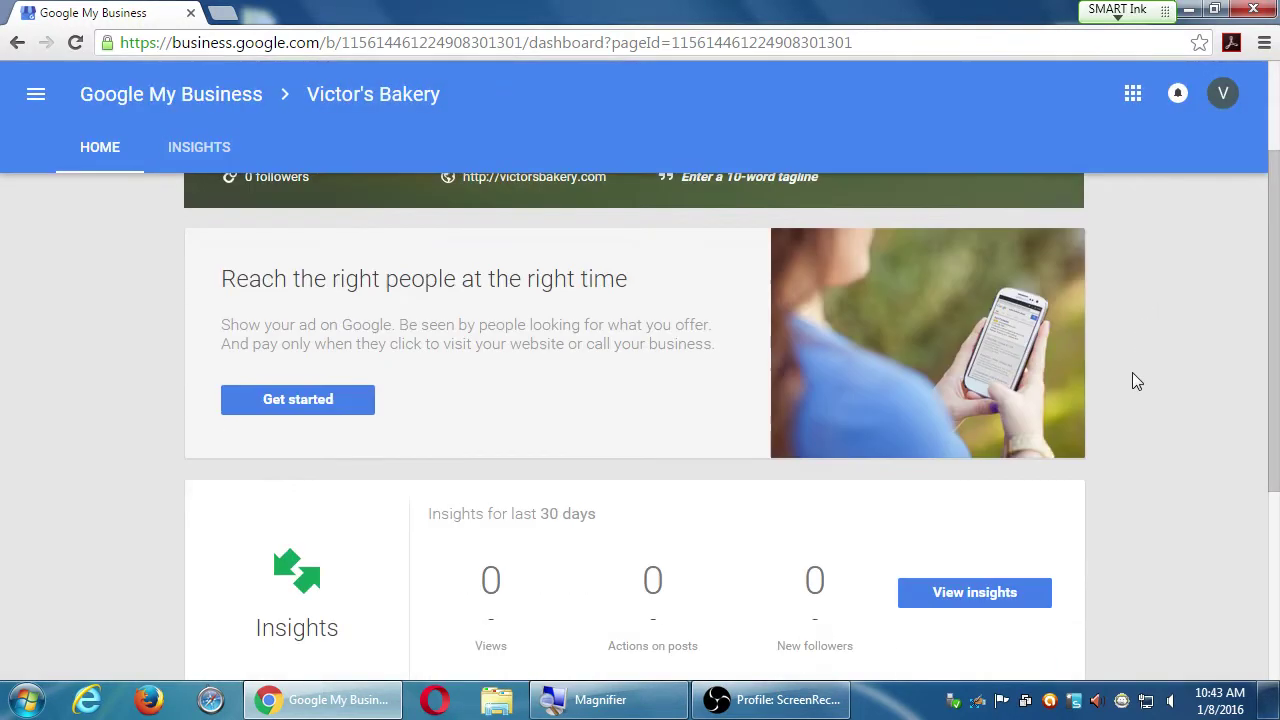
{"action": "scroll", "coordinate": [1137, 385], "scroll_direction": "up", "scroll_amount": 5}
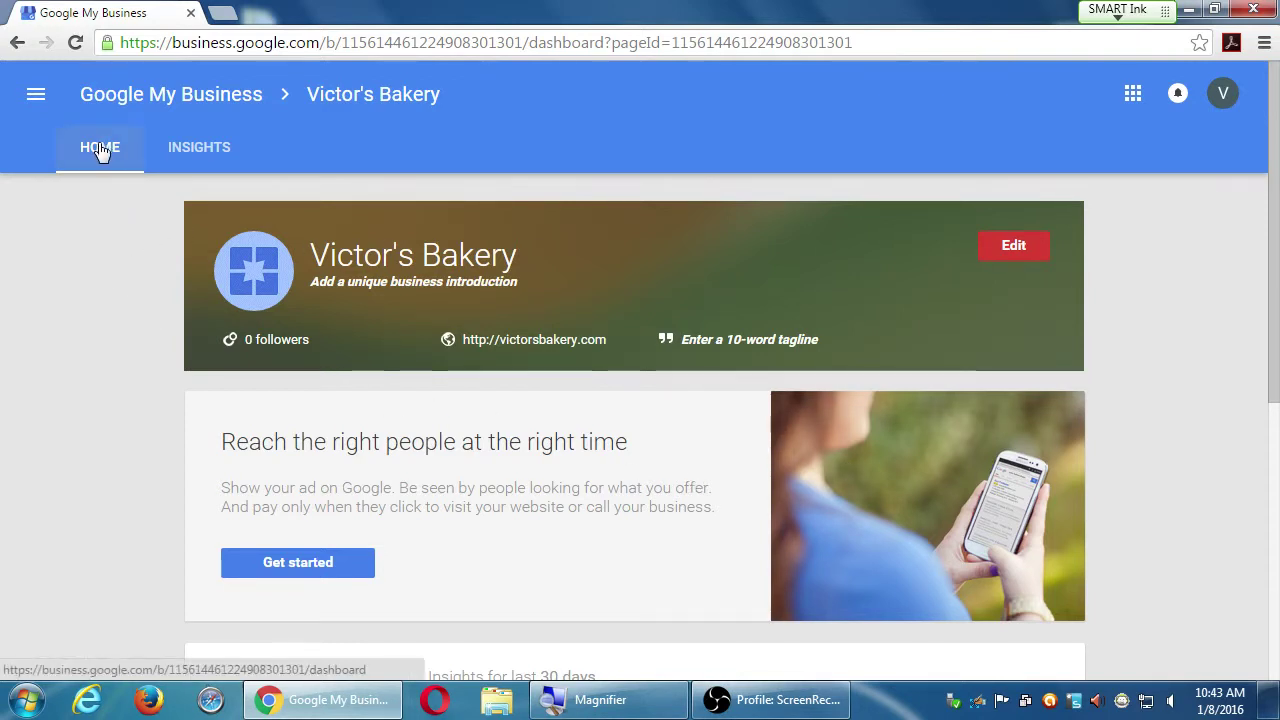
Step: View the Insights visibility report for Victor's Bakery and return to the dashboard home
{"action": "left_click", "coordinate": [166, 150]}
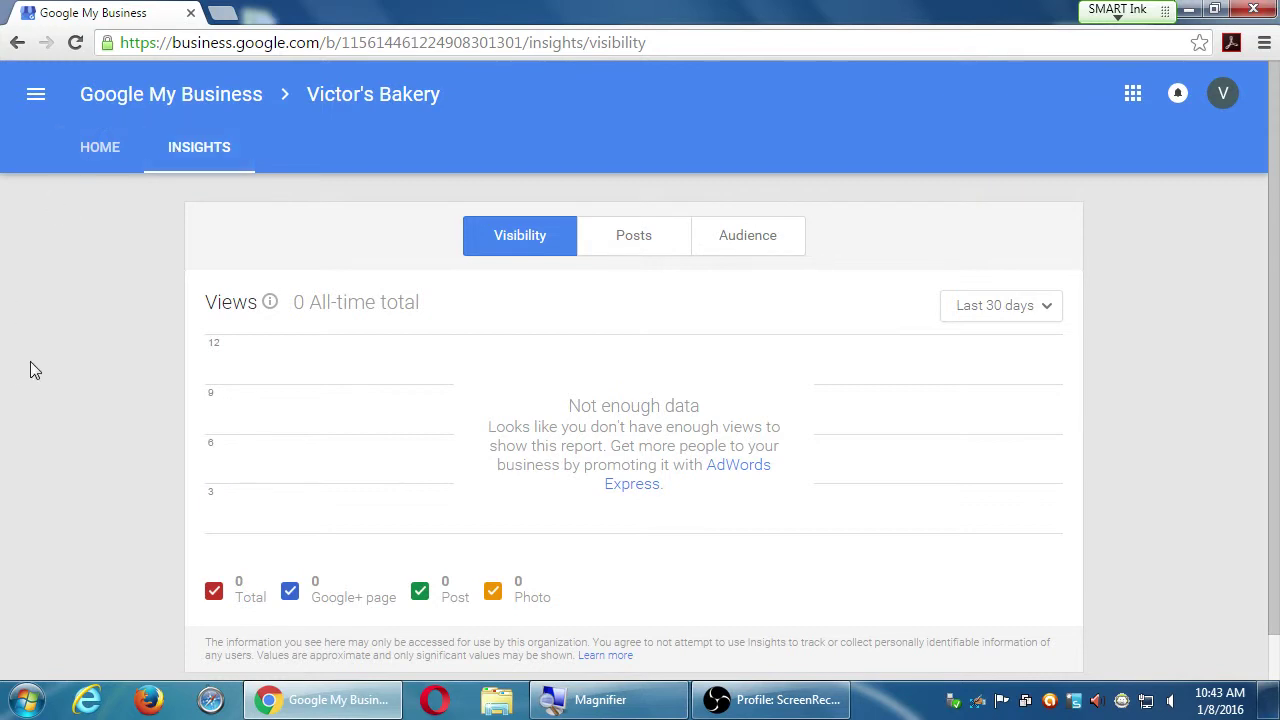
{"action": "left_click", "coordinate": [104, 160]}
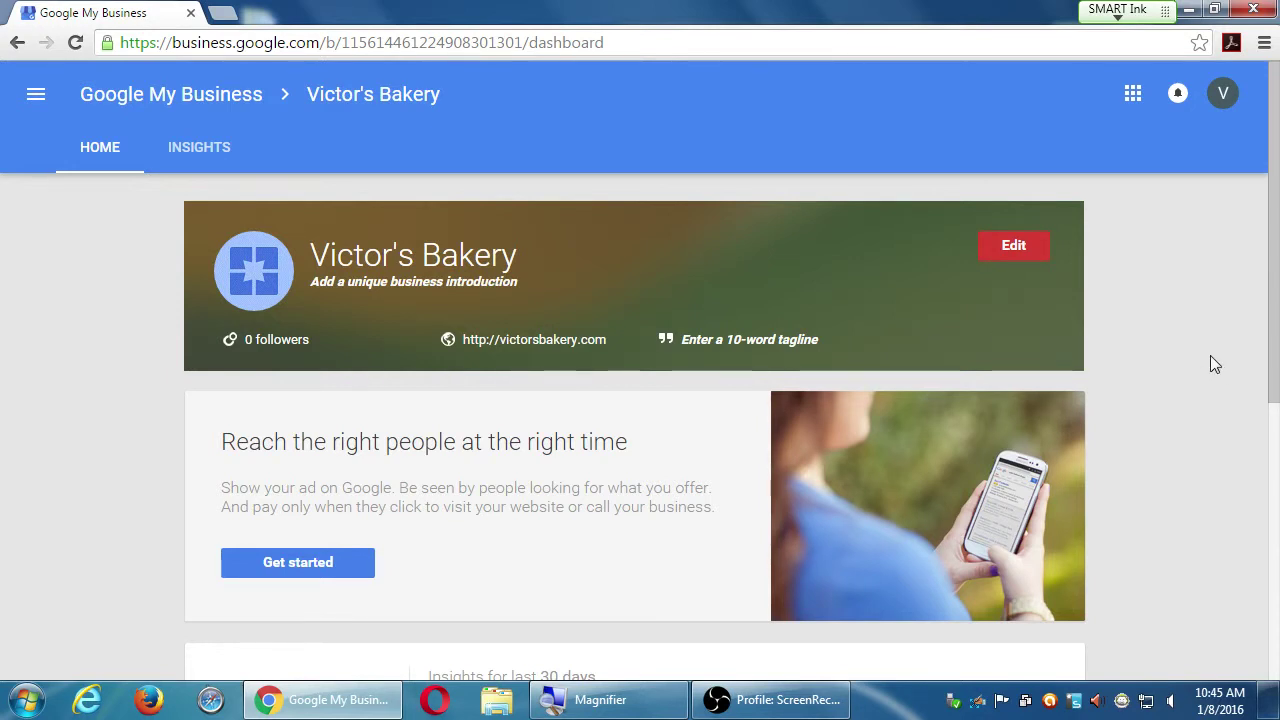
Step: Open the Victor's Bakery page for editing in the new Google+ and review its contact and link details
{"action": "left_click", "coordinate": [1017, 248]}
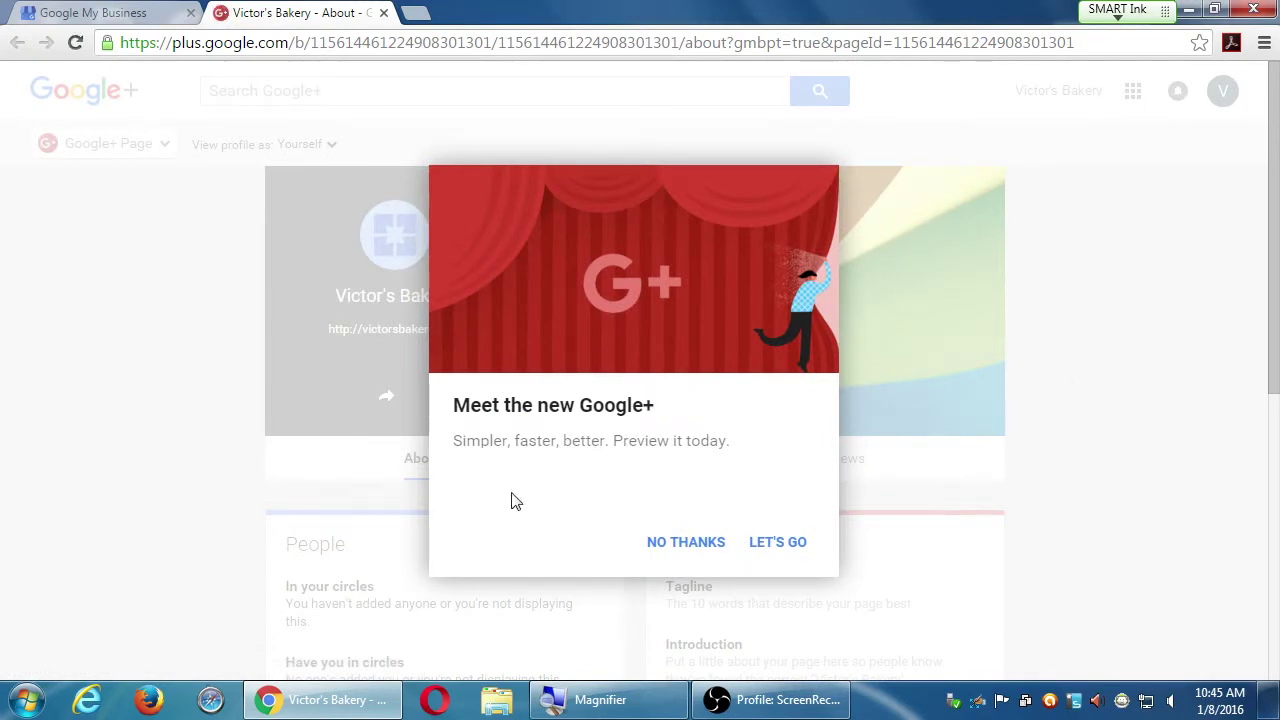
{"action": "left_click", "coordinate": [781, 554]}
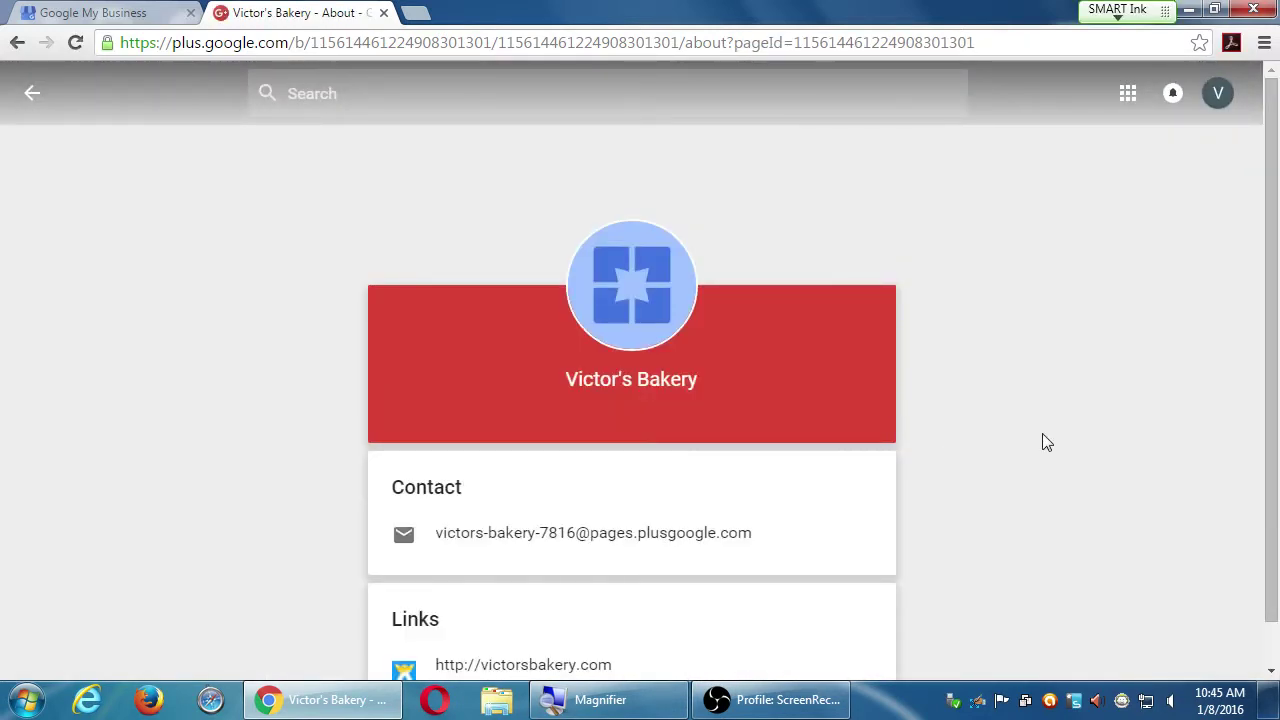
{"action": "scroll", "coordinate": [1045, 435], "scroll_direction": "down", "scroll_amount": 1}
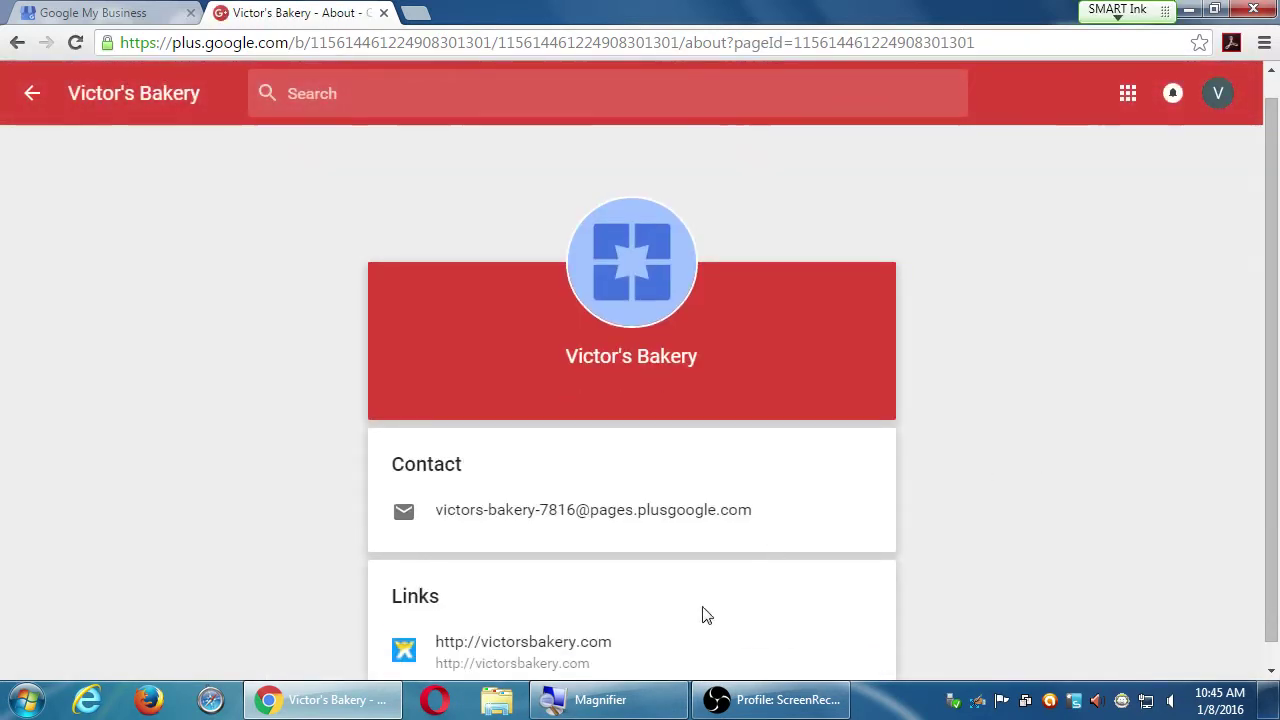
{"action": "scroll", "coordinate": [663, 642], "scroll_direction": "down", "scroll_amount": 1}
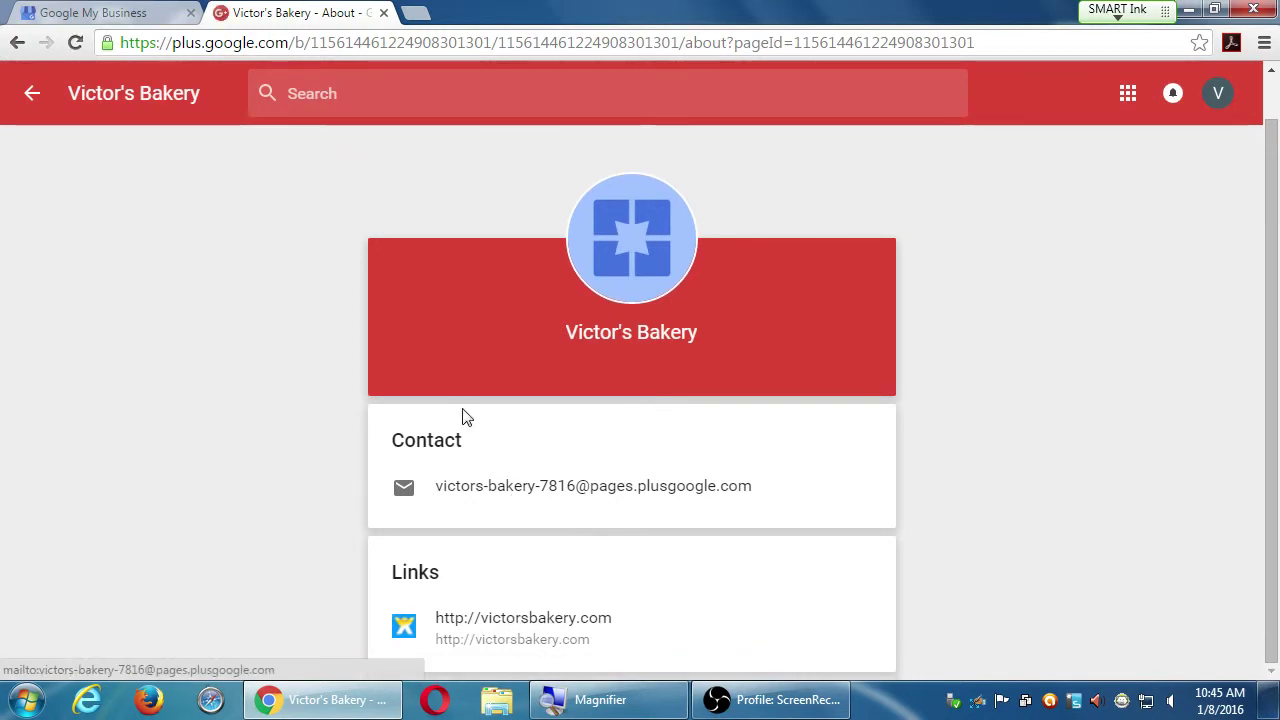
{"action": "scroll", "coordinate": [463, 416], "scroll_direction": "up", "scroll_amount": 1}
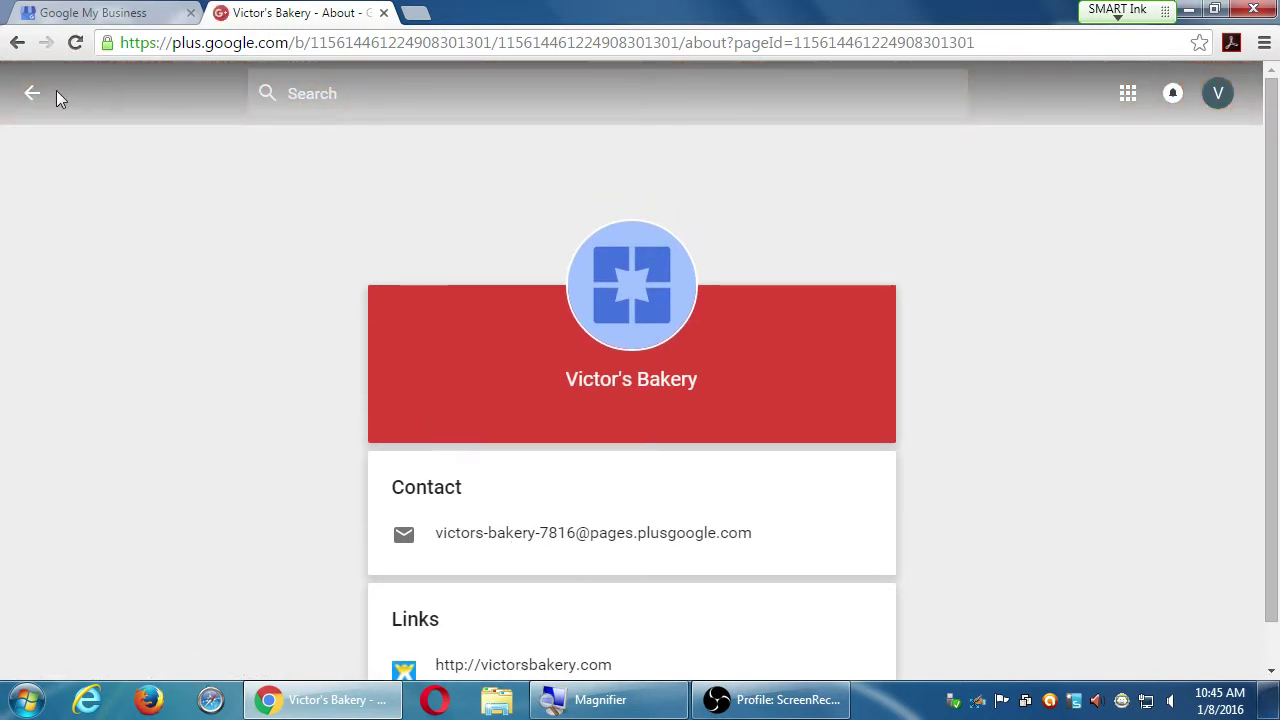
Step: Open the Victor's Bakery profile editor in Google+, look at its options and cancel without saving
{"action": "left_click", "coordinate": [33, 96]}
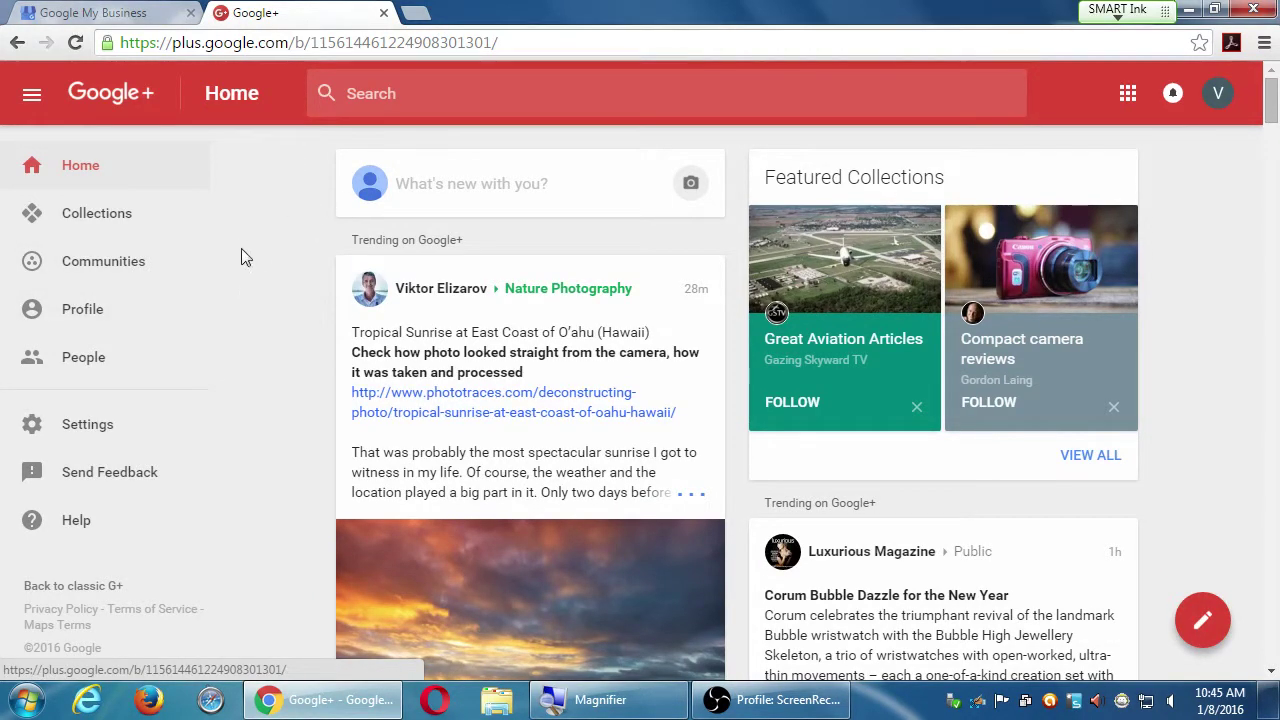
{"action": "left_click", "coordinate": [68, 311]}
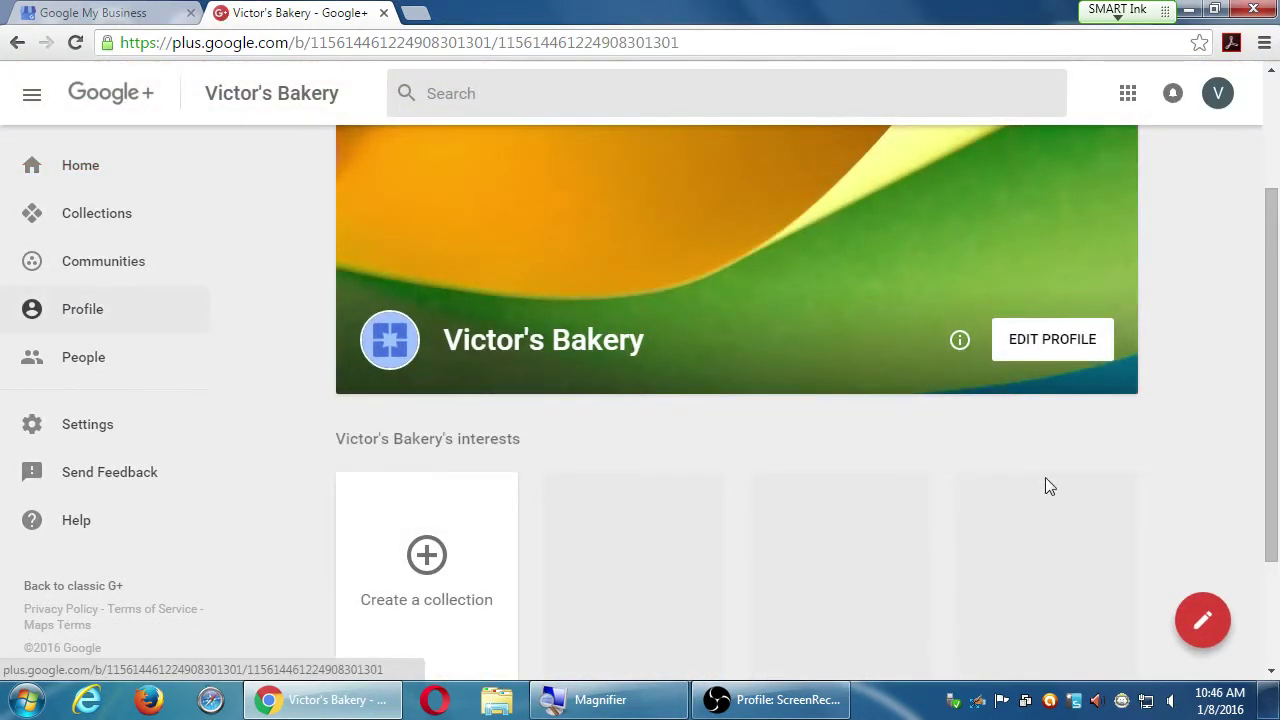
{"action": "left_click", "coordinate": [1046, 340]}
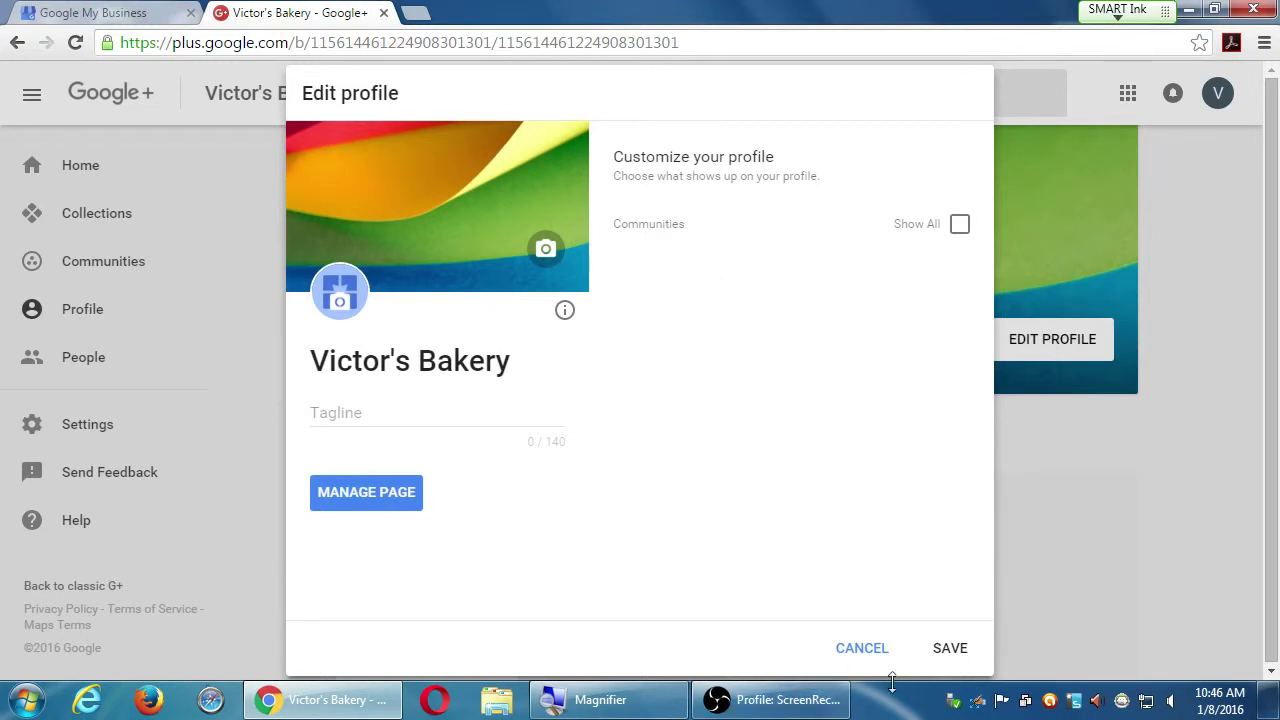
{"action": "left_click", "coordinate": [861, 650]}
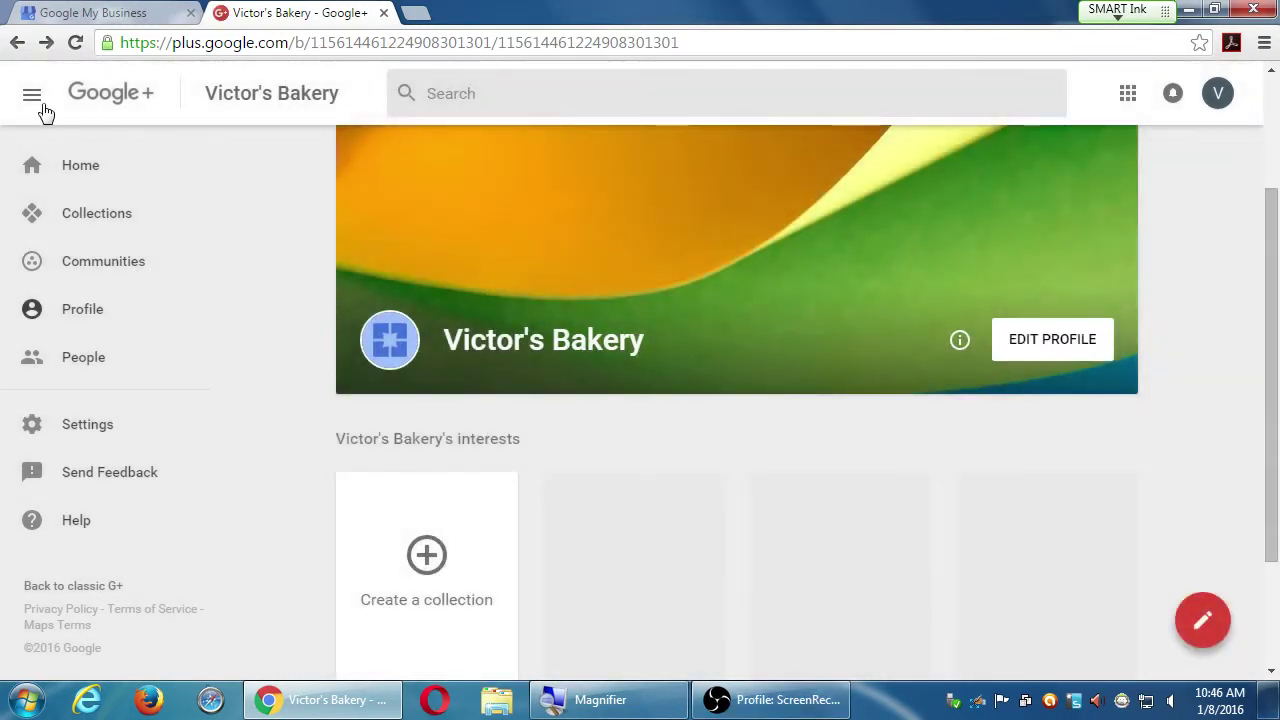
Step: Return to the Google+ home feed and reopen the Google My Business dashboard for Victor's Bakery
{"action": "left_click", "coordinate": [35, 103]}
{"action": "left_click", "coordinate": [33, 100]}
{"action": "left_click", "coordinate": [108, 94]}
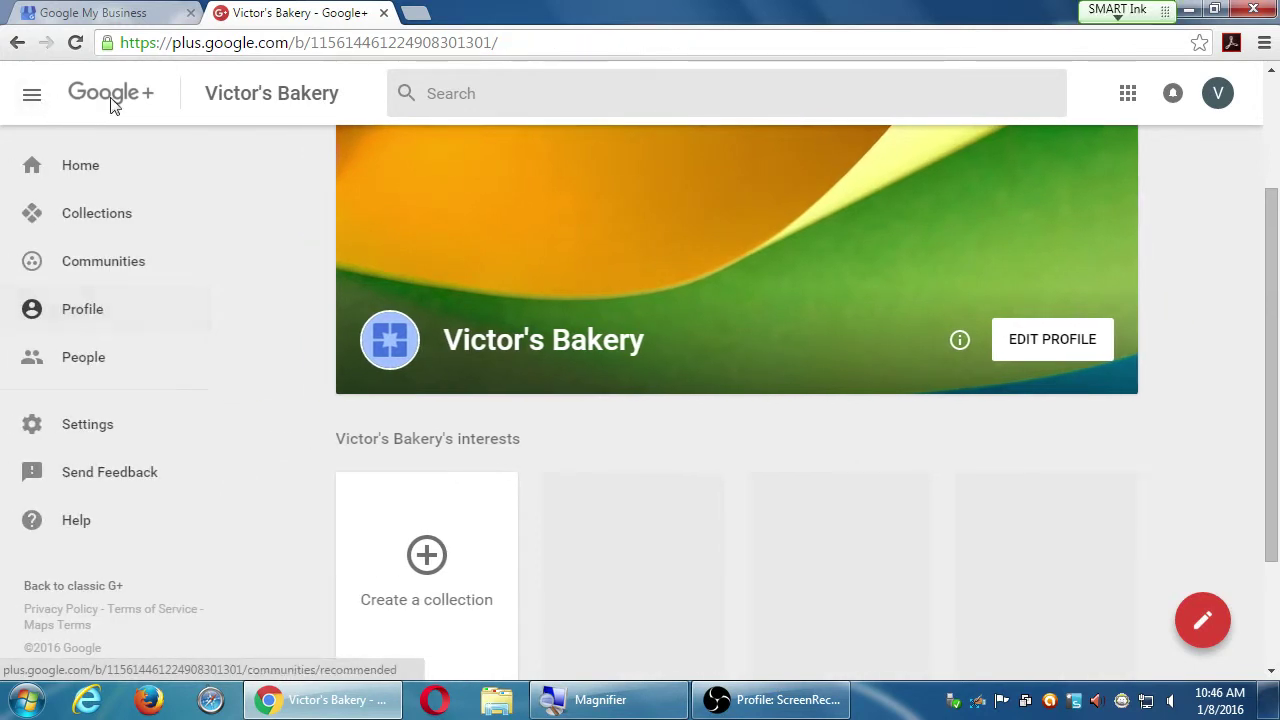
{"action": "scroll", "coordinate": [113, 105], "scroll_direction": "down", "scroll_amount": 3}
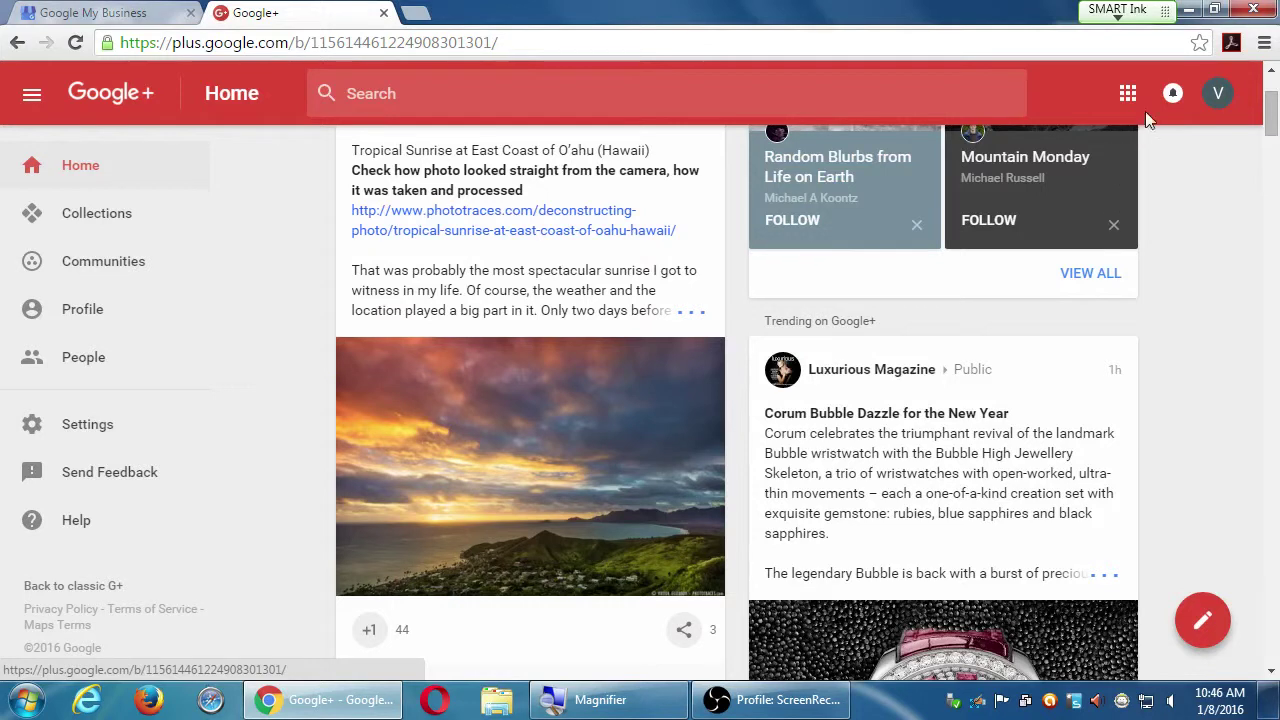
{"action": "left_click", "coordinate": [1215, 92]}
{"action": "left_click", "coordinate": [1108, 210]}
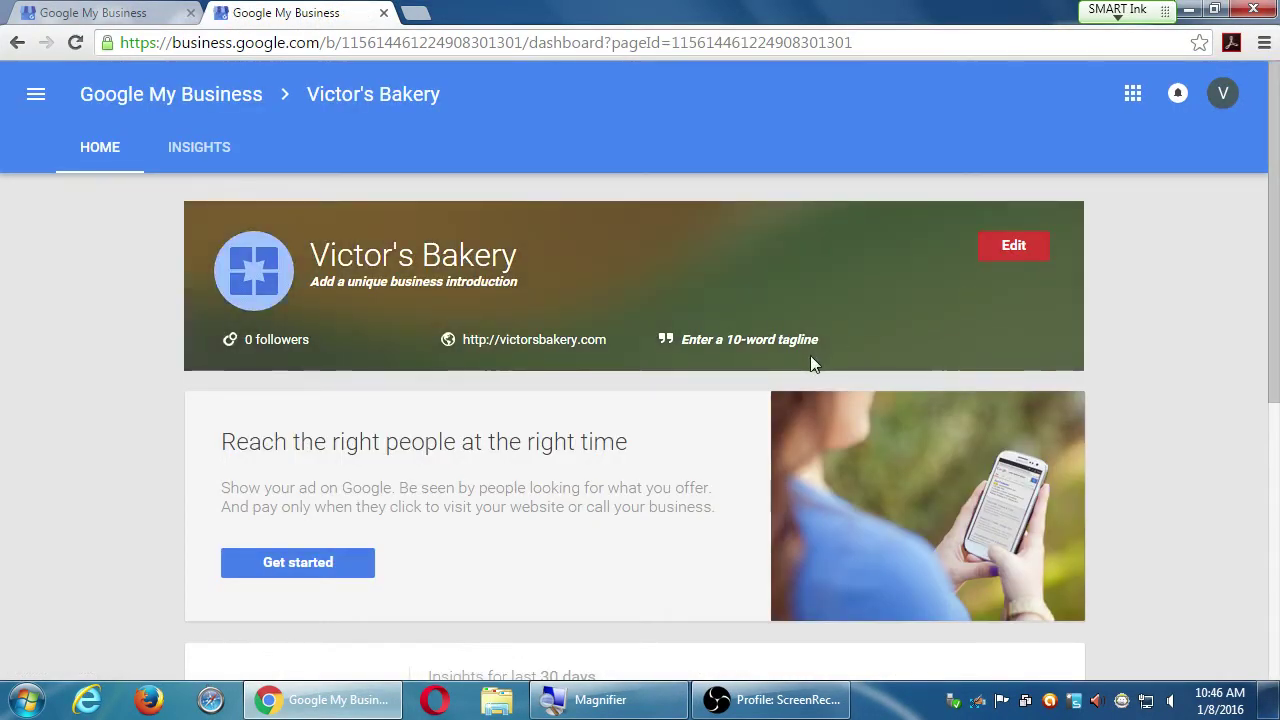
Step: Close the extra Google My Business tab and look at the accounts and pages listed in the account switcher
{"action": "left_click", "coordinate": [190, 13]}
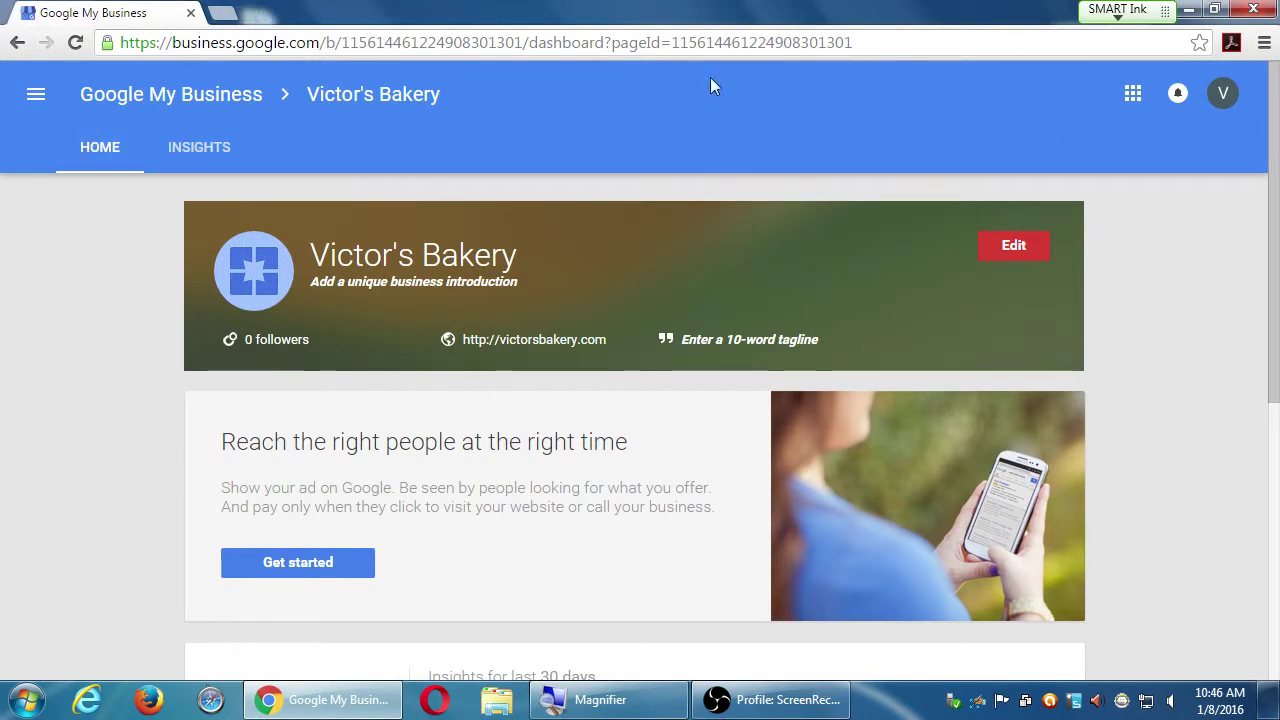
{"action": "left_click", "coordinate": [1220, 96]}
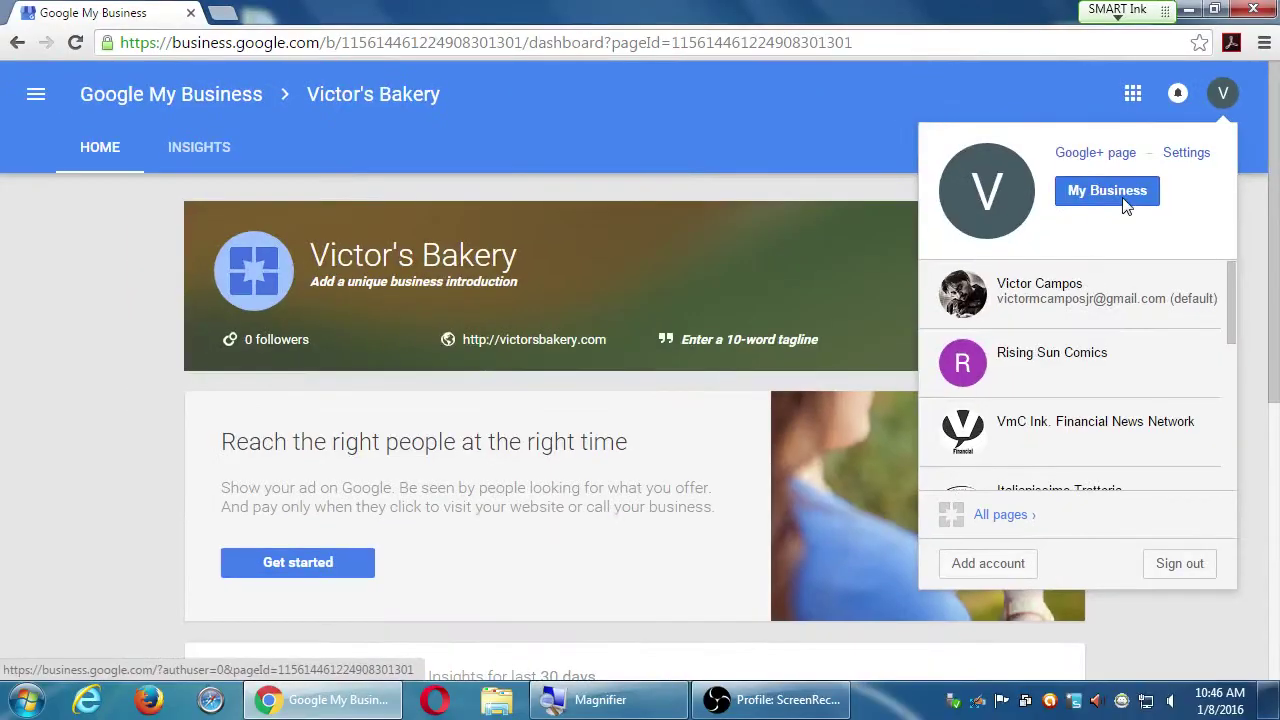
{"action": "left_click", "coordinate": [988, 291]}
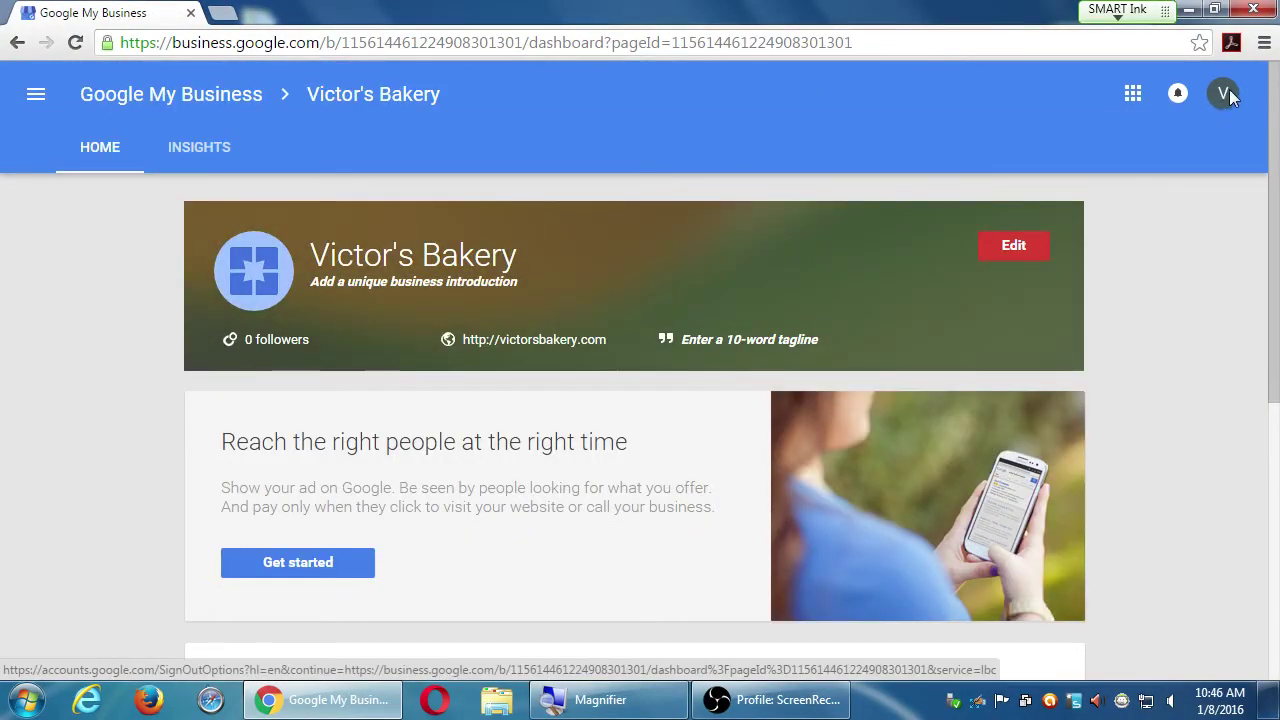
{"action": "left_click", "coordinate": [1222, 94]}
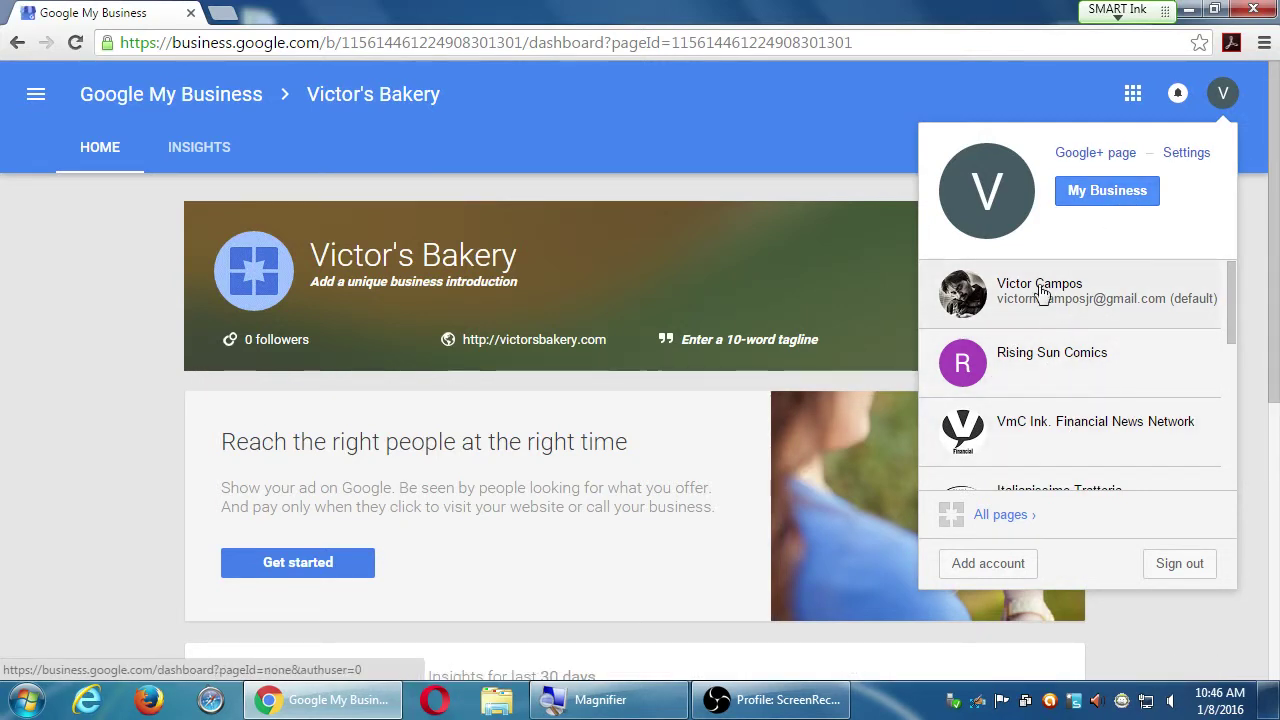
{"action": "left_click", "coordinate": [306, 227]}
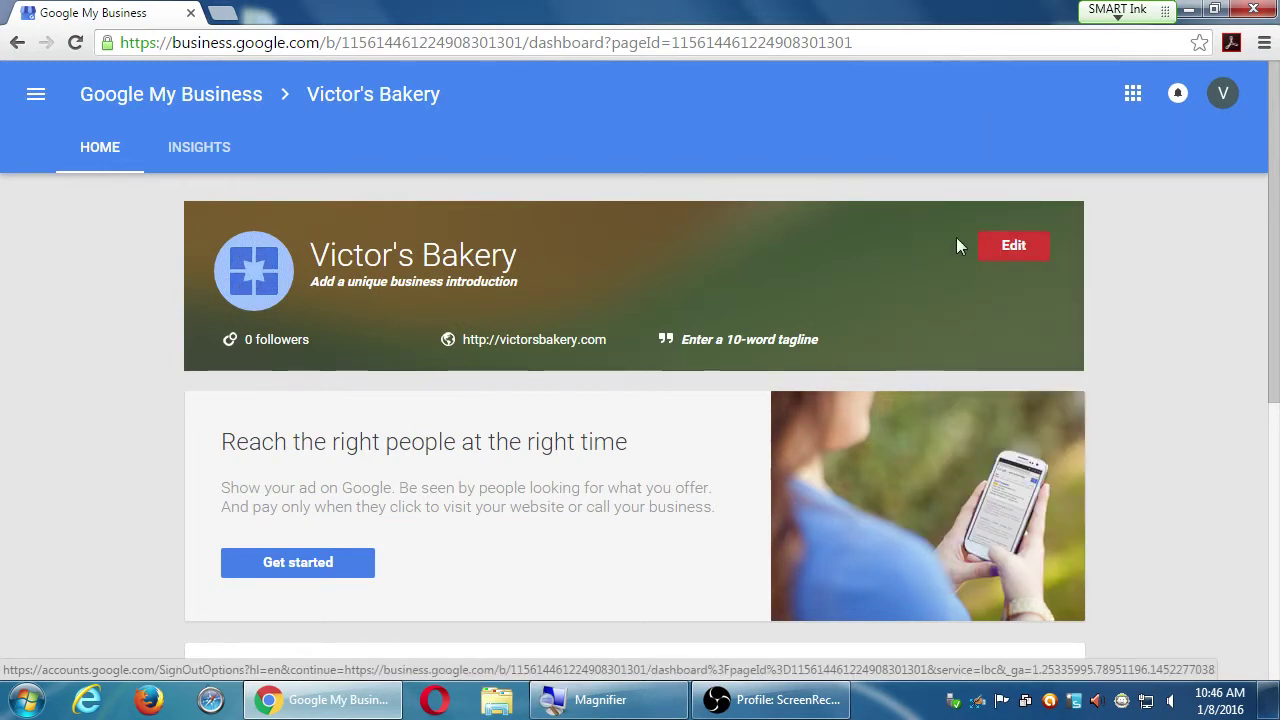
Step: Open the Victor's Bakery page for editing, staying in classic Google+, and review the sections of its About page
{"action": "left_click", "coordinate": [1012, 245]}
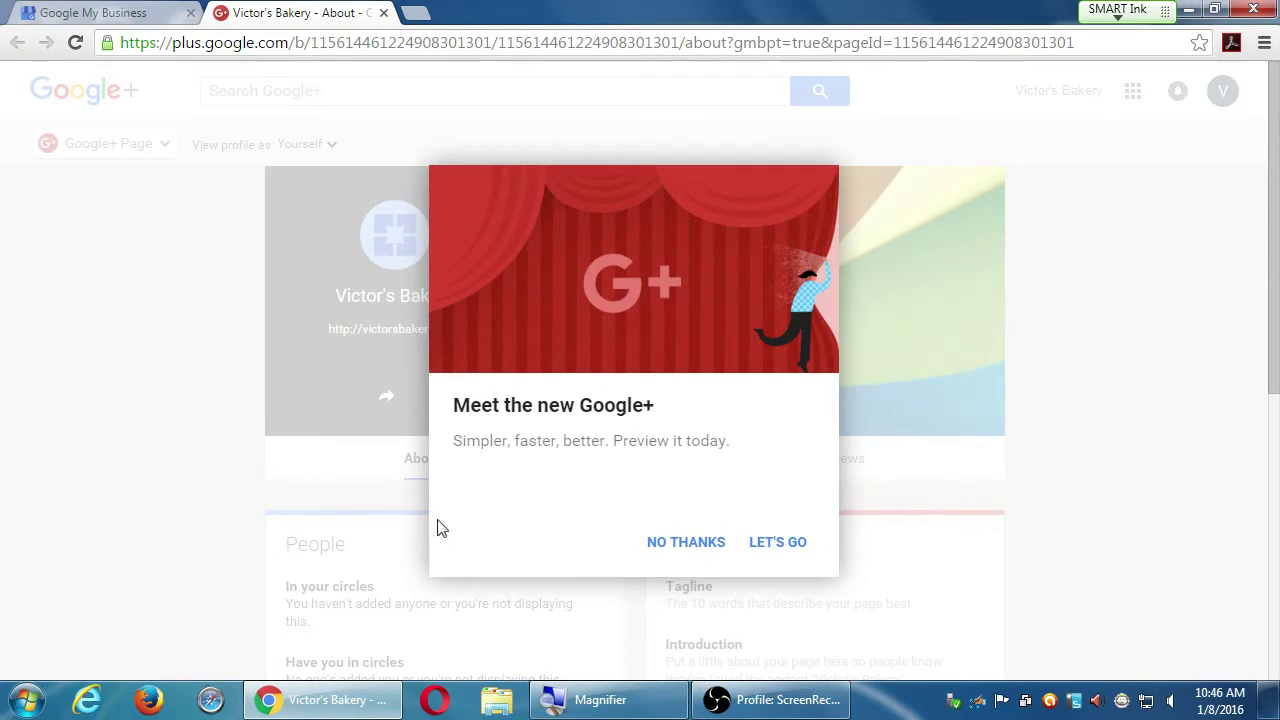
{"action": "left_click", "coordinate": [689, 549]}
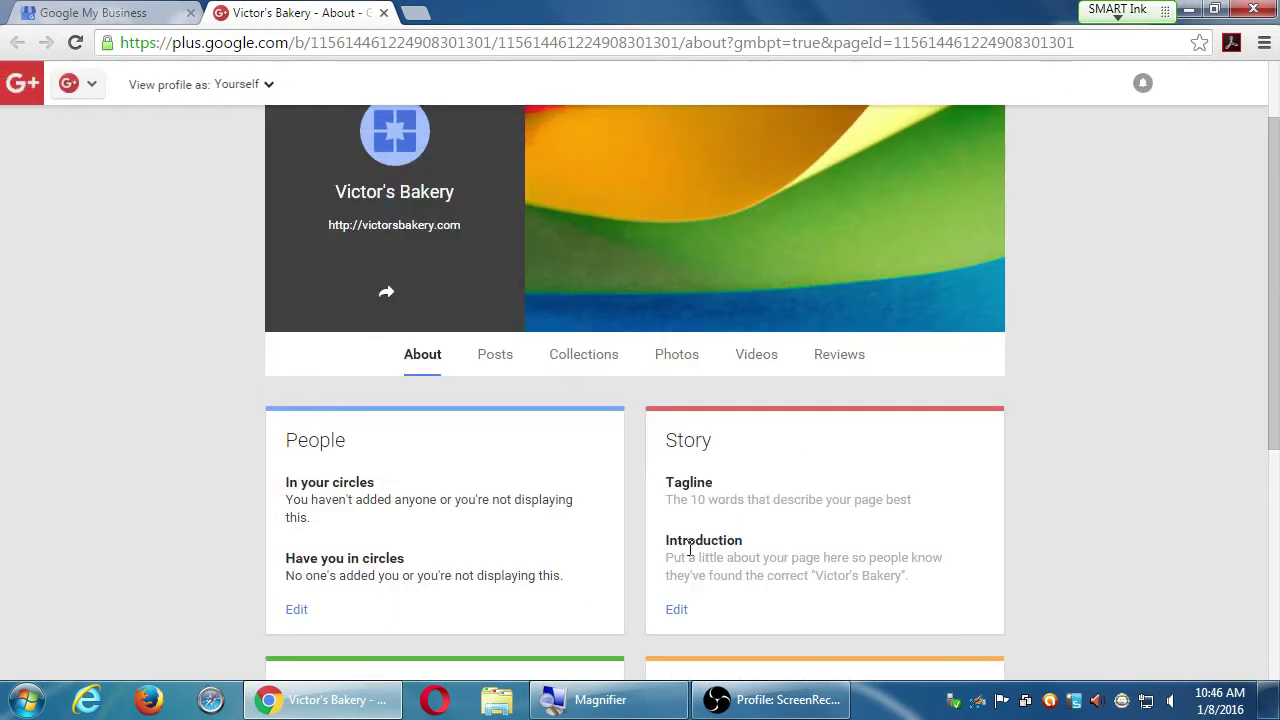
{"action": "scroll", "coordinate": [417, 594], "scroll_direction": "down", "scroll_amount": 2}
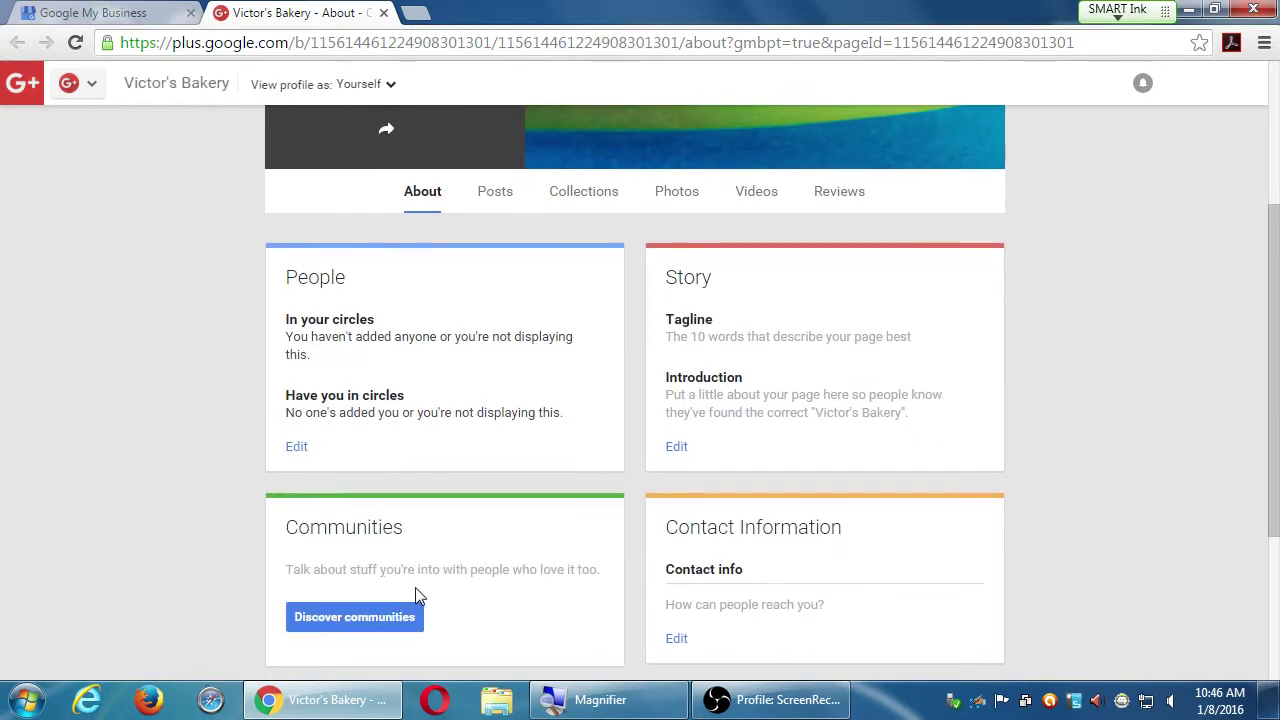
{"action": "scroll", "coordinate": [418, 591], "scroll_direction": "down", "scroll_amount": 3}
{"action": "scroll", "coordinate": [426, 590], "scroll_direction": "up", "scroll_amount": 1}
{"action": "scroll", "coordinate": [426, 588], "scroll_direction": "up", "scroll_amount": 4}
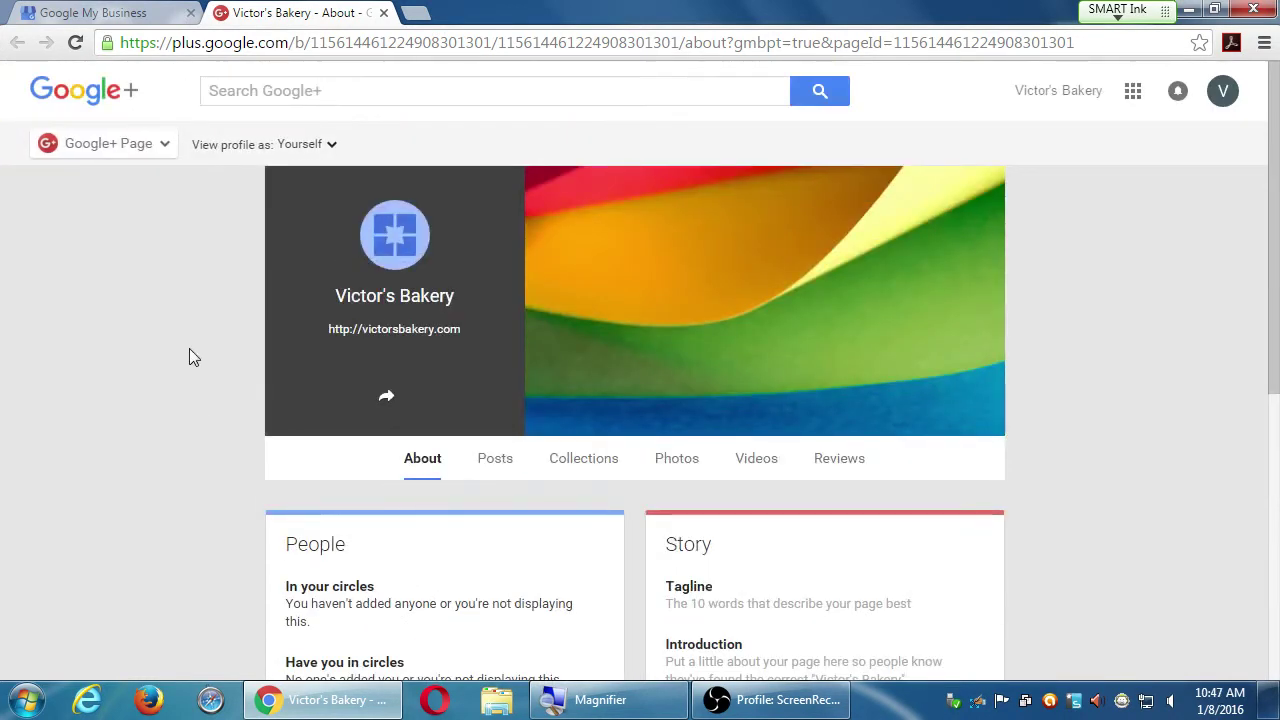
{"action": "scroll", "coordinate": [175, 341], "scroll_direction": "down", "scroll_amount": 1}
{"action": "scroll", "coordinate": [175, 341], "scroll_direction": "down", "scroll_amount": 1}
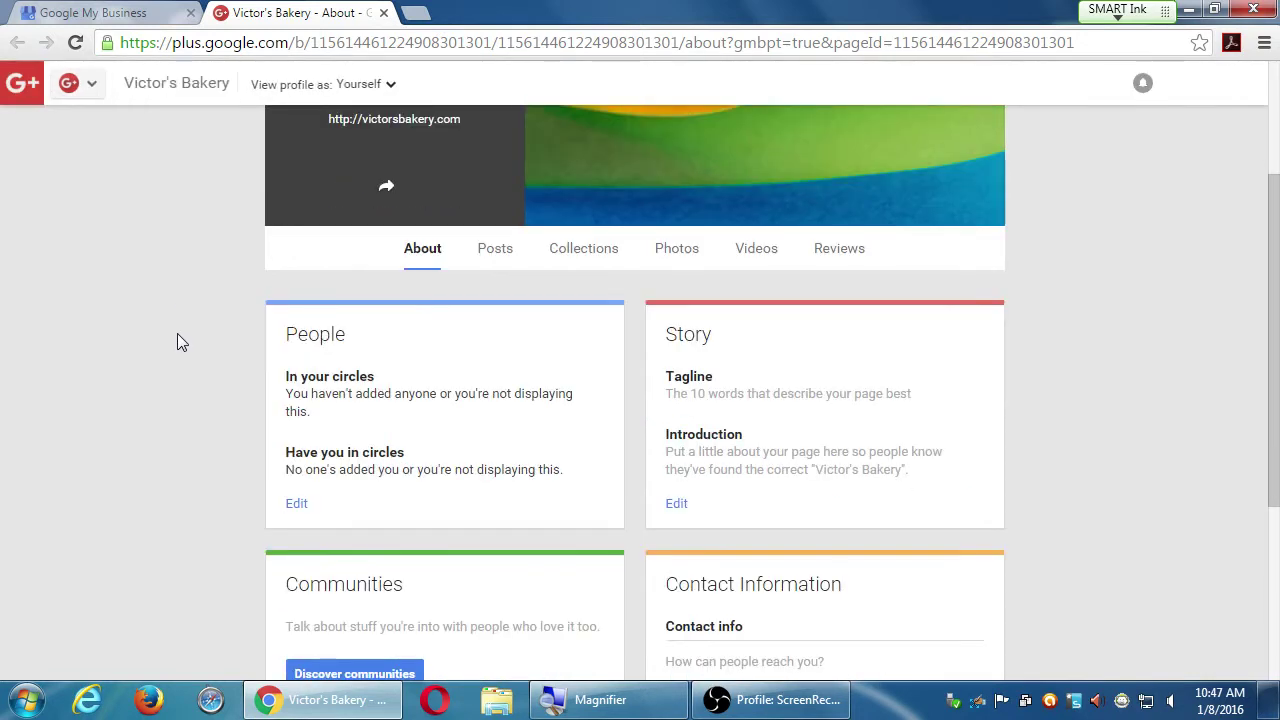
{"action": "scroll", "coordinate": [182, 335], "scroll_direction": "up", "scroll_amount": 2}
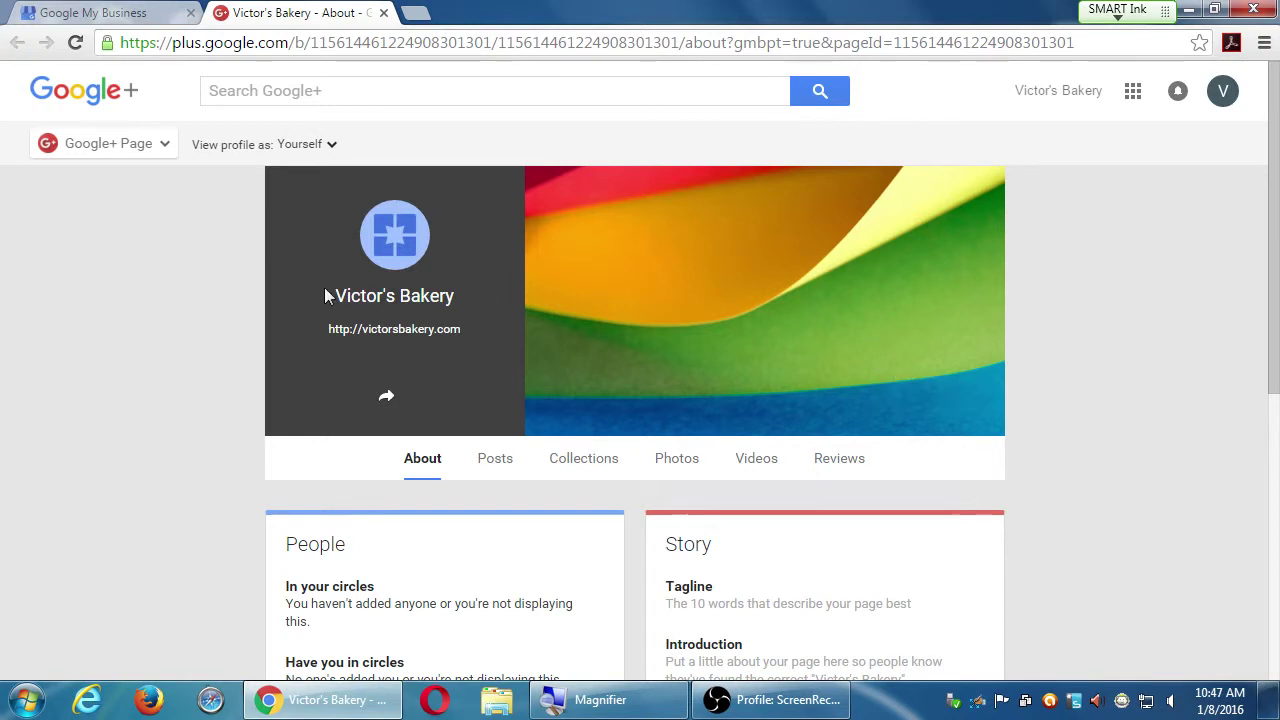
{"action": "mouse_move", "coordinate": [389, 220]}
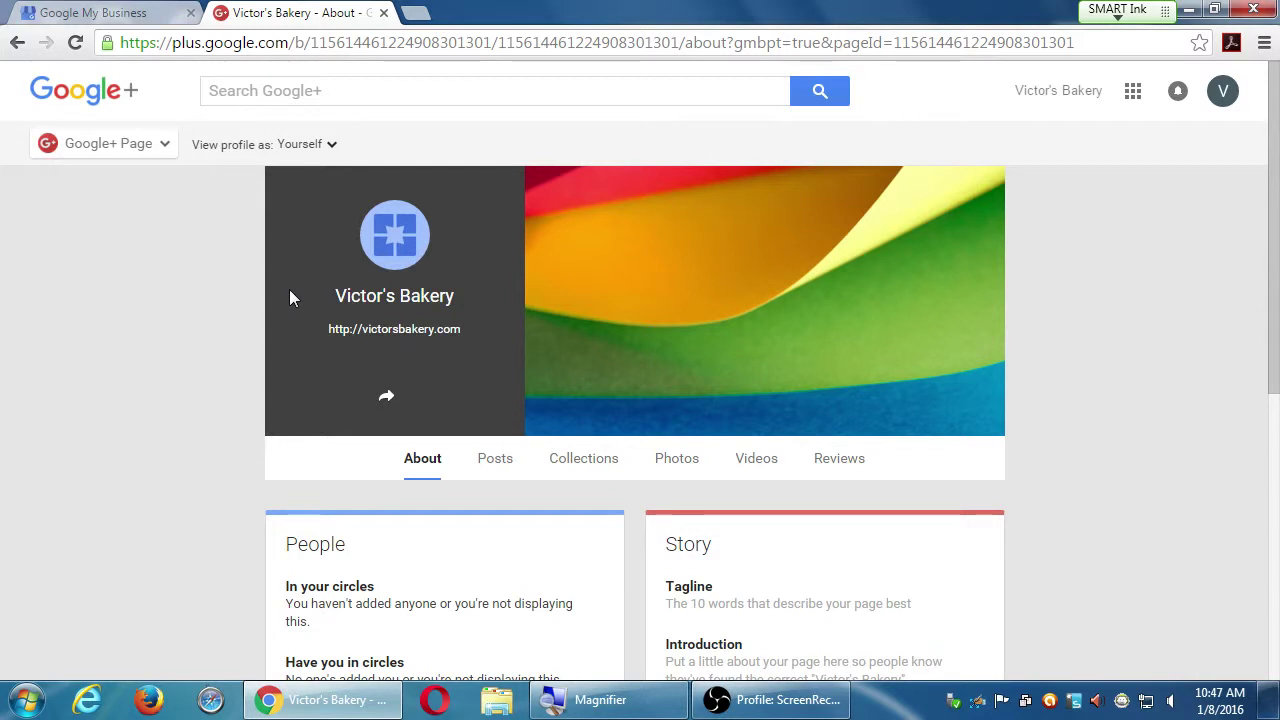
Step: Open the cover photo chooser for the Victor's Bakery page and browse the gallery images
{"action": "mouse_move", "coordinate": [822, 302]}
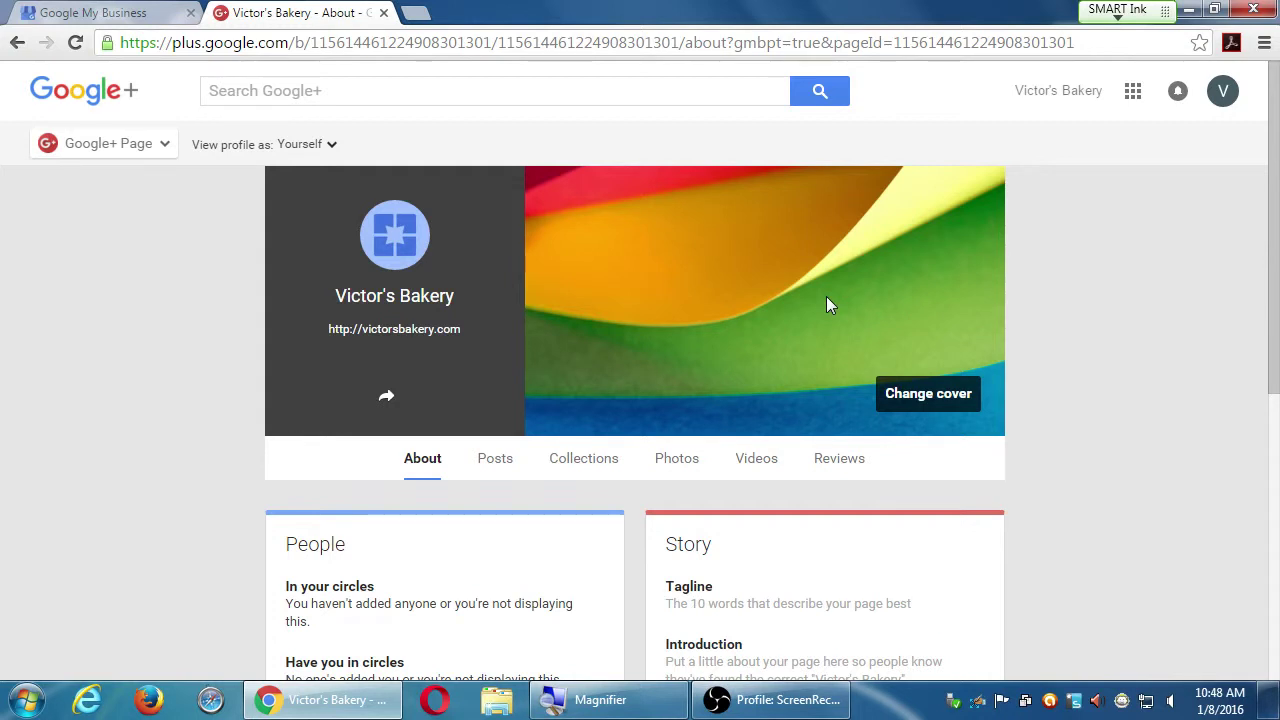
{"action": "left_click", "coordinate": [946, 398]}
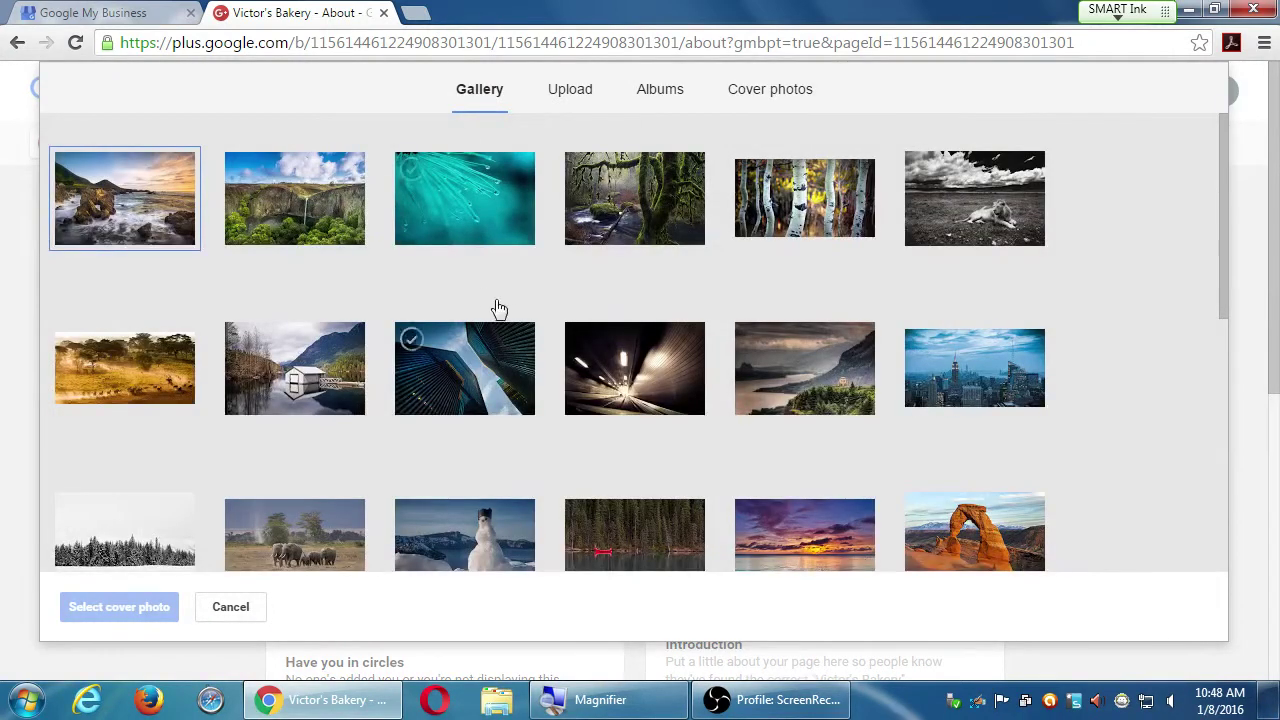
{"action": "scroll", "coordinate": [505, 315], "scroll_direction": "down", "scroll_amount": 1}
{"action": "scroll", "coordinate": [511, 320], "scroll_direction": "up", "scroll_amount": 1}
{"action": "scroll", "coordinate": [480, 450], "scroll_direction": "down", "scroll_amount": 3}
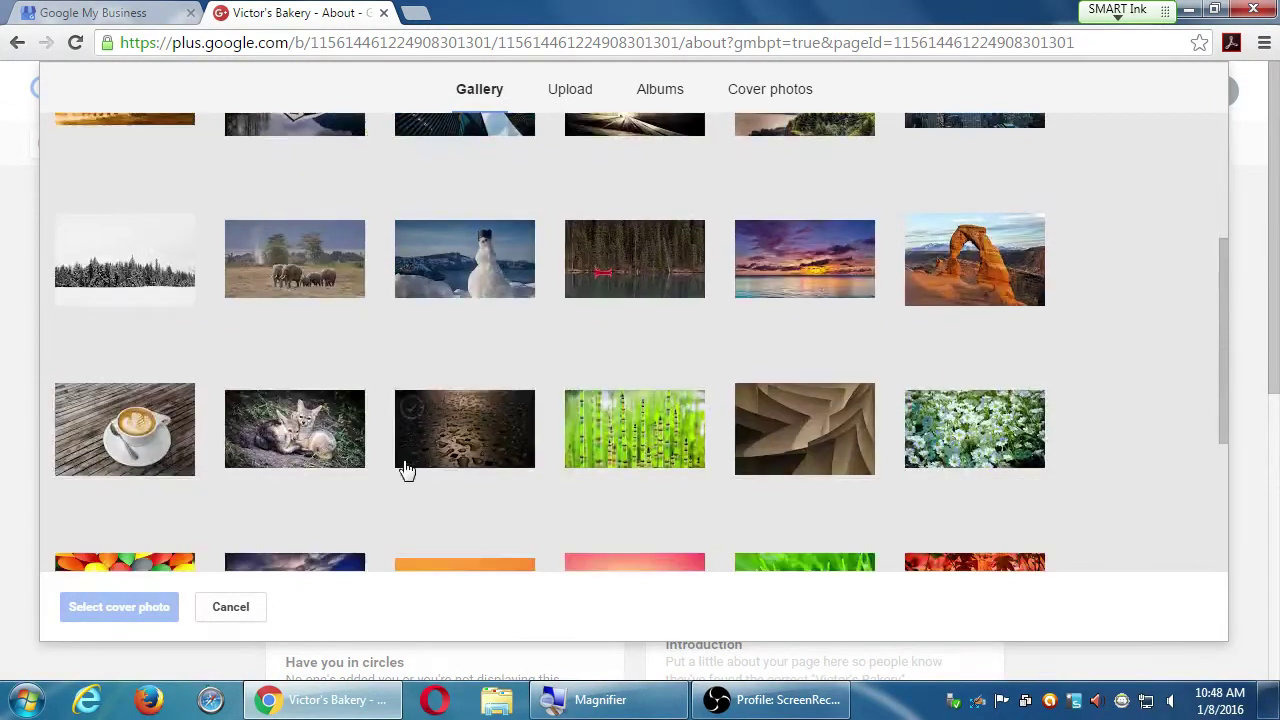
{"action": "scroll", "coordinate": [409, 460], "scroll_direction": "down", "scroll_amount": 3}
{"action": "scroll", "coordinate": [409, 458], "scroll_direction": "up", "scroll_amount": 1}
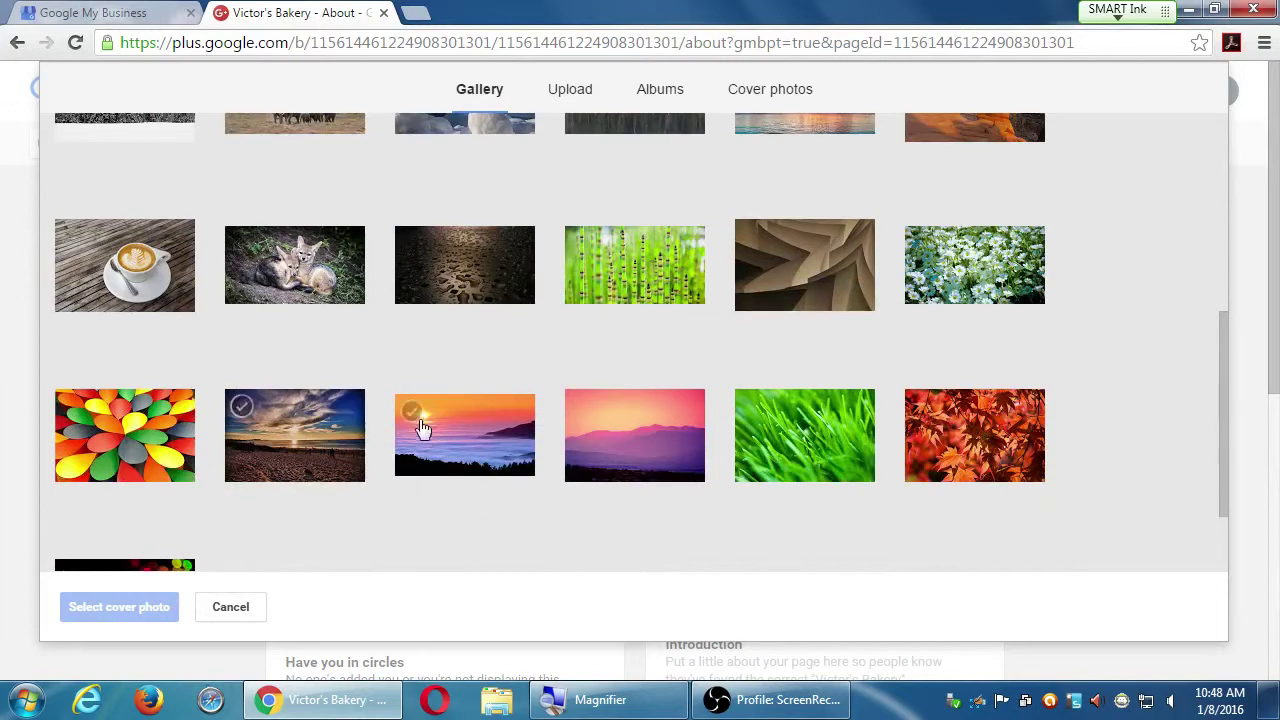
{"action": "scroll", "coordinate": [524, 350], "scroll_direction": "up", "scroll_amount": 4}
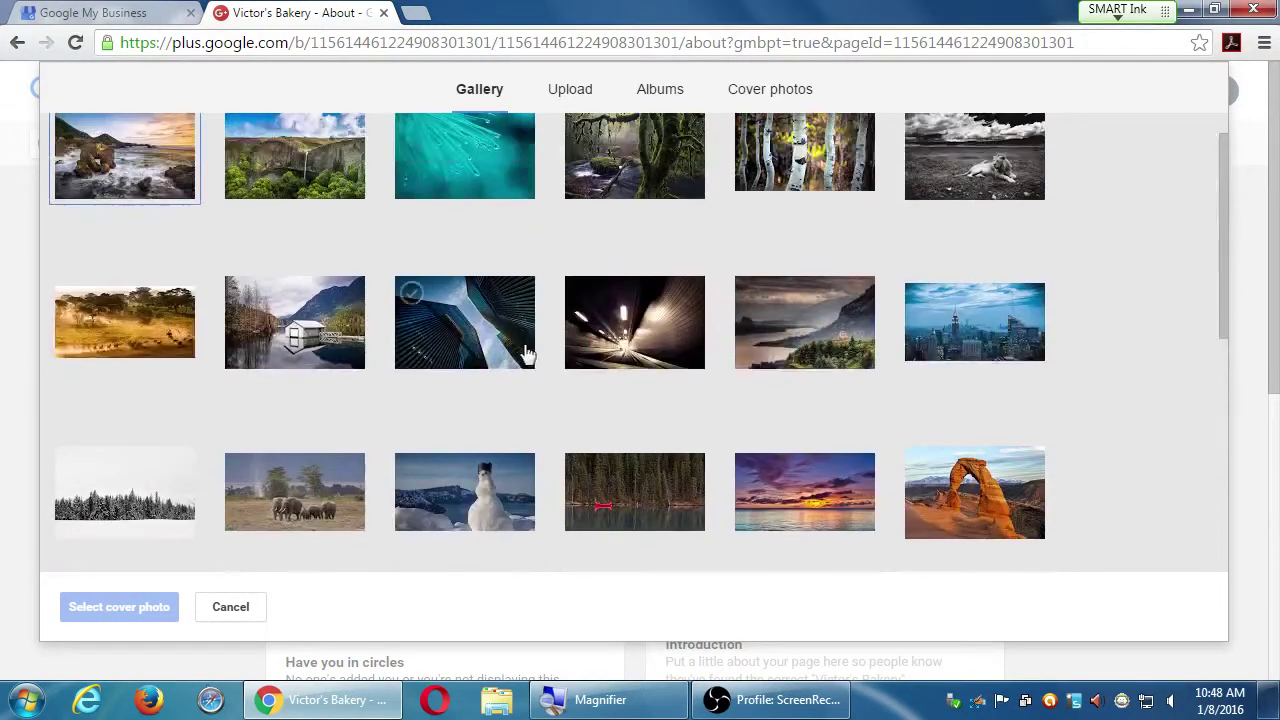
{"action": "scroll", "coordinate": [524, 350], "scroll_direction": "up", "scroll_amount": 1}
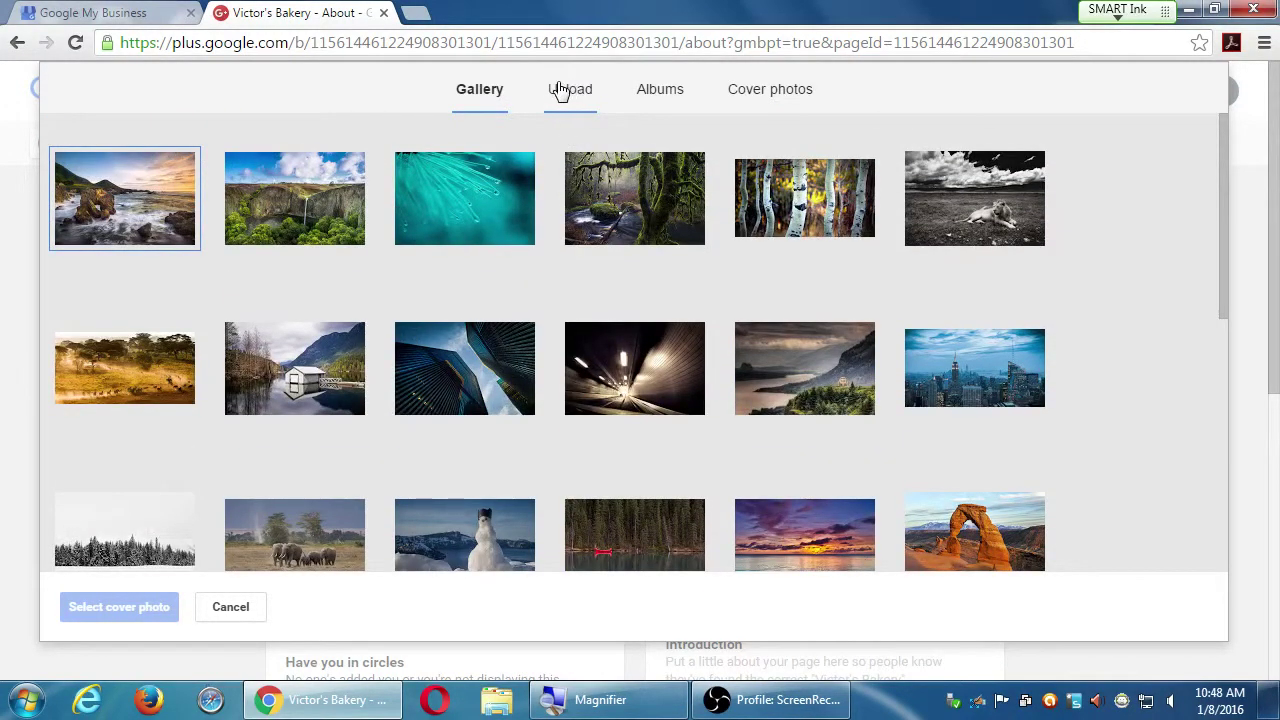
Step: Try the blue city skyline gallery image as the cover photo, adjust its crop region and cancel the change
{"action": "left_click", "coordinate": [952, 366]}
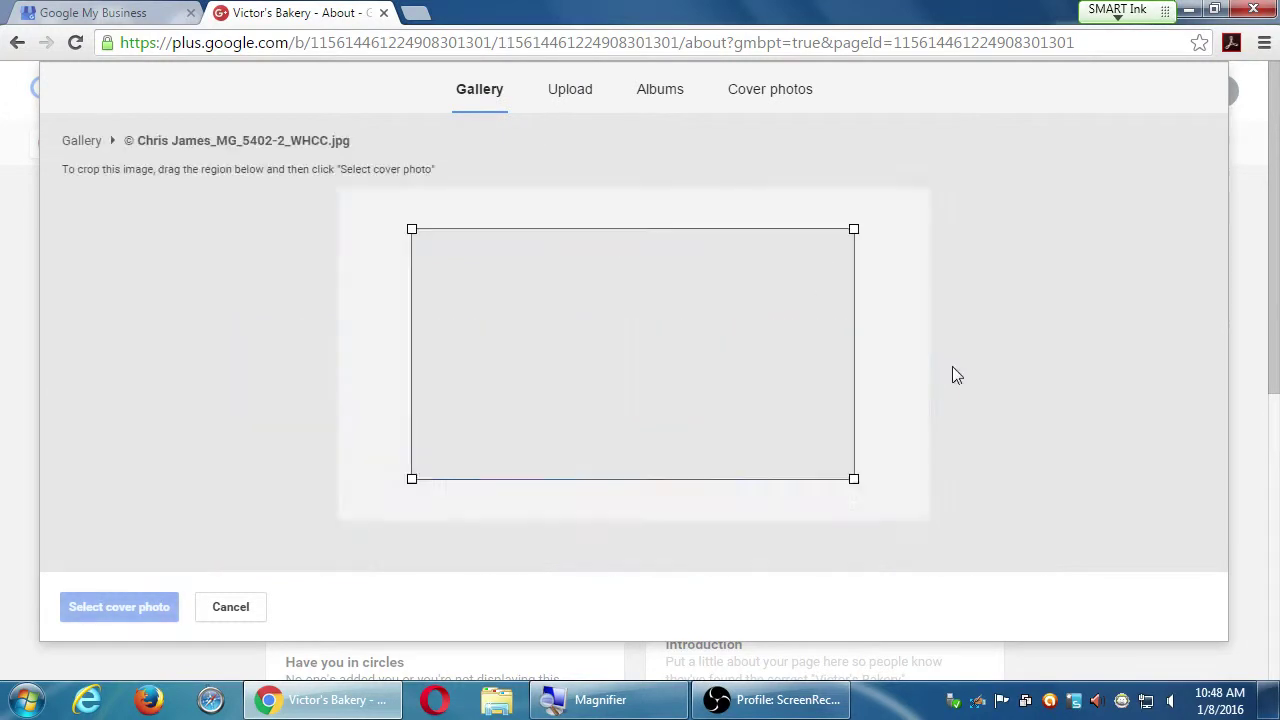
{"action": "left_click_drag", "start_coordinate": [683, 374], "coordinate": [828, 407]}
{"action": "left_click", "coordinate": [243, 607]}
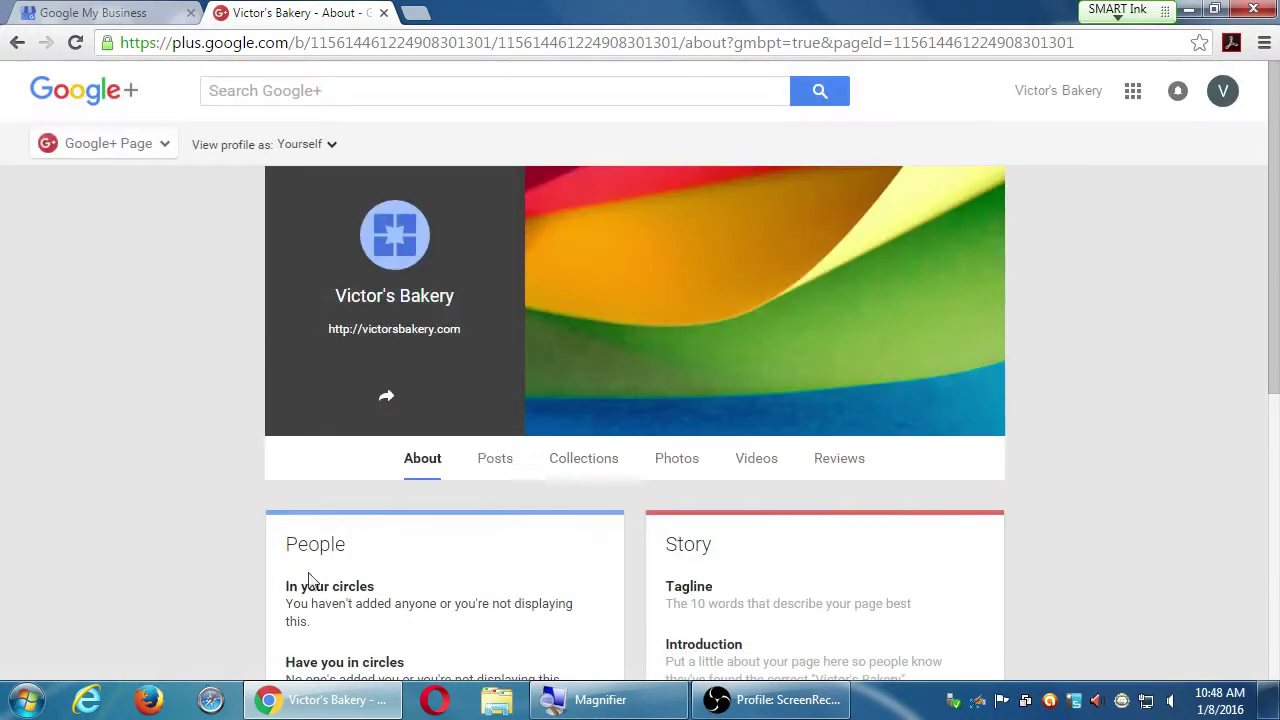
Step: Open the Story section of the About page for editing
{"action": "mouse_move", "coordinate": [674, 330]}
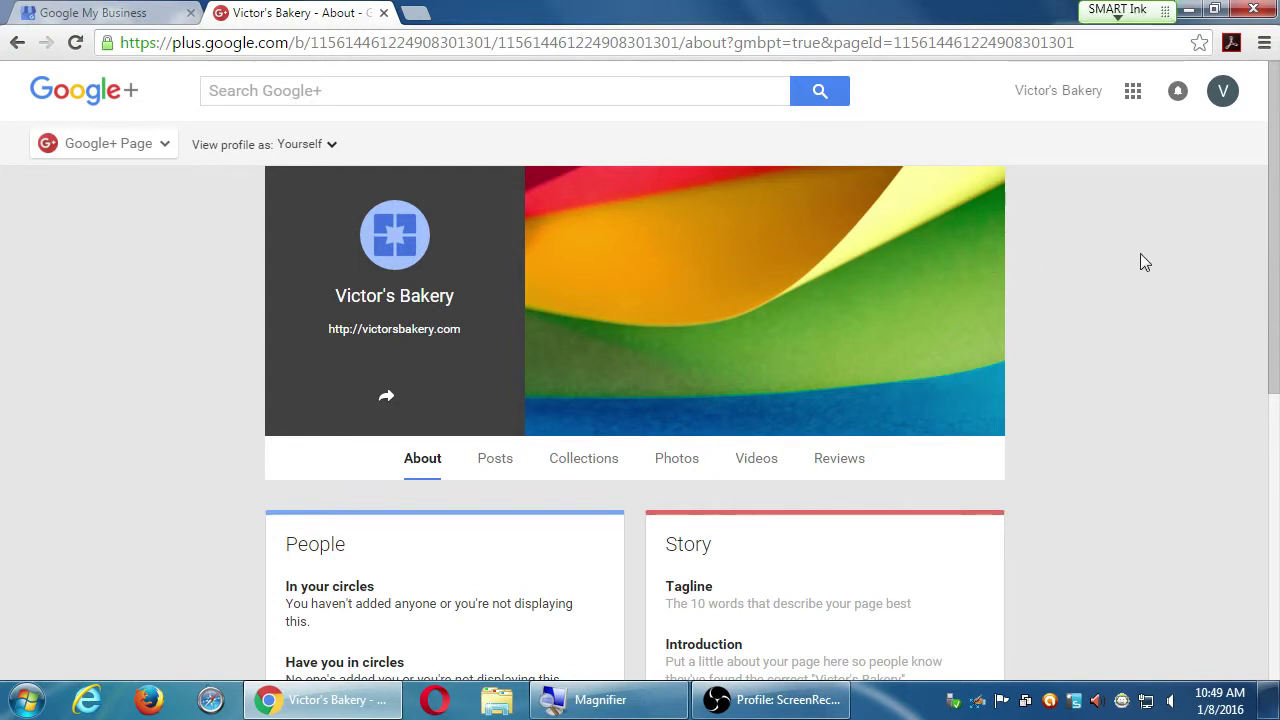
{"action": "left_click_drag", "start_coordinate": [1272, 163], "coordinate": [1223, 338]}
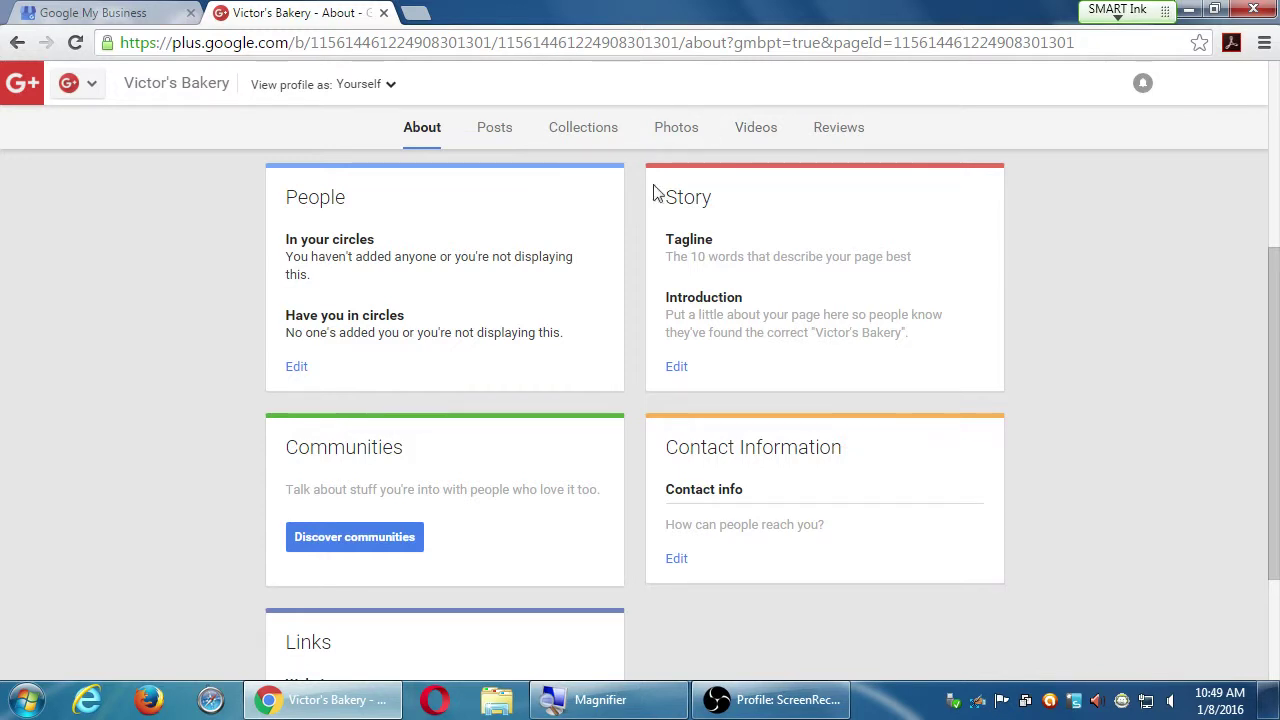
{"action": "left_click_drag", "start_coordinate": [666, 197], "coordinate": [746, 206]}
{"action": "left_click", "coordinate": [746, 206]}
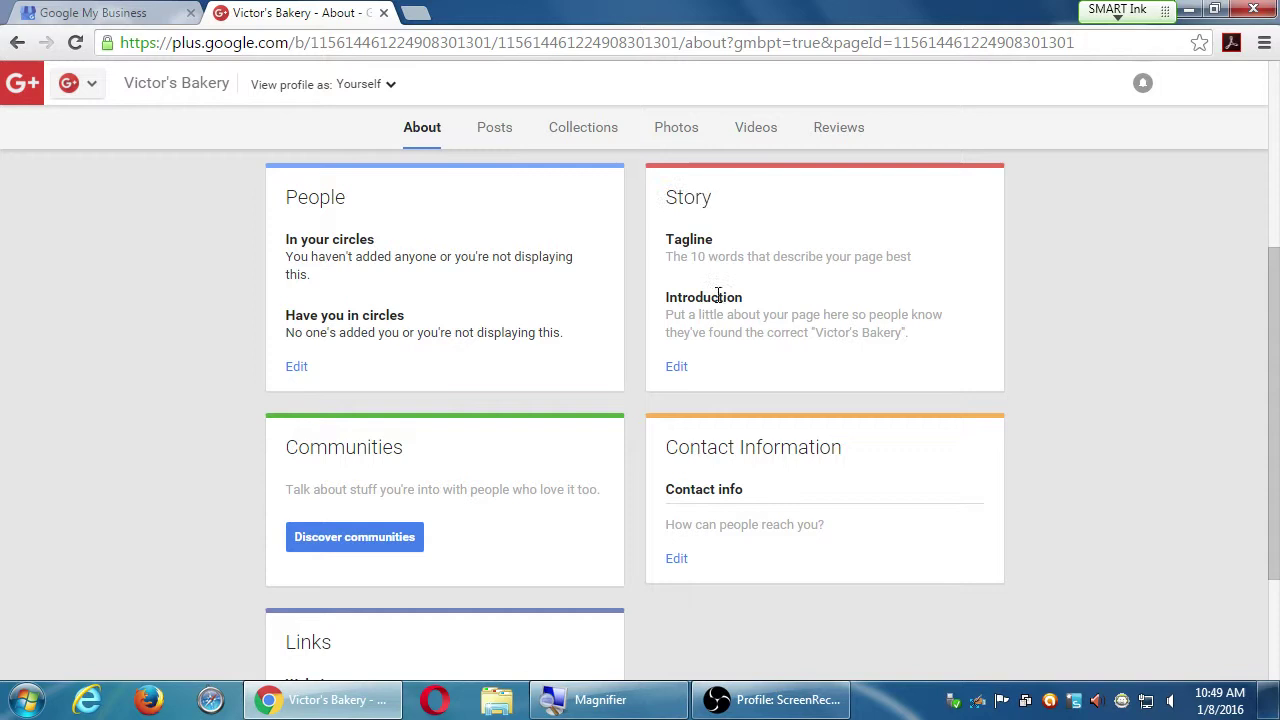
{"action": "left_click", "coordinate": [676, 370]}
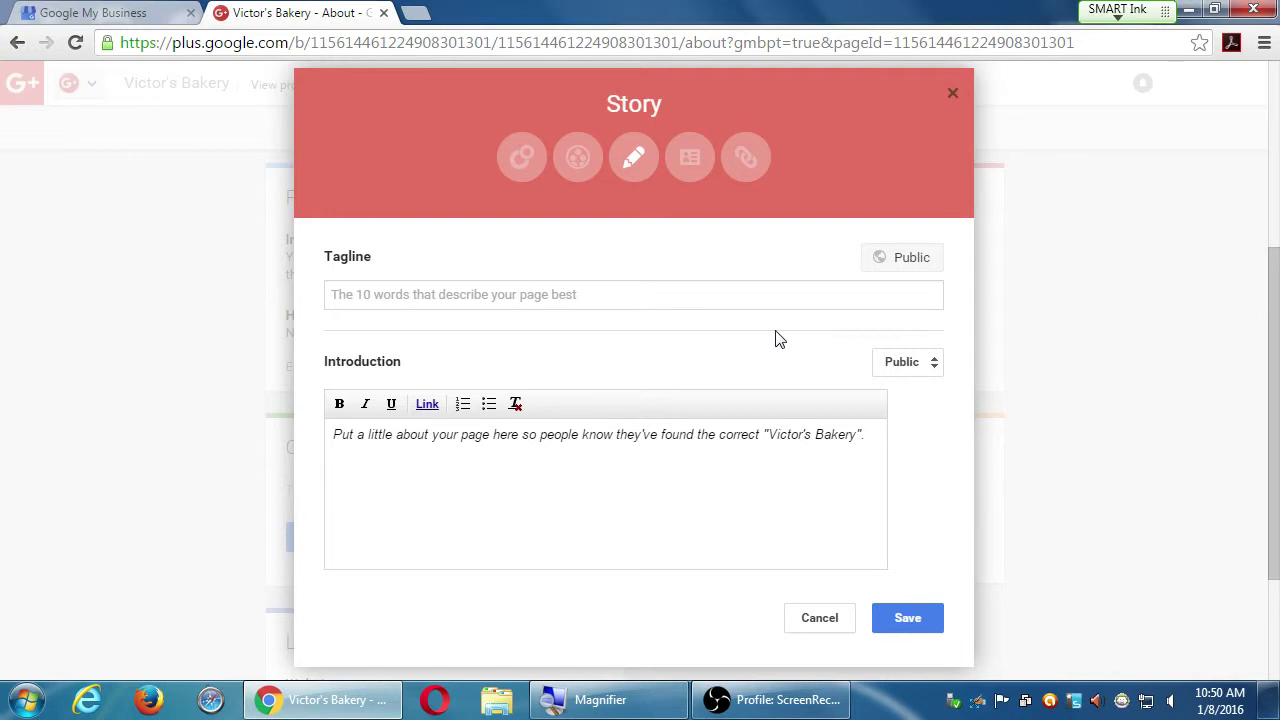
Step: Enter the tagline "Family-owned Baker in the Heart of Eastlake" in the Story editor
{"action": "left_click", "coordinate": [752, 300]}
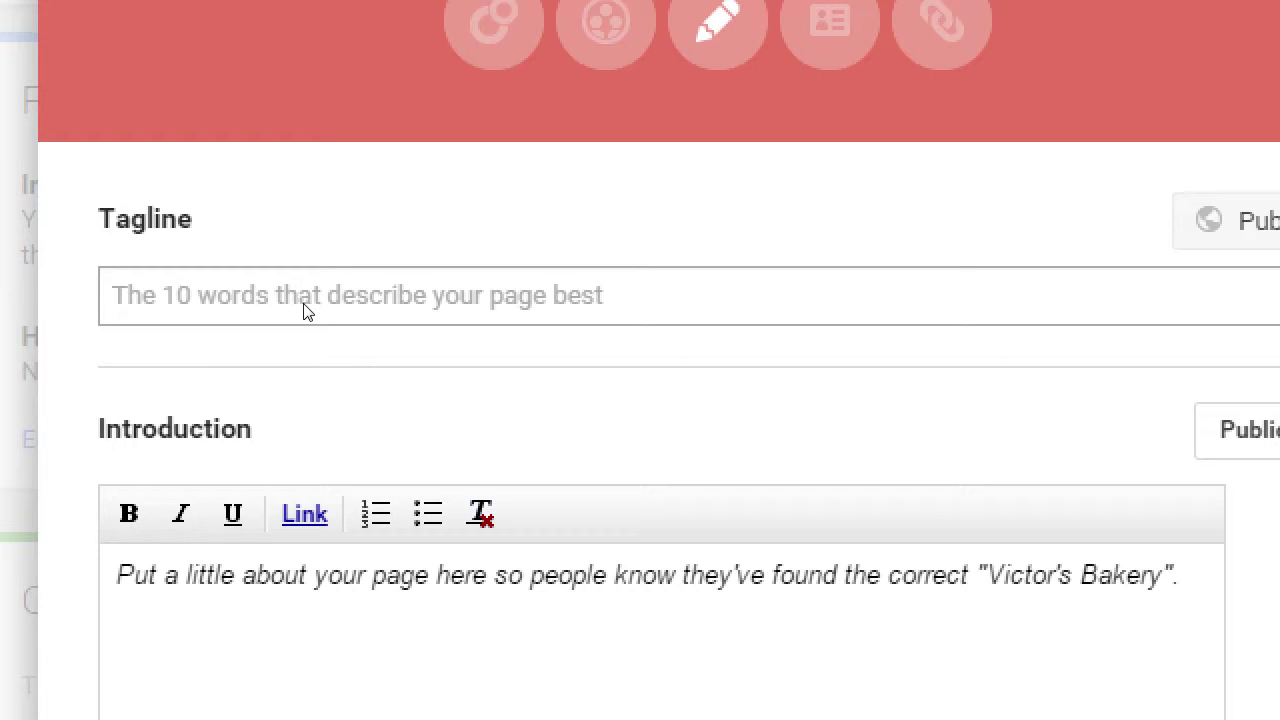
{"action": "type", "text": "Family-owne"}
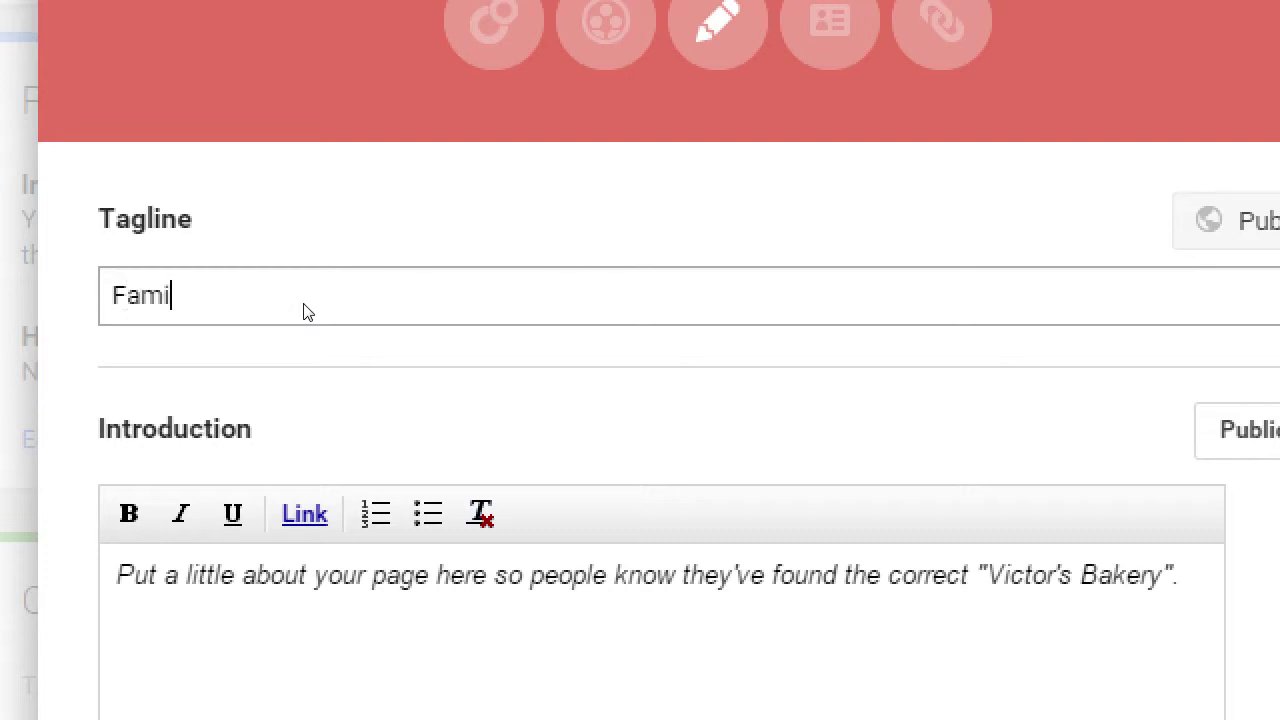
{"action": "type", "text": "d BAker"}
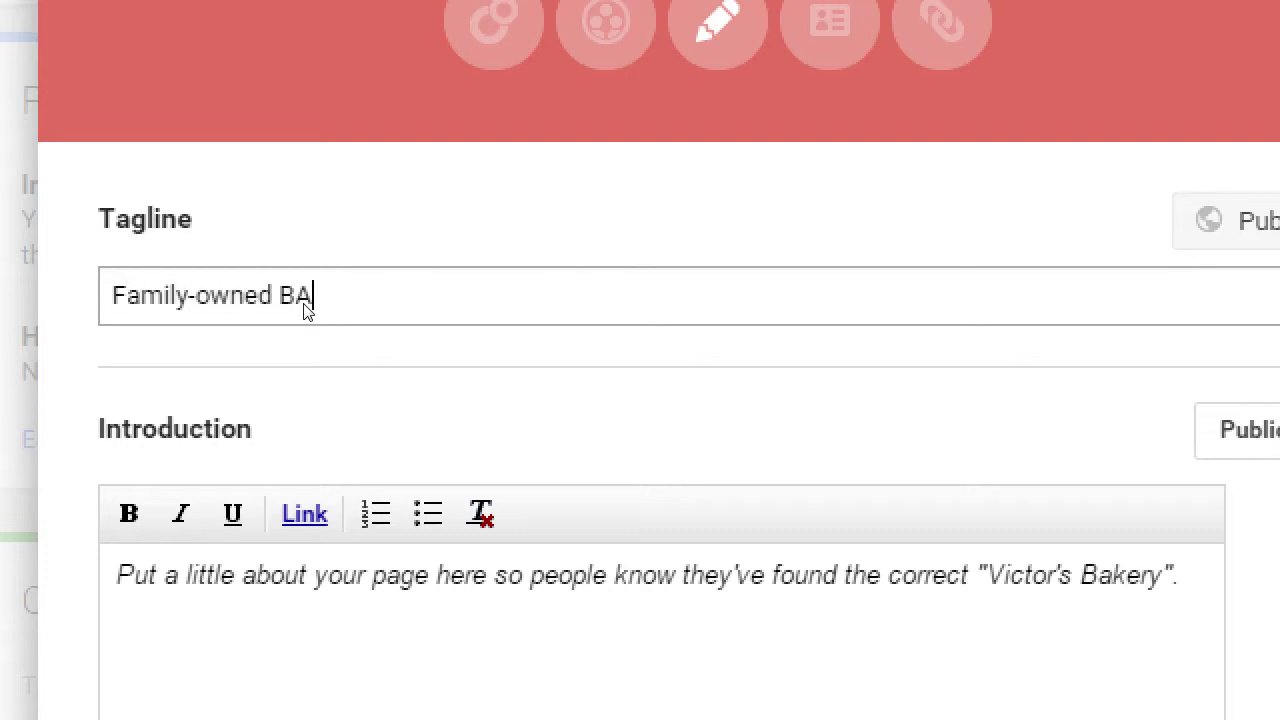
{"action": "key", "text": "BackSpace"}
{"action": "key", "text": "BackSpace"}
{"action": "key", "text": "BackSpace"}
{"action": "key", "text": "BackSpace"}
{"action": "type", "text": "aker in"}
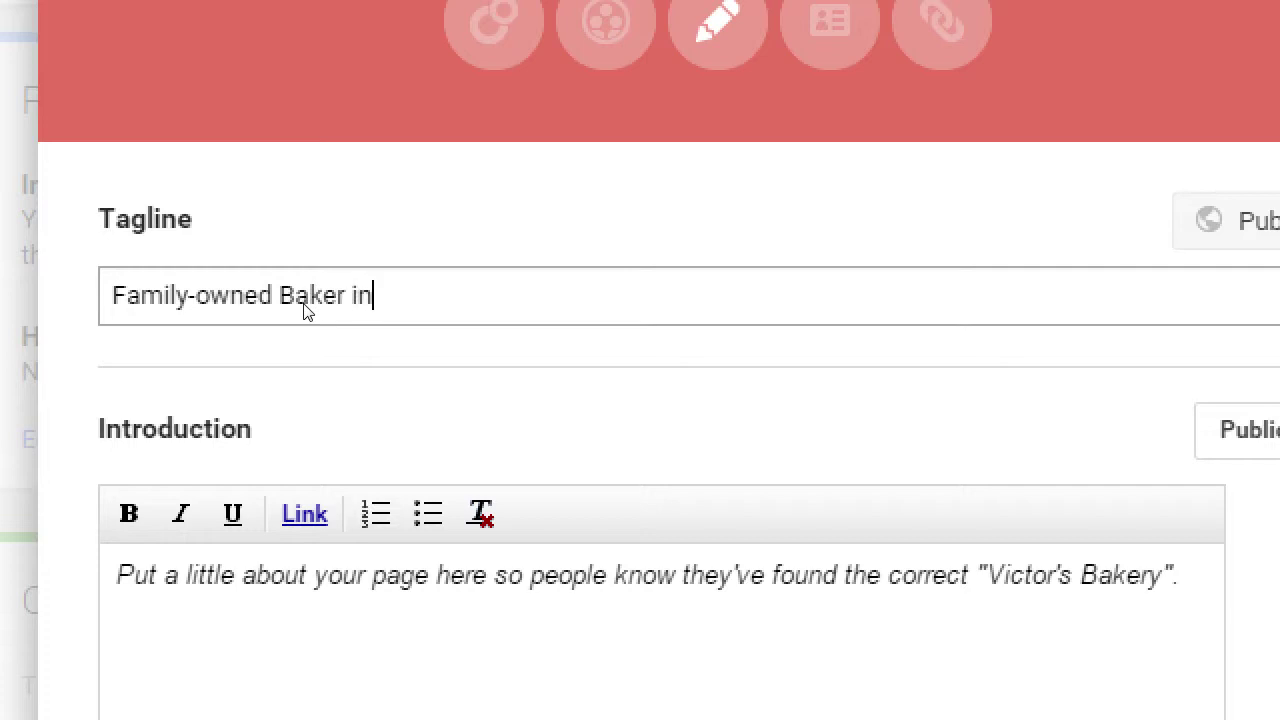
{"action": "type", "text": " the Heart of Eastlake"}
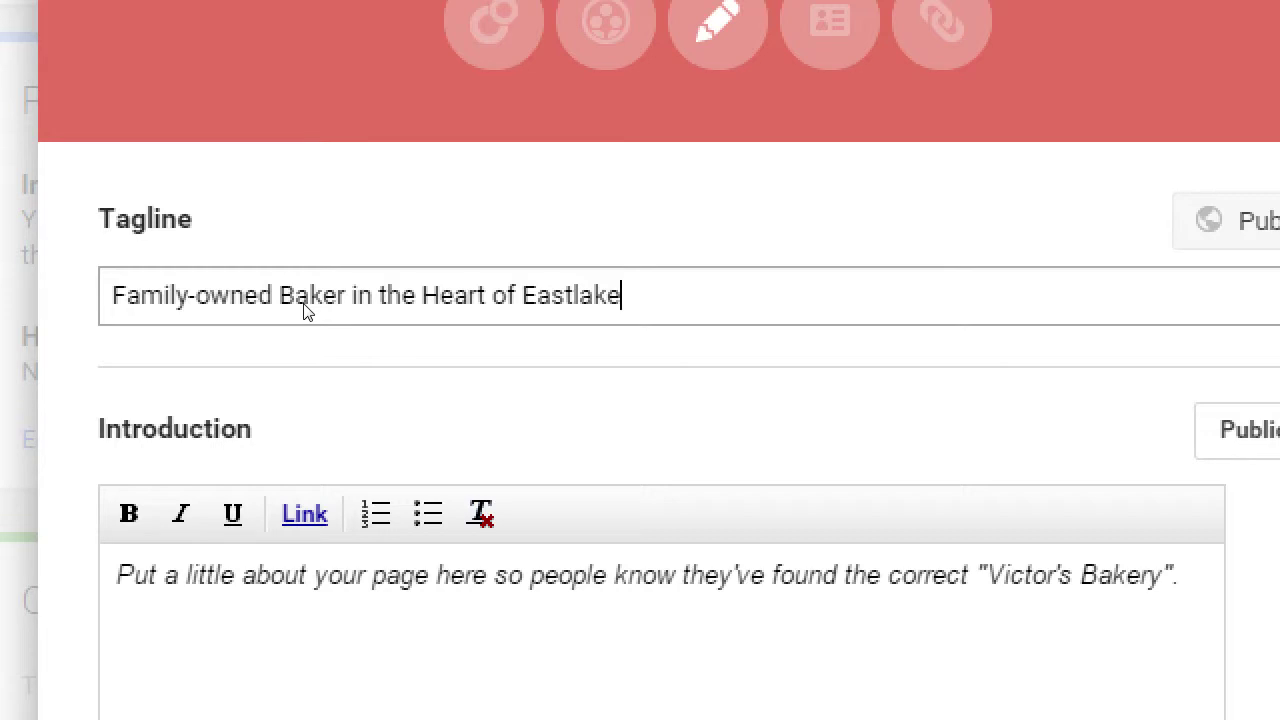
Step: Correct "Baker" to "Bakery" in the tagline
{"action": "key", "text": "Left"}
{"action": "key", "text": "Left"}
{"action": "key", "text": "Left"}
{"action": "key", "text": "Left"}
{"action": "key", "text": "Left"}
{"action": "key", "text": "Left"}
{"action": "key", "text": "Left"}
{"action": "key", "text": "Left"}
{"action": "key", "text": "Left"}
{"action": "key", "text": "Left"}
{"action": "key", "text": "Left"}
{"action": "key", "text": "Left"}
{"action": "key", "text": "Left"}
{"action": "key", "text": "Left"}
{"action": "key", "text": "Left"}
{"action": "key", "text": "Left"}
{"action": "key", "text": "Left"}
{"action": "key", "text": "Left"}
{"action": "key", "text": "Left"}
{"action": "key", "text": "Left"}
{"action": "key", "text": "Left"}
{"action": "type", "text": "y"}
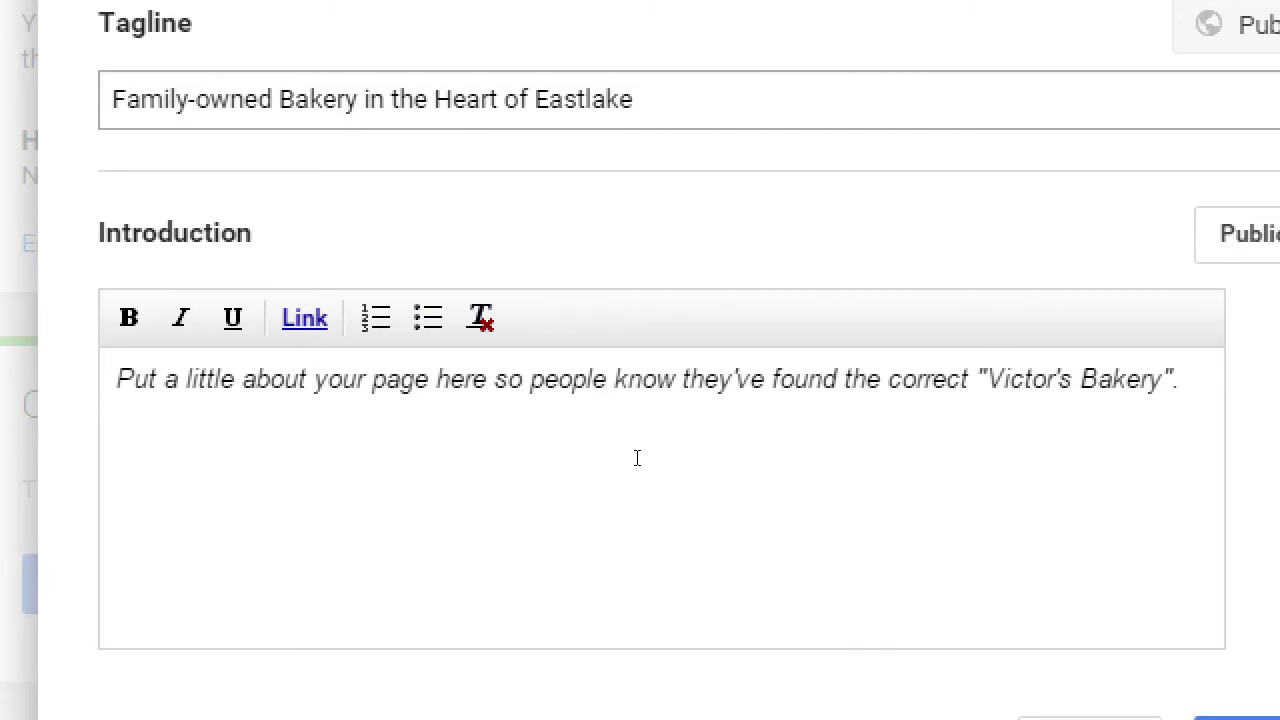
Step: Enter the introduction "Founded in 1991, Victor's Bakery is the premeirklajsdfklsjadfklsdjksldafsdfjaklsdfjkl" in the Story editor
{"action": "left_click", "coordinate": [637, 458]}
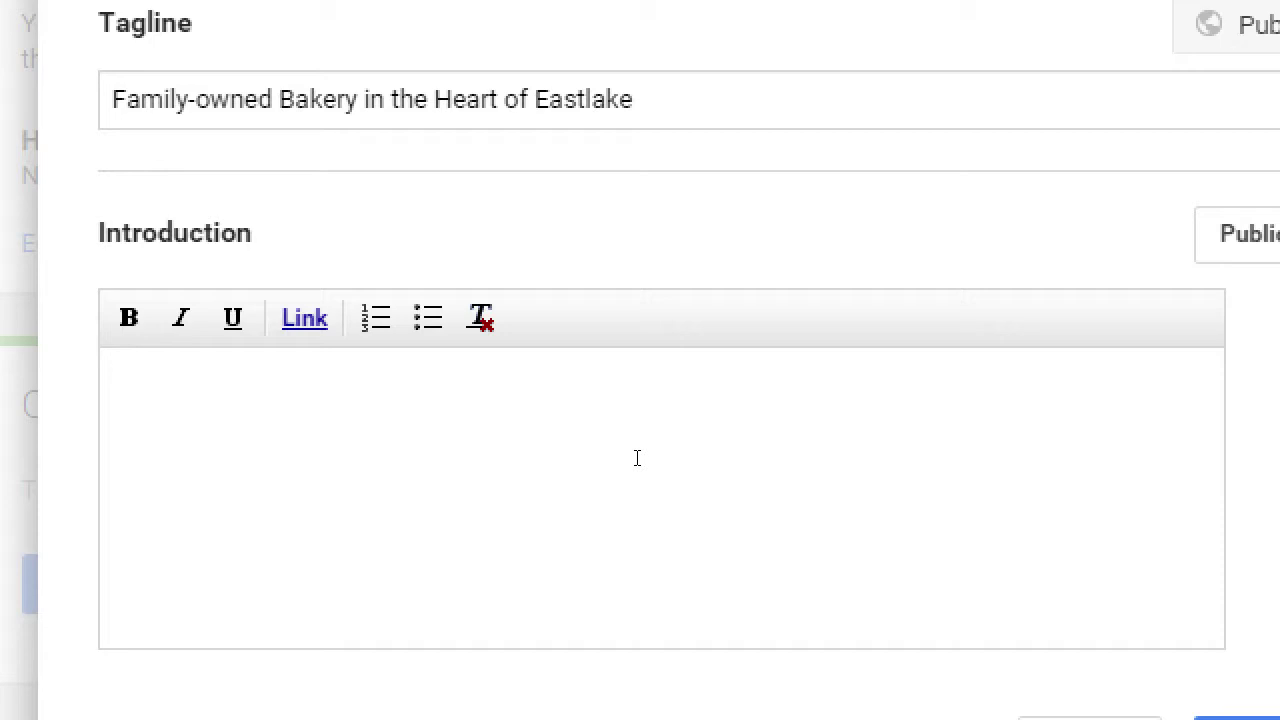
{"action": "type", "text": "Founded in 19"}
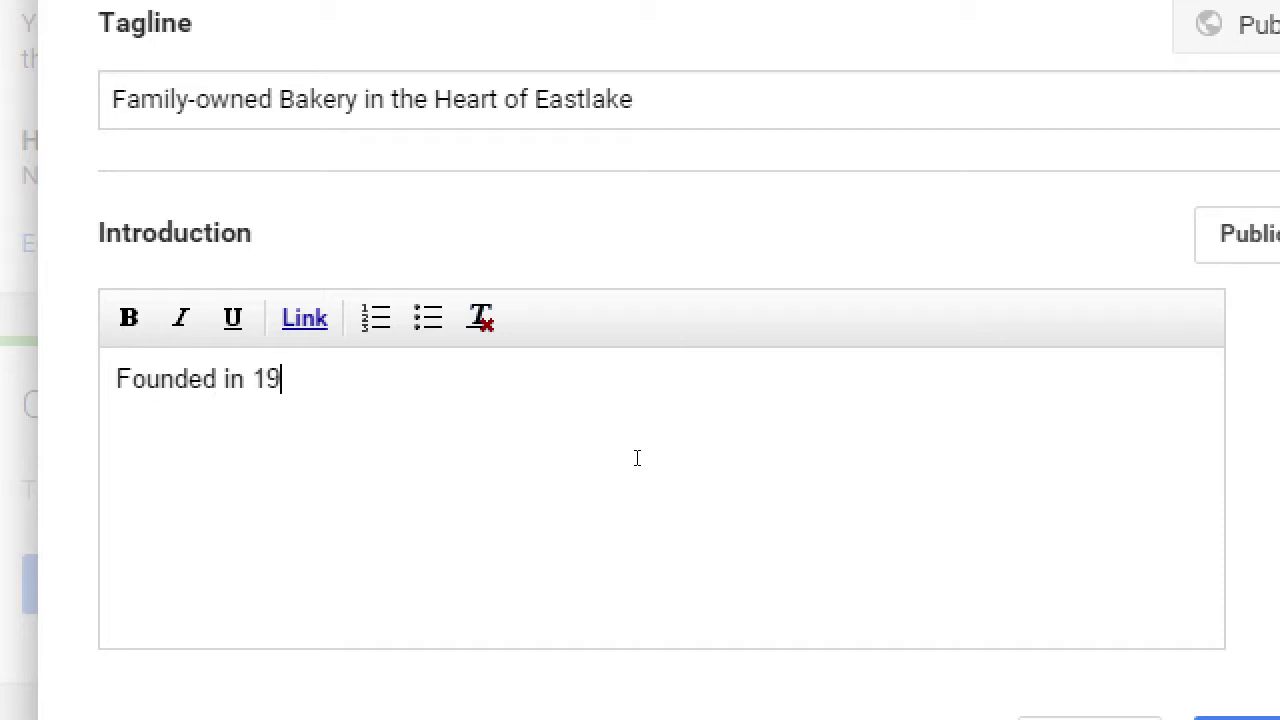
{"action": "type", "text": "91, Victor's "}
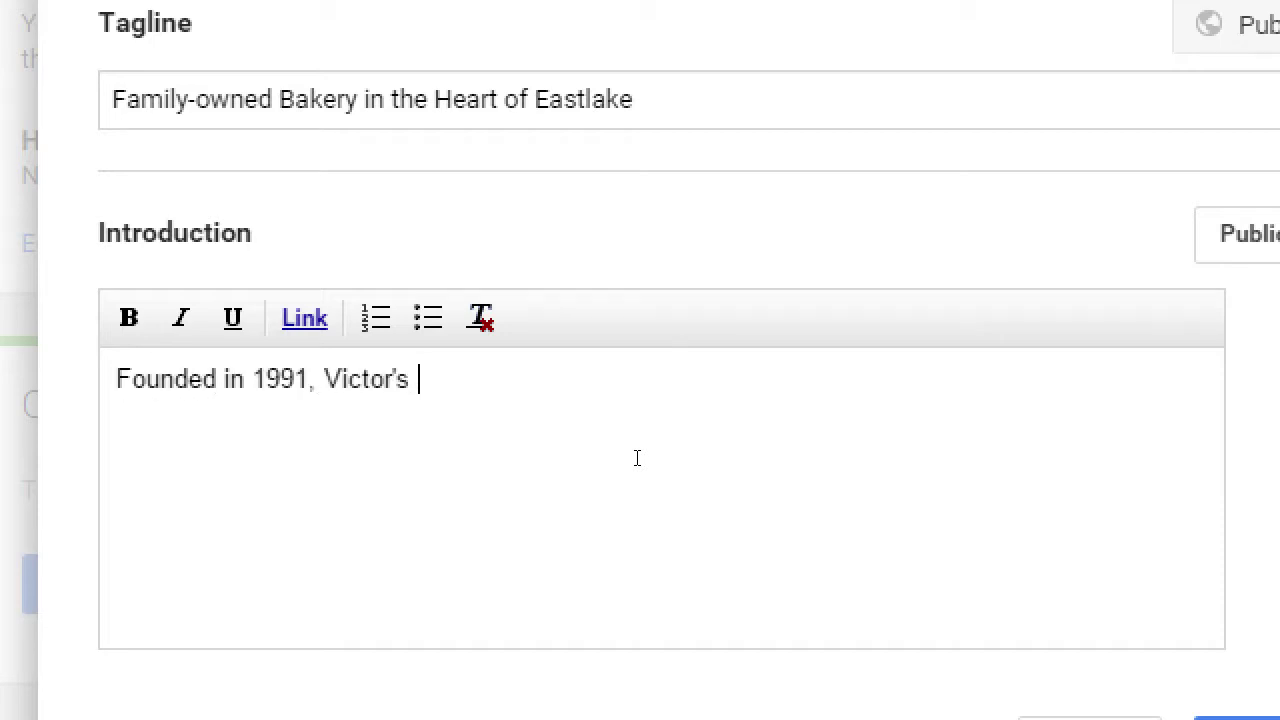
{"action": "type", "text": "Bakery is the "}
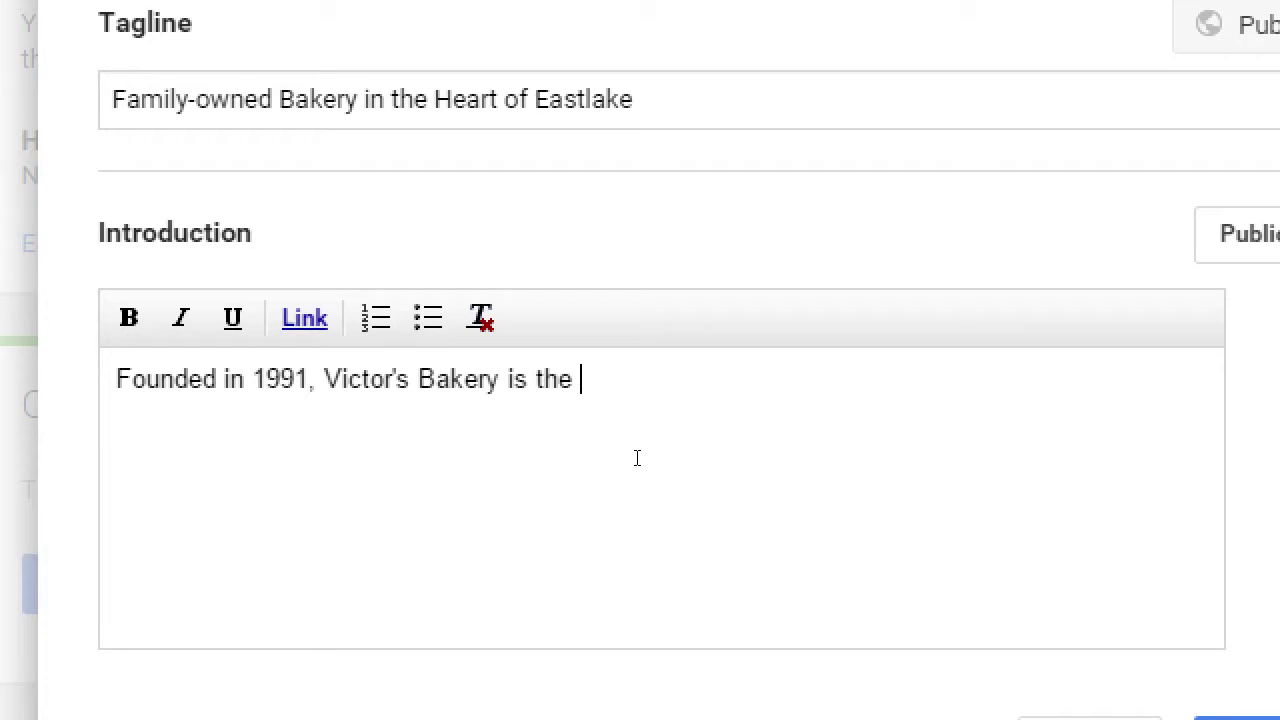
{"action": "type", "text": "premeirklajsdfklsjadfklsdjksldafsdfjak"}
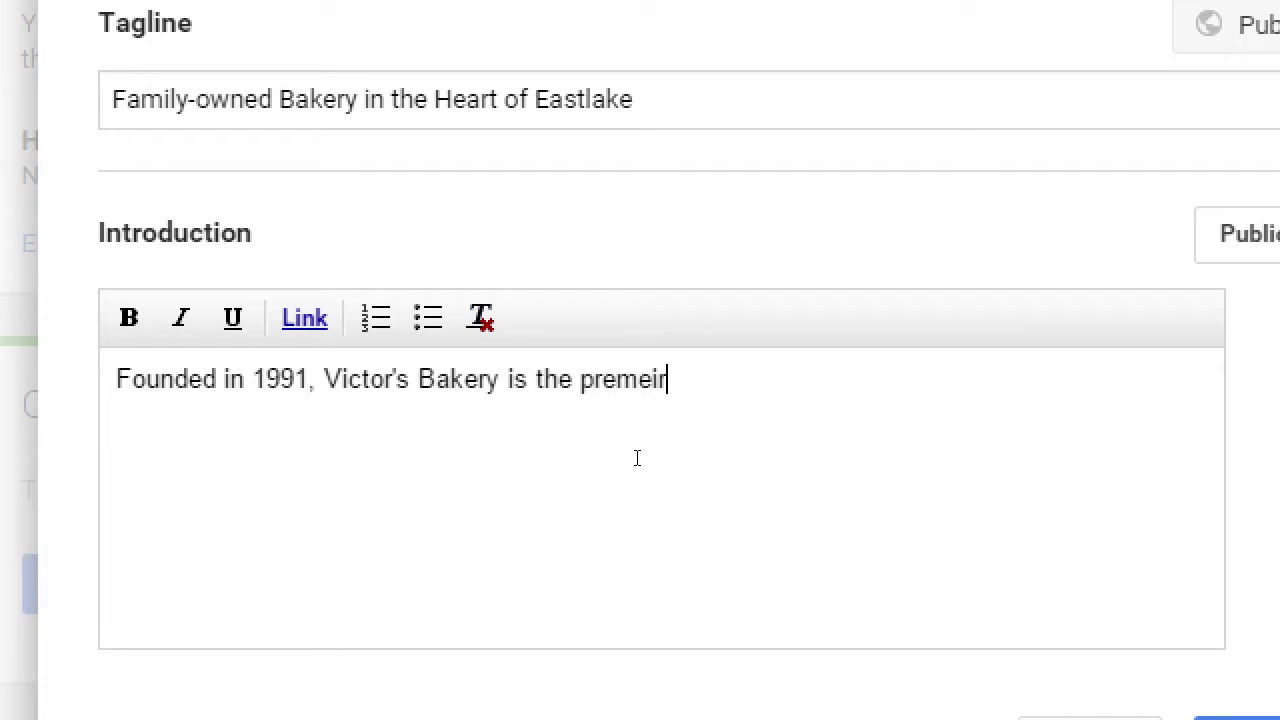
{"action": "type", "text": "lsdfjkl"}
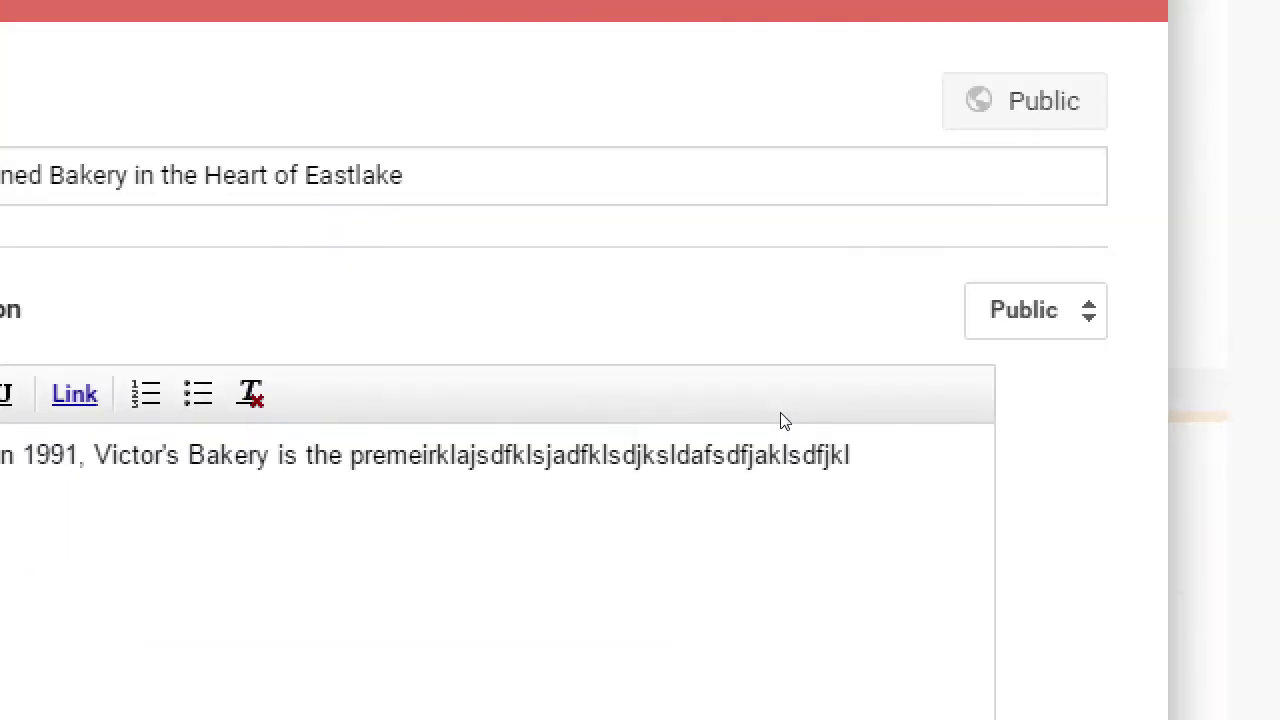
Step: Review the visibility options for the introduction, keep it Public and save the Story section
{"action": "left_click", "coordinate": [907, 362]}
{"action": "key", "text": "Up"}
{"action": "key", "text": "Up"}
{"action": "key", "text": "Up"}
{"action": "key", "text": "Up"}
{"action": "key", "text": "Up"}
{"action": "key", "text": "Up"}
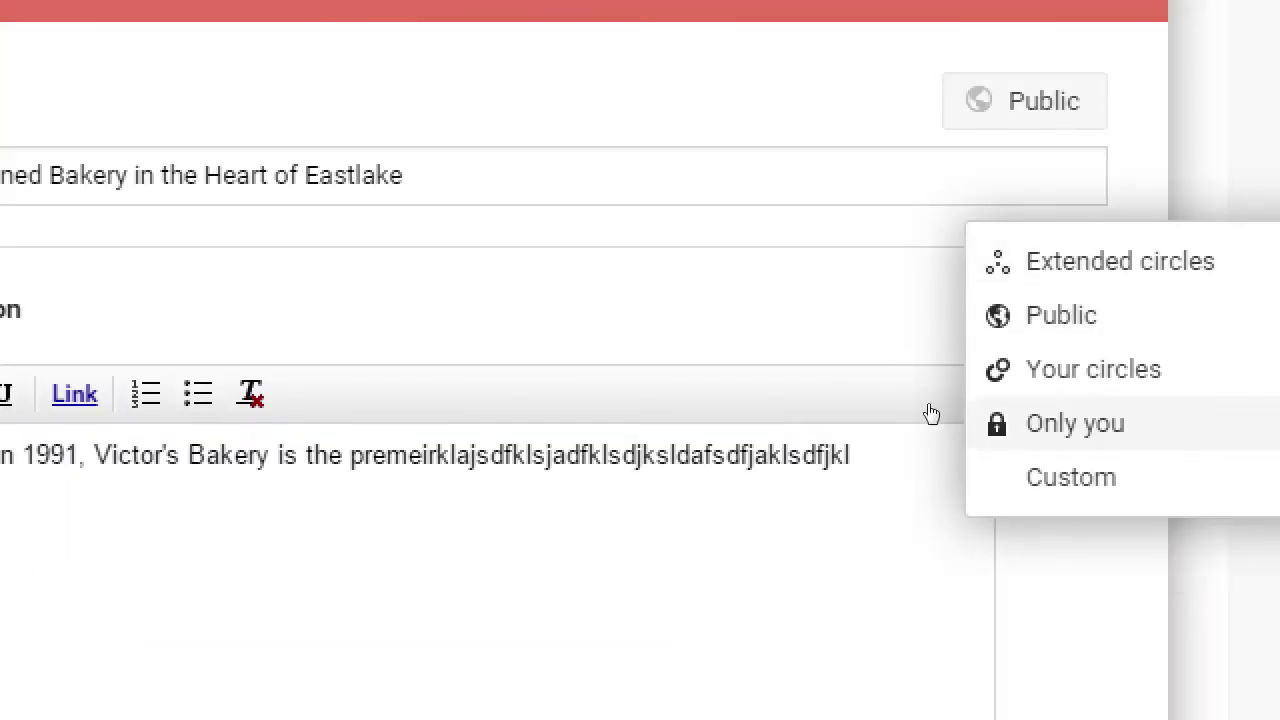
{"action": "key", "text": "Up"}
{"action": "key", "text": "Up"}
{"action": "key", "text": "Up"}
{"action": "key", "text": "Up"}
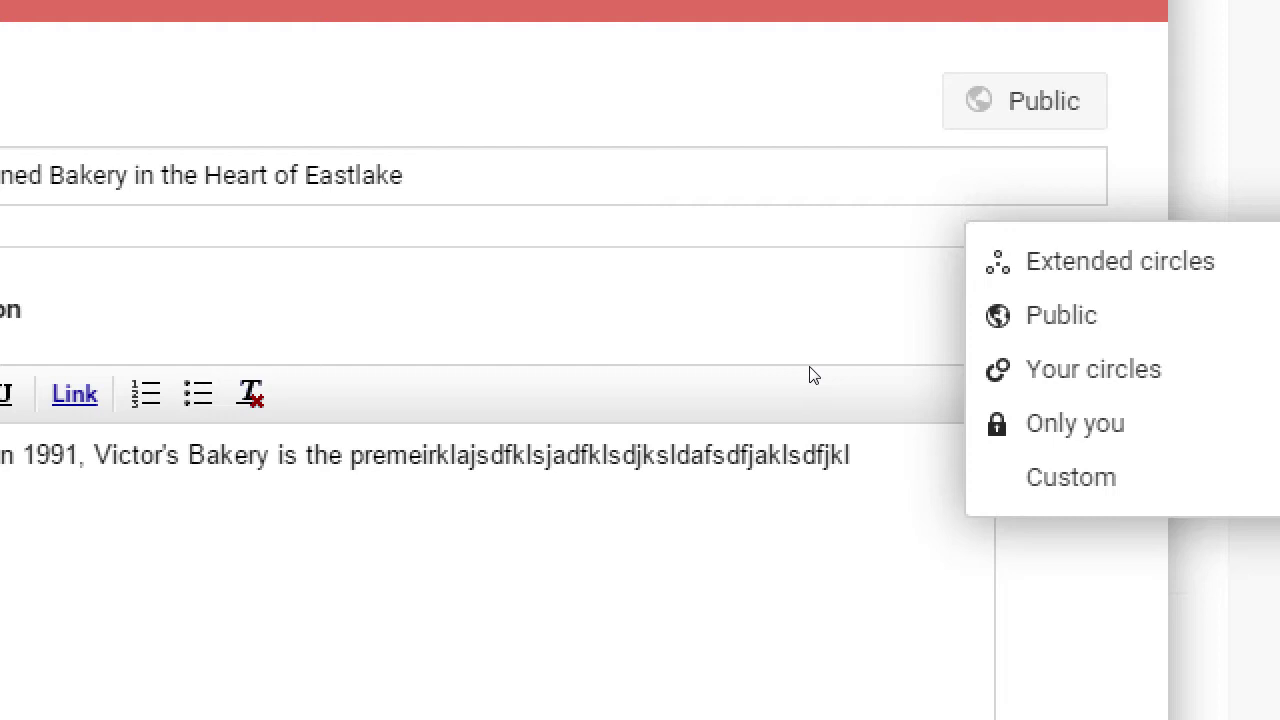
{"action": "key", "text": "Up"}
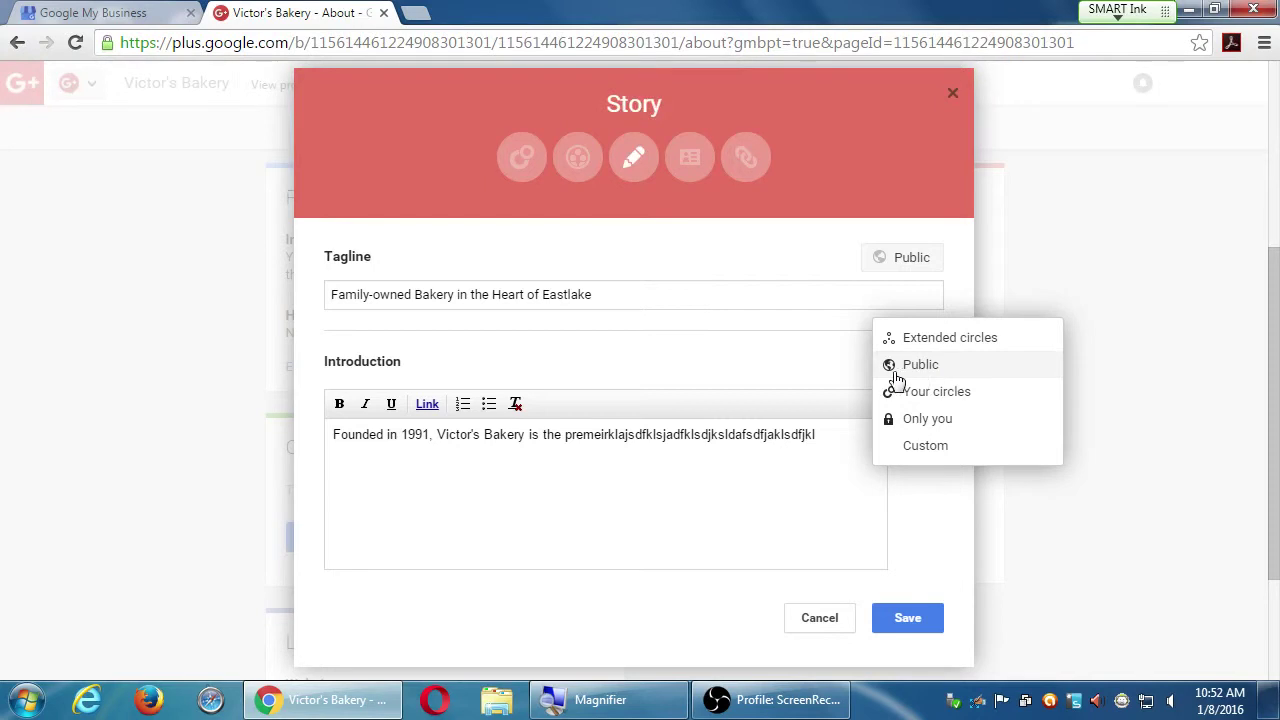
{"action": "left_click", "coordinate": [1005, 330]}
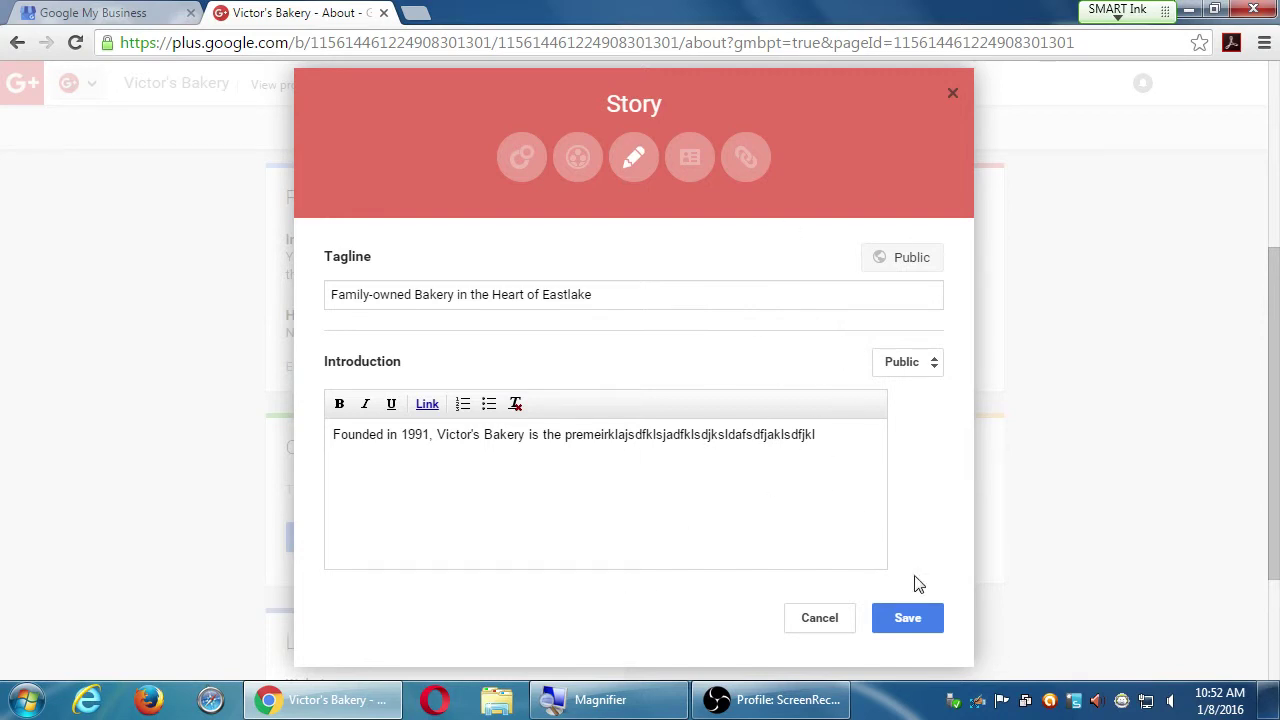
{"action": "left_click", "coordinate": [912, 619]}
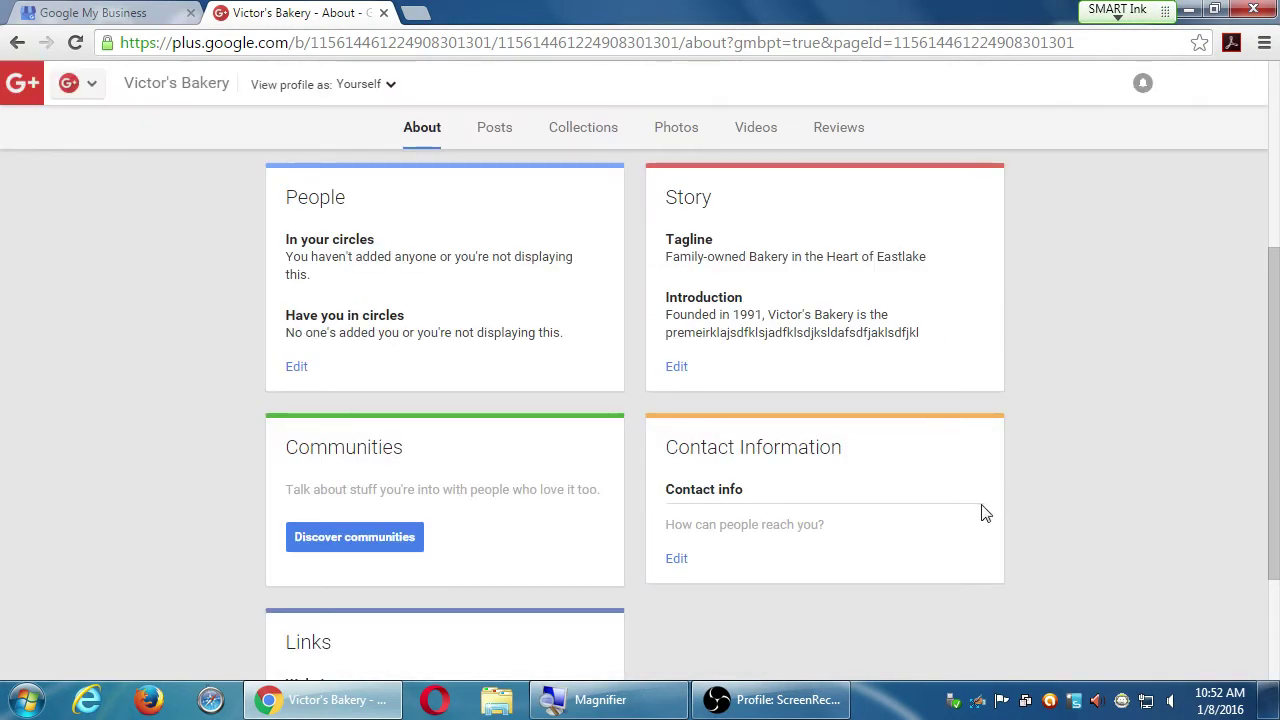
Step: Open the Contact Information section for editing and show the available contact types
{"action": "left_click_drag", "start_coordinate": [700, 447], "coordinate": [763, 447]}
{"action": "left_click", "coordinate": [778, 450]}
{"action": "left_click", "coordinate": [772, 447]}
{"action": "left_click", "coordinate": [677, 560]}
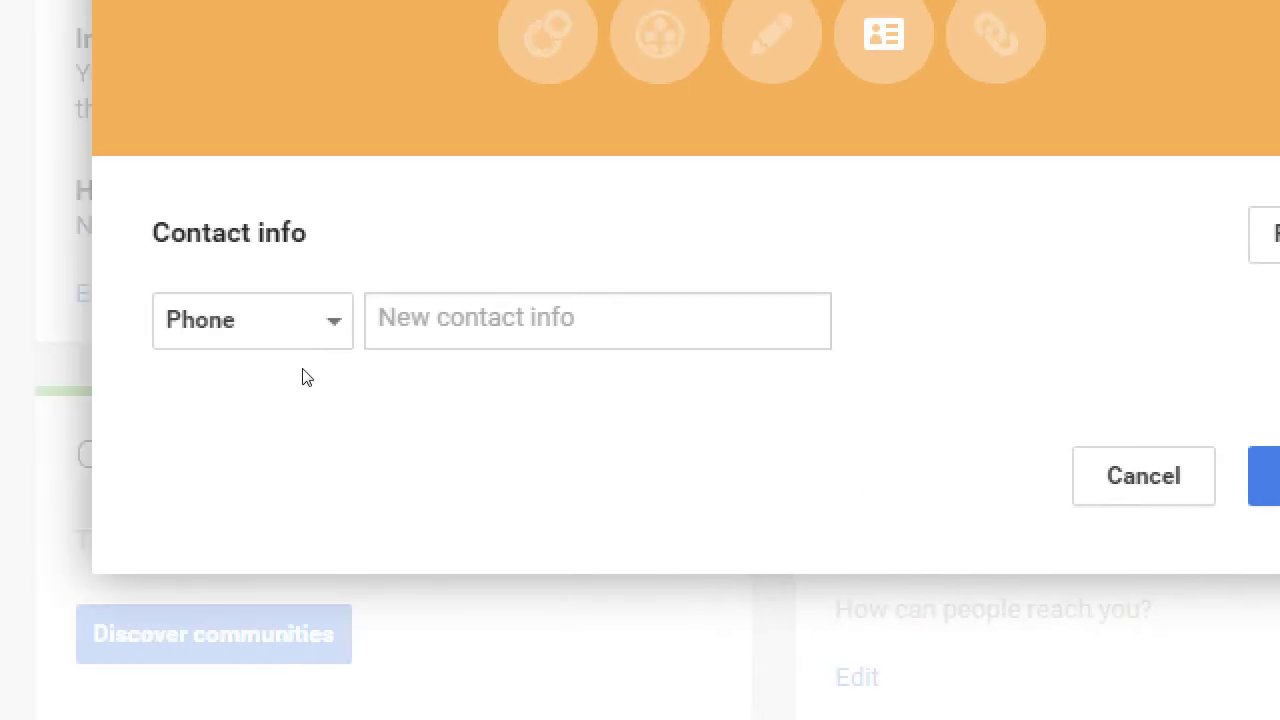
{"action": "left_click", "coordinate": [413, 380]}
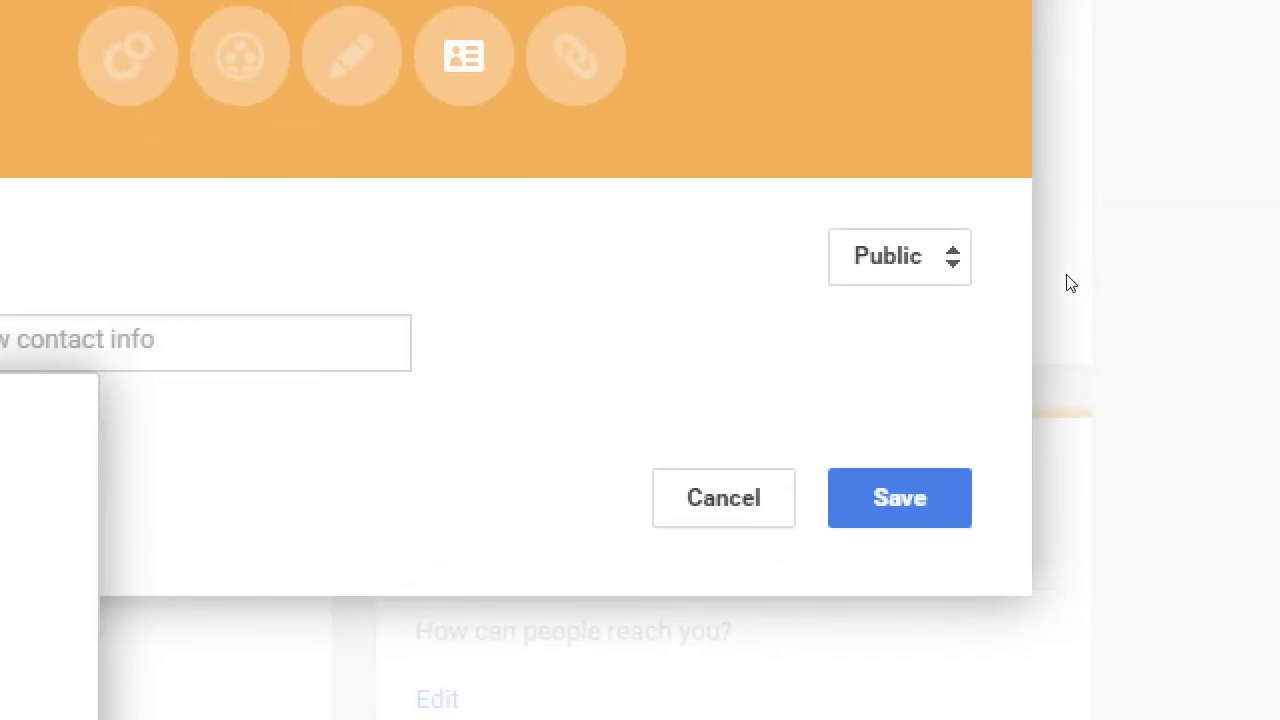
Step: Set the visibility of the contact info to Your circles
{"action": "left_click", "coordinate": [923, 377]}
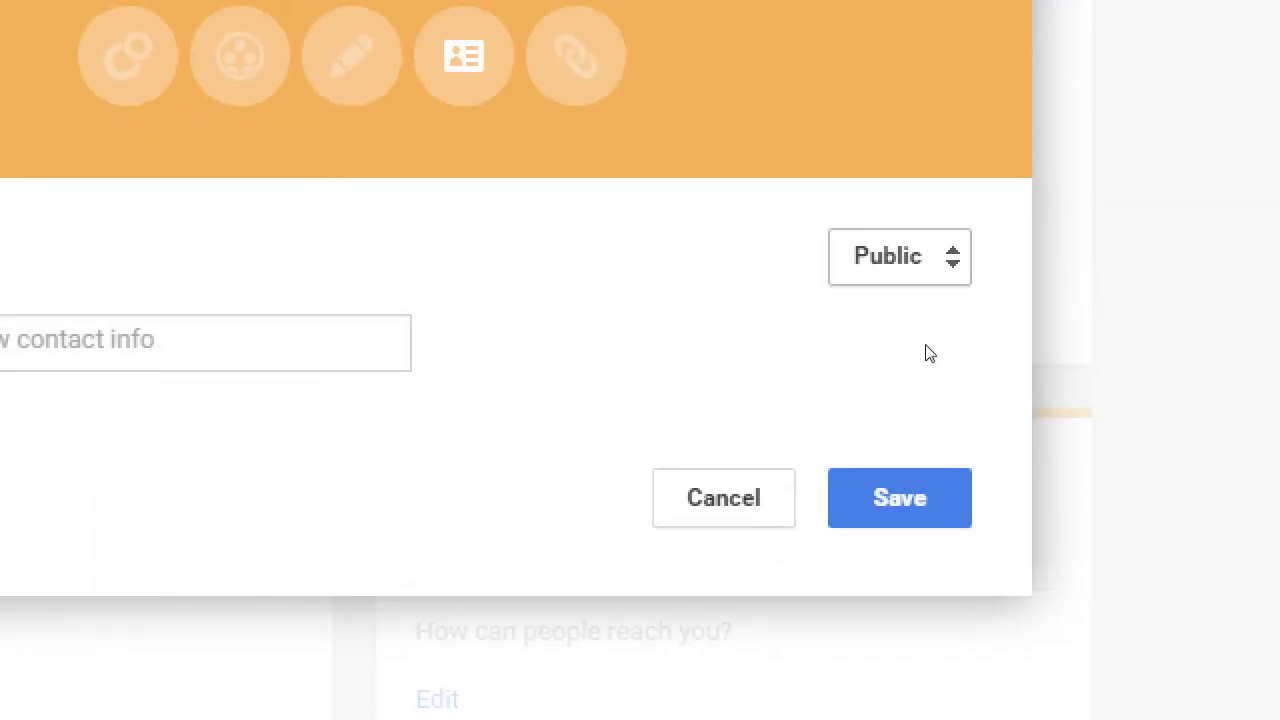
{"action": "key", "text": "space"}
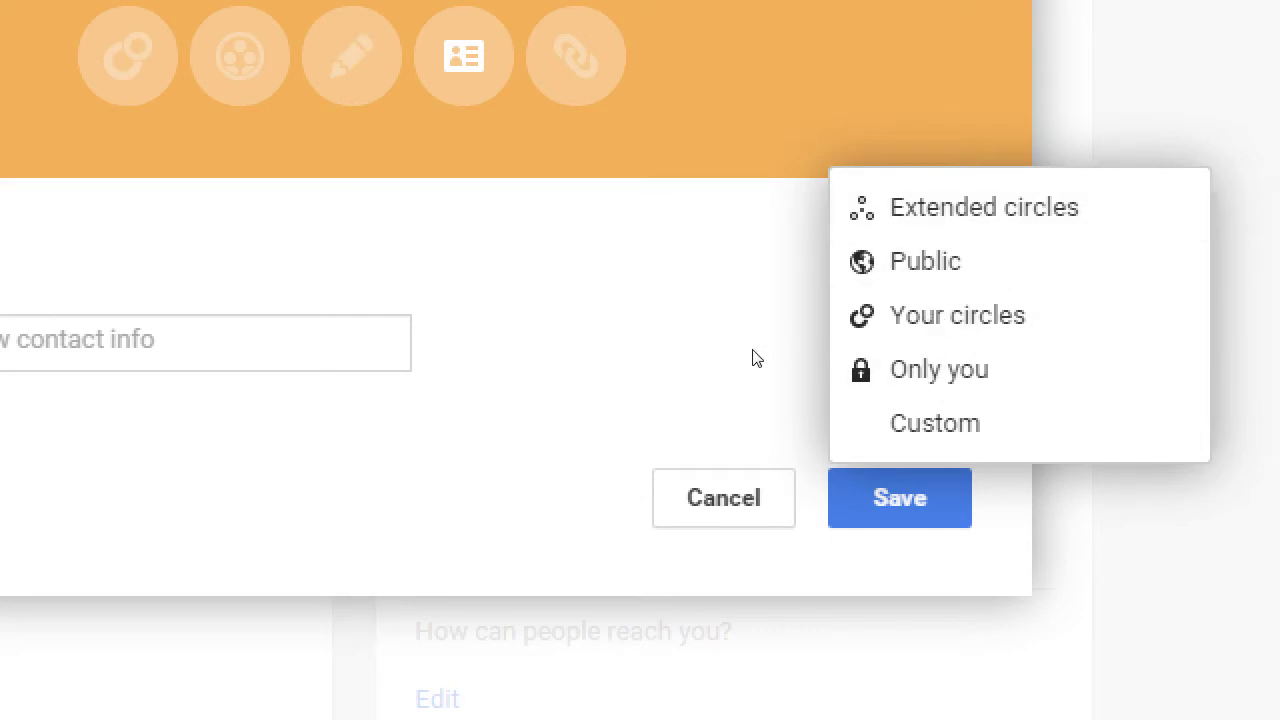
{"action": "key", "text": "Return"}
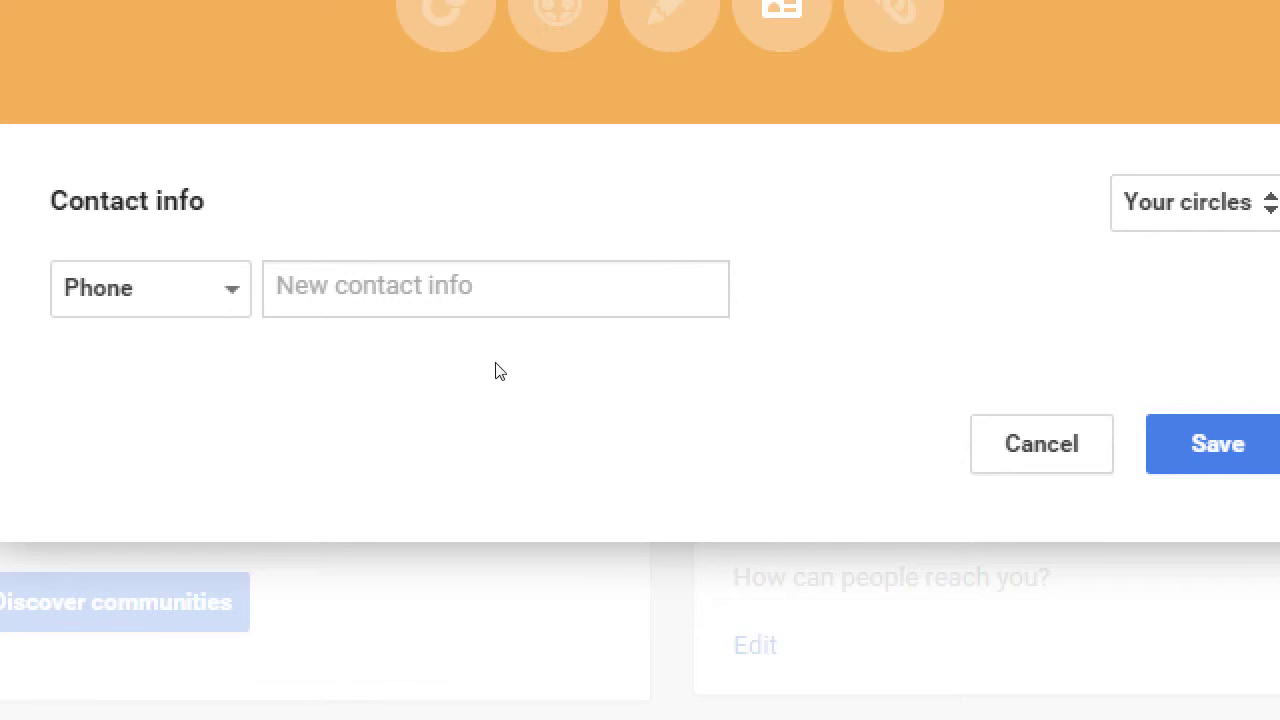
Step: Try Address as the contact type and review the visibility options, keeping Your circles
{"action": "key", "text": "shift+Tab"}
{"action": "key", "text": "space"}
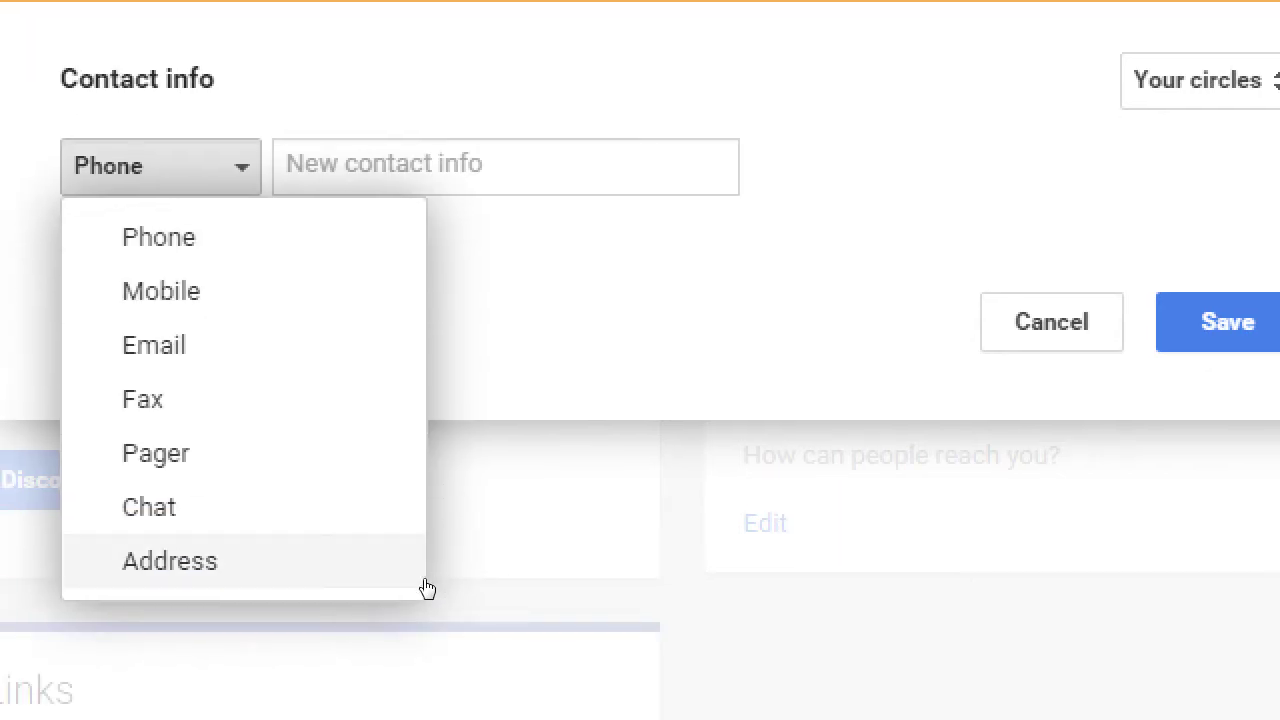
{"action": "left_click", "coordinate": [410, 702]}
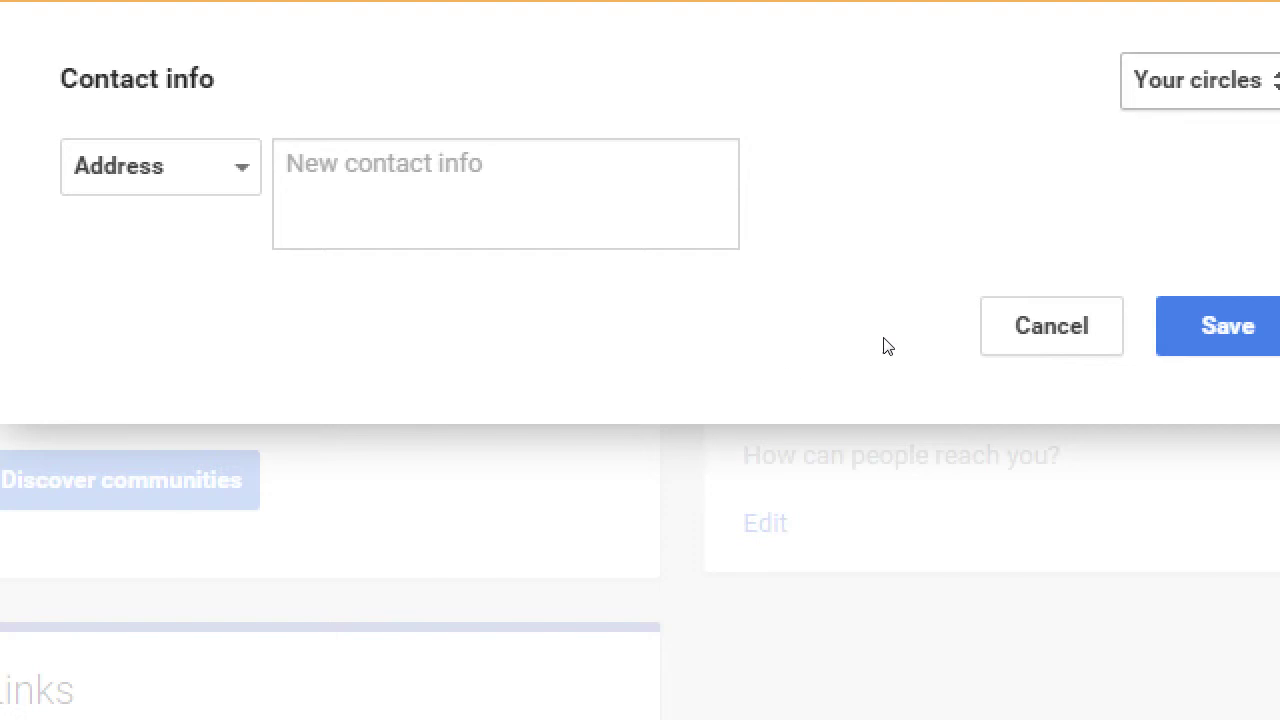
{"action": "key", "text": "space"}
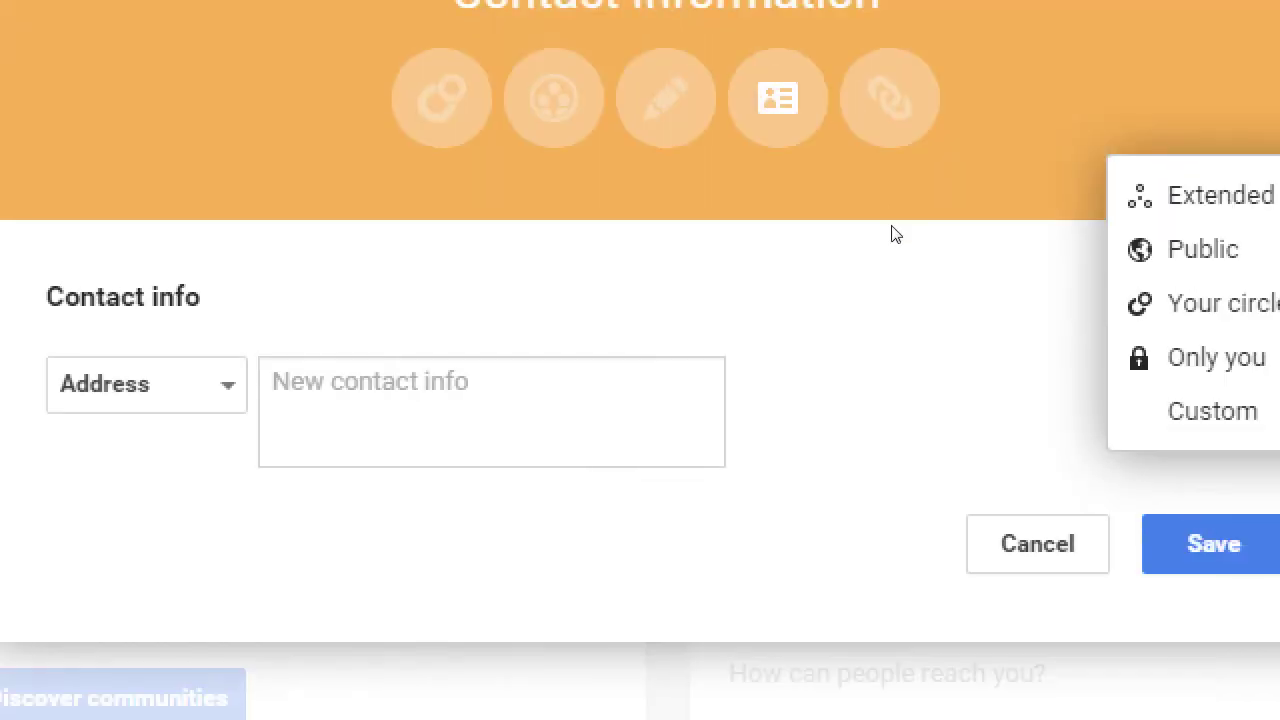
{"action": "key", "text": "Up"}
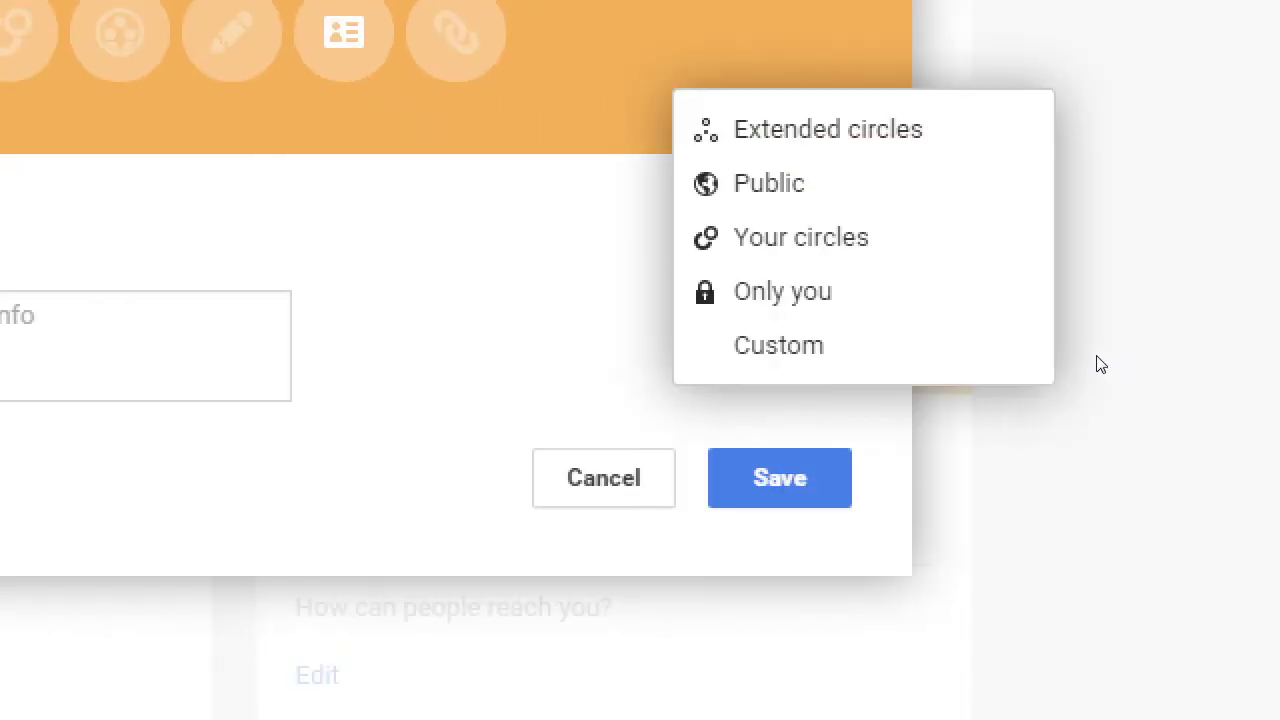
{"action": "key", "text": "Down"}
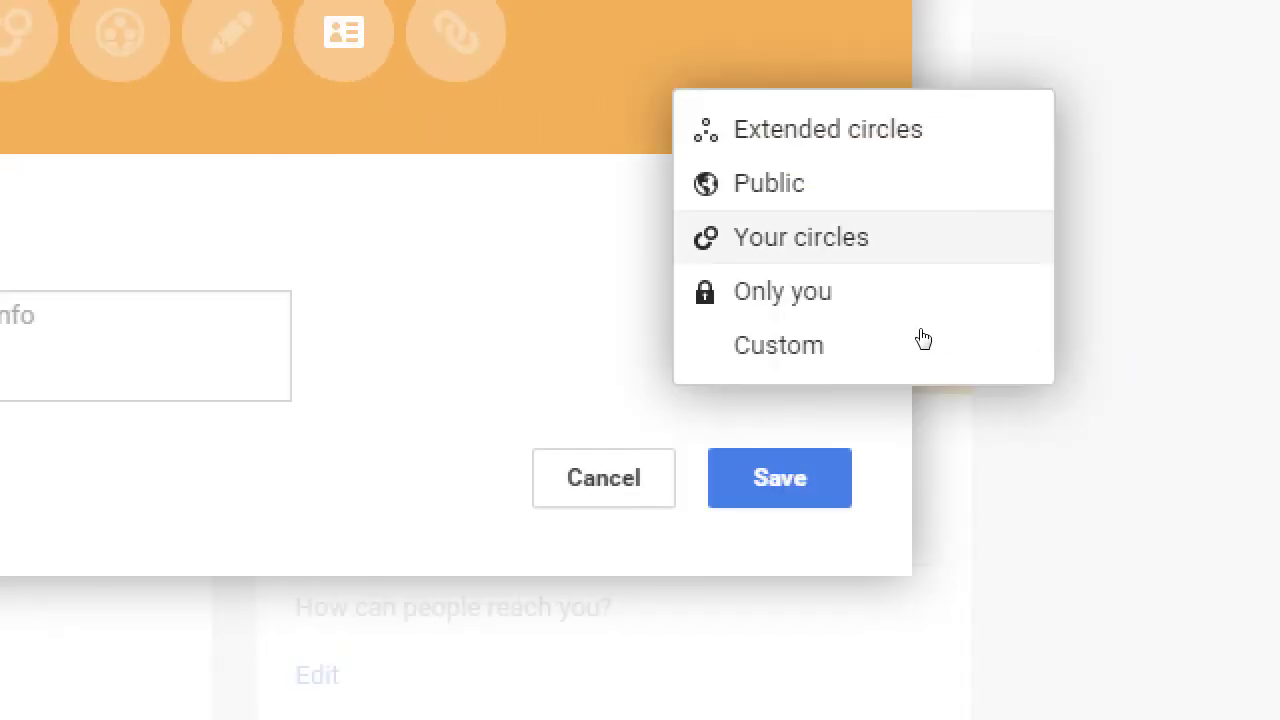
{"action": "key", "text": "Return"}
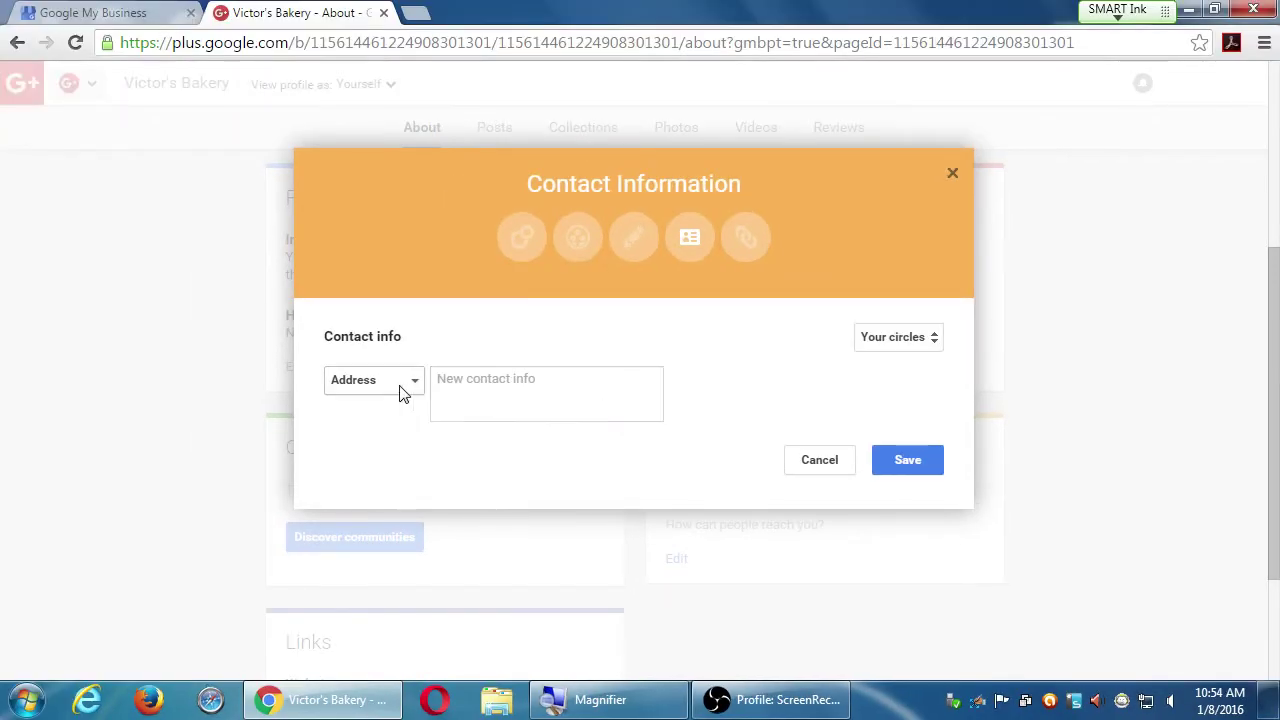
Step: Set the contact type to Phone and enter the bakery's phone number
{"action": "left_click", "coordinate": [163, 280]}
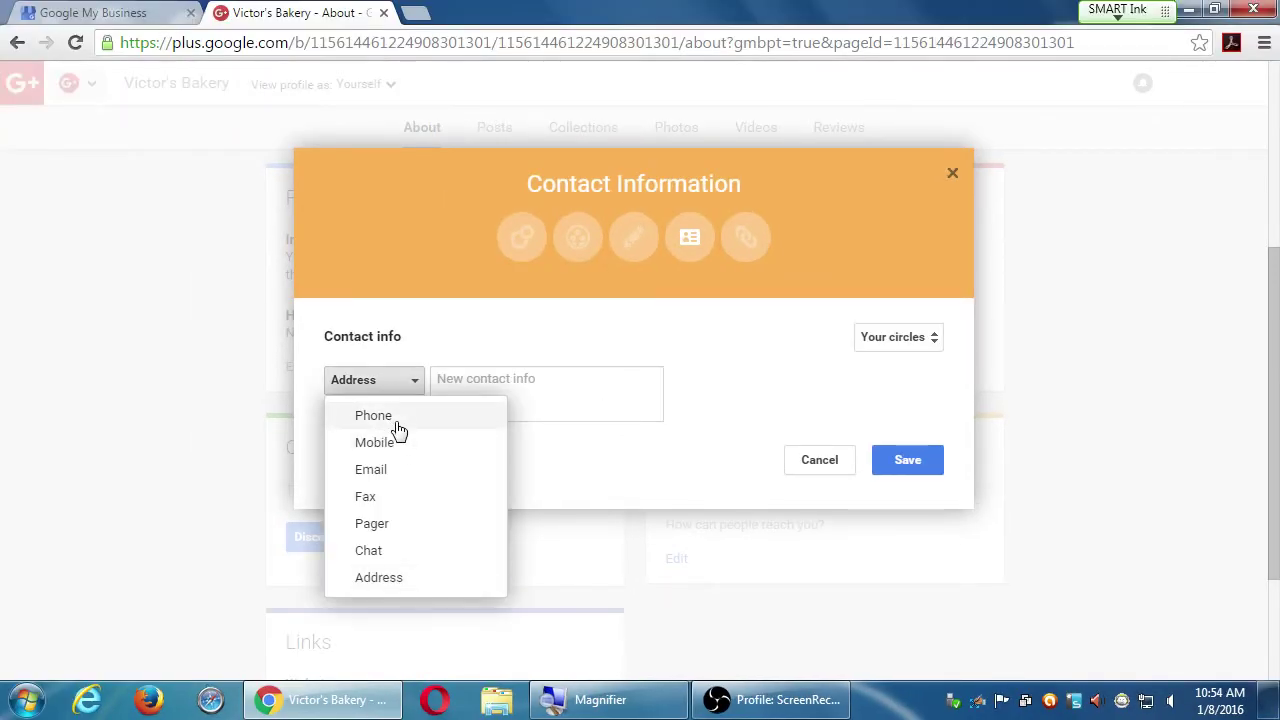
{"action": "left_click", "coordinate": [398, 426]}
{"action": "left_click", "coordinate": [480, 382]}
{"action": "type", "text": "6"}
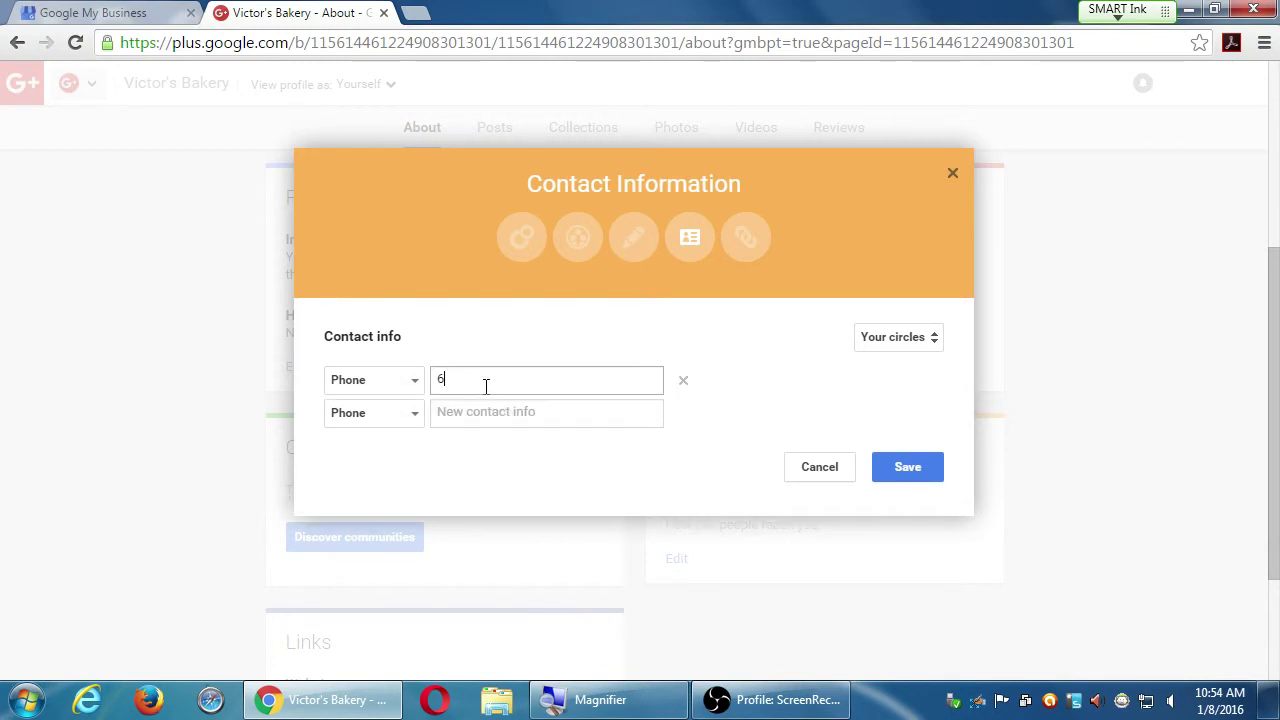
{"action": "type", "text": "19-123-1234"}
Step: Add an Address entry with the bakery's street, city, state and postal code, and save the contact information
{"action": "left_click", "coordinate": [406, 418]}
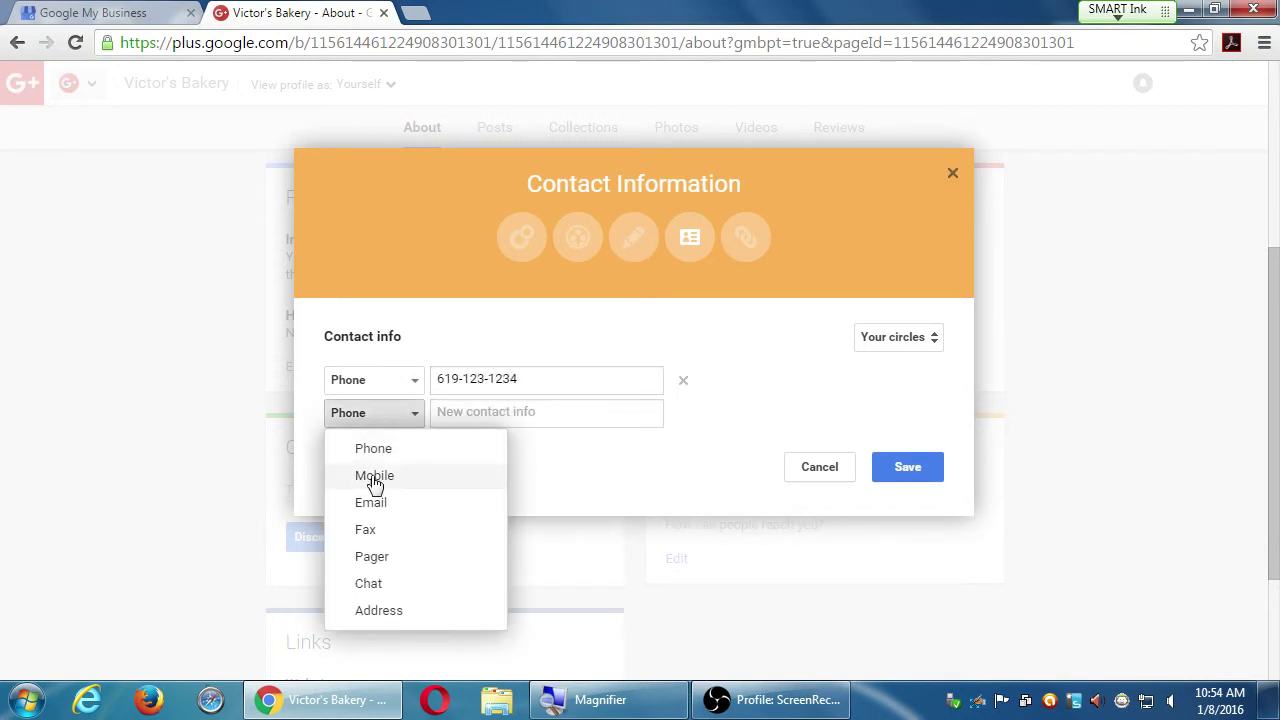
{"action": "left_click", "coordinate": [381, 611]}
{"action": "left_click", "coordinate": [499, 439]}
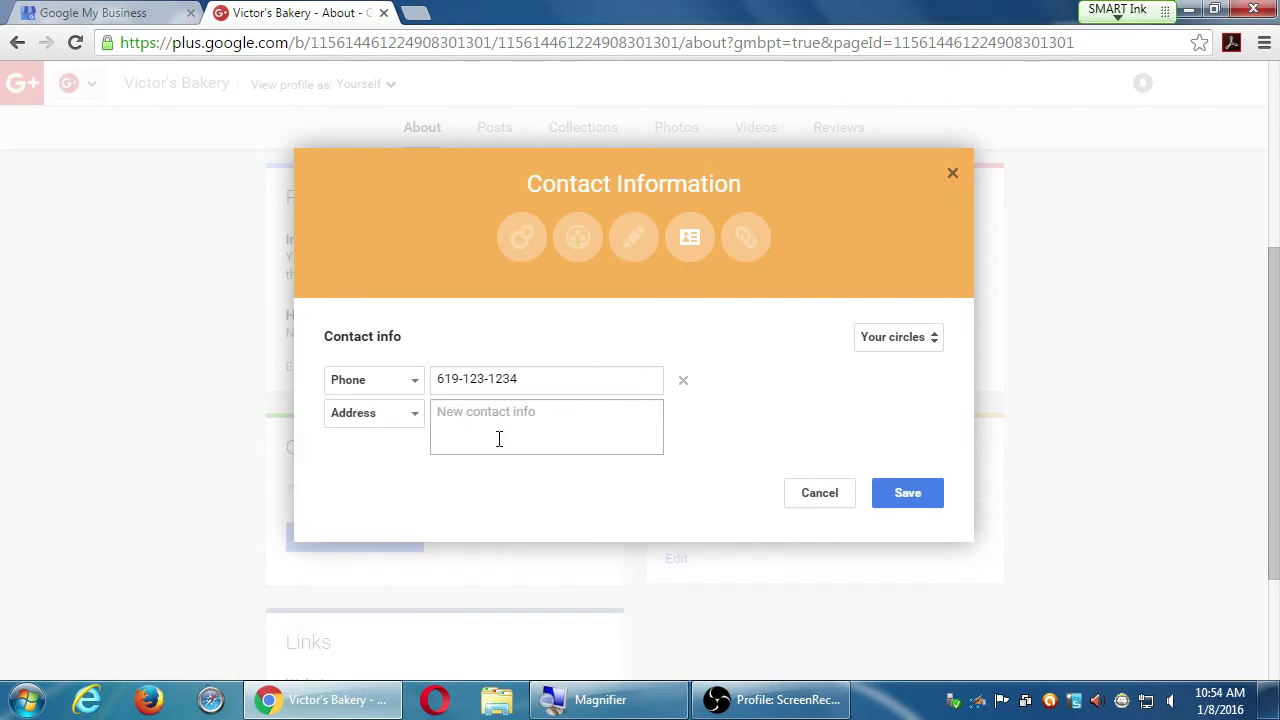
{"action": "type", "text": "132 F"}
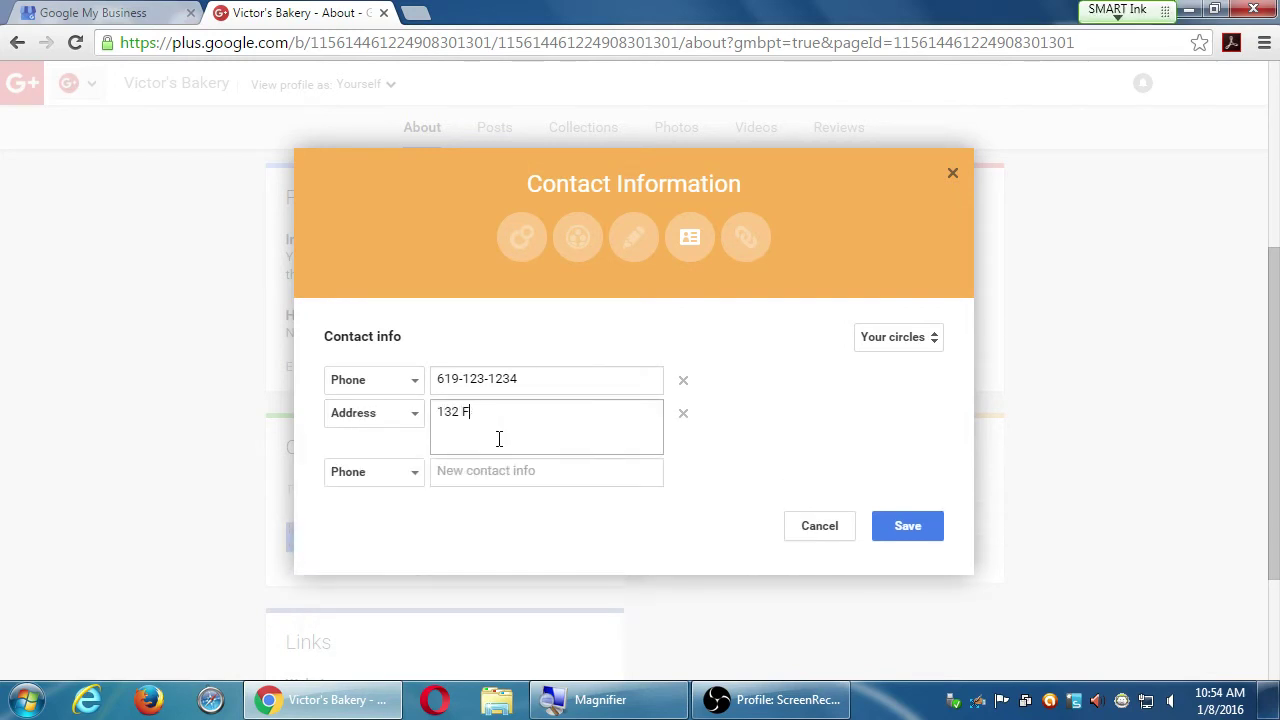
{"action": "key", "text": "BackSpace"}
{"action": "key", "text": "BackSpace"}
{"action": "key", "text": "BackSpace"}
{"action": "key", "text": "BackSpace"}
{"action": "type", "text": "23 F"}
{"action": "type", "text": "ake ST "}
{"action": "type", "text": "San Diego CA"}
{"action": "type", "text": " 91914"}
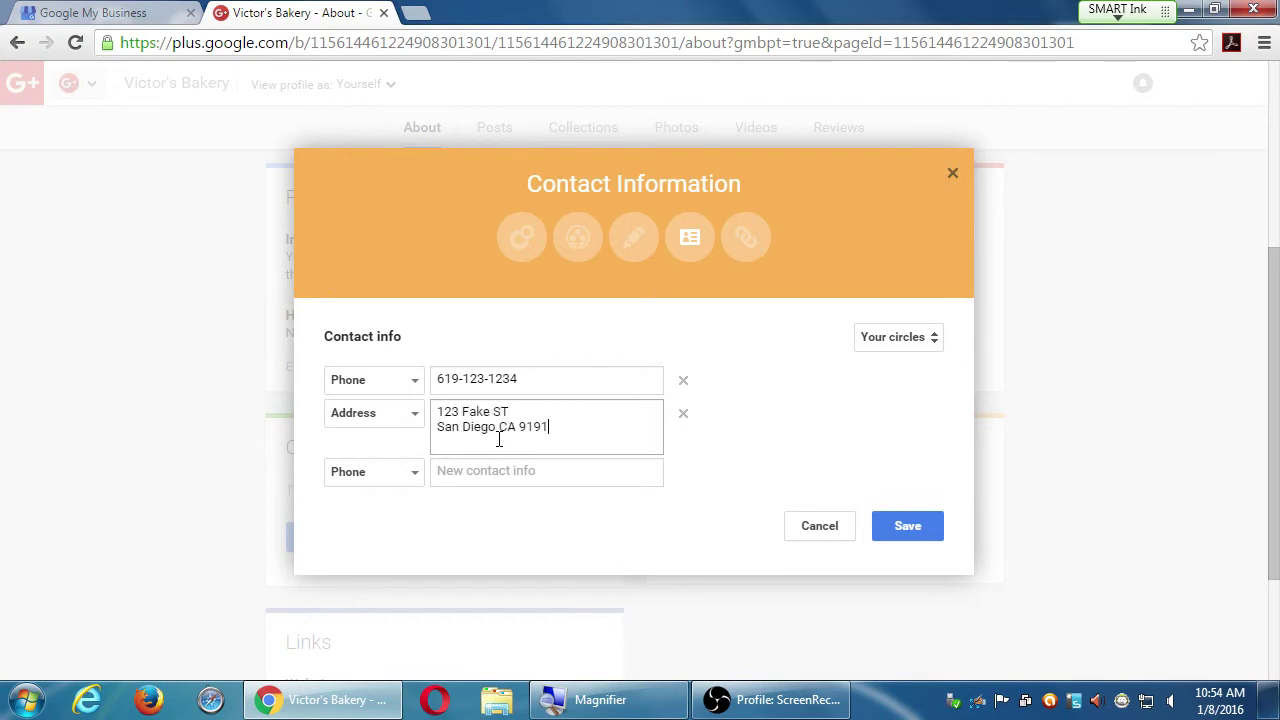
{"action": "left_click", "coordinate": [905, 530]}
Step: Open the Links section of the About page for editing and check the website address
{"action": "scroll", "coordinate": [975, 490], "scroll_direction": "down", "scroll_amount": 2}
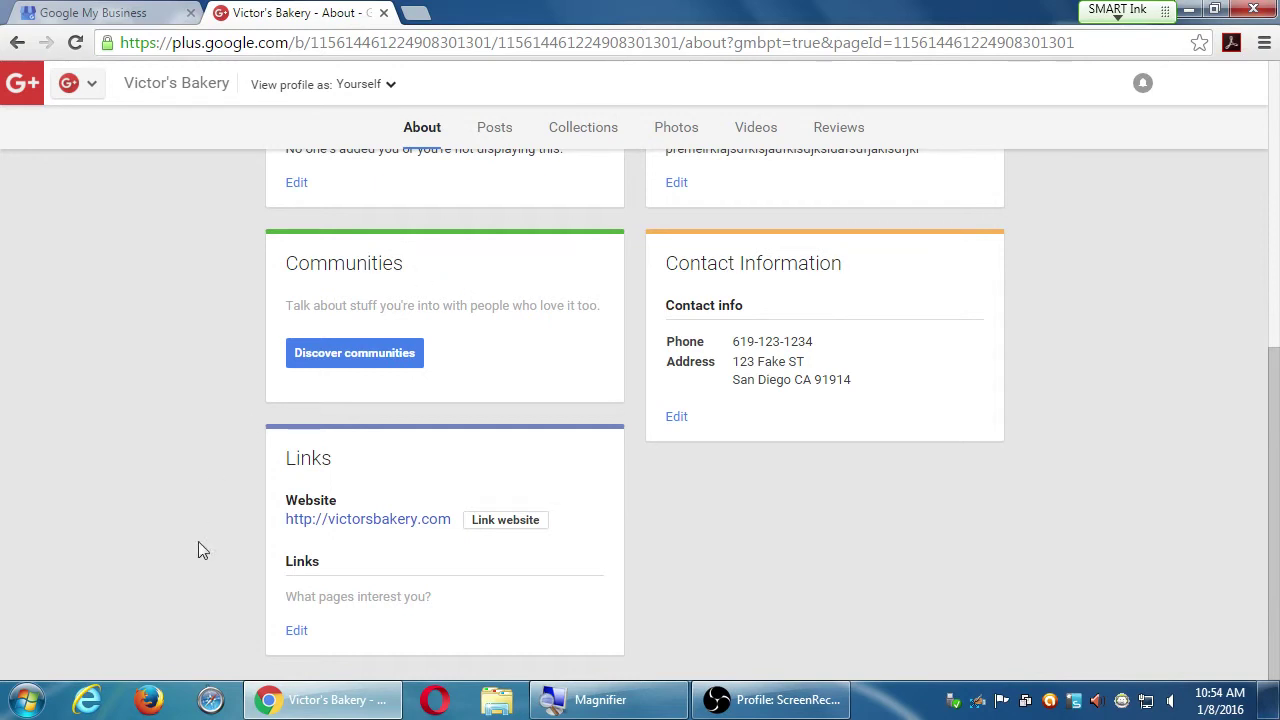
{"action": "left_click", "coordinate": [298, 632]}
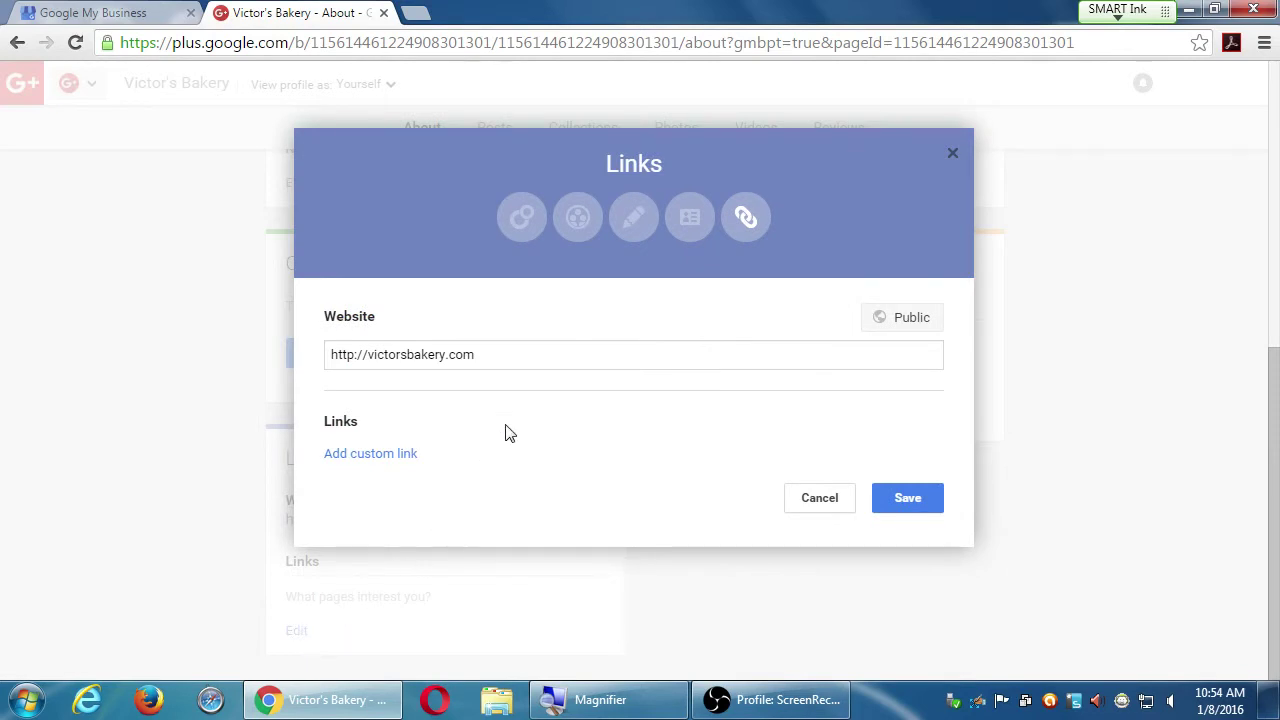
{"action": "left_click_drag", "start_coordinate": [517, 360], "coordinate": [331, 351]}
{"action": "left_click", "coordinate": [580, 336]}
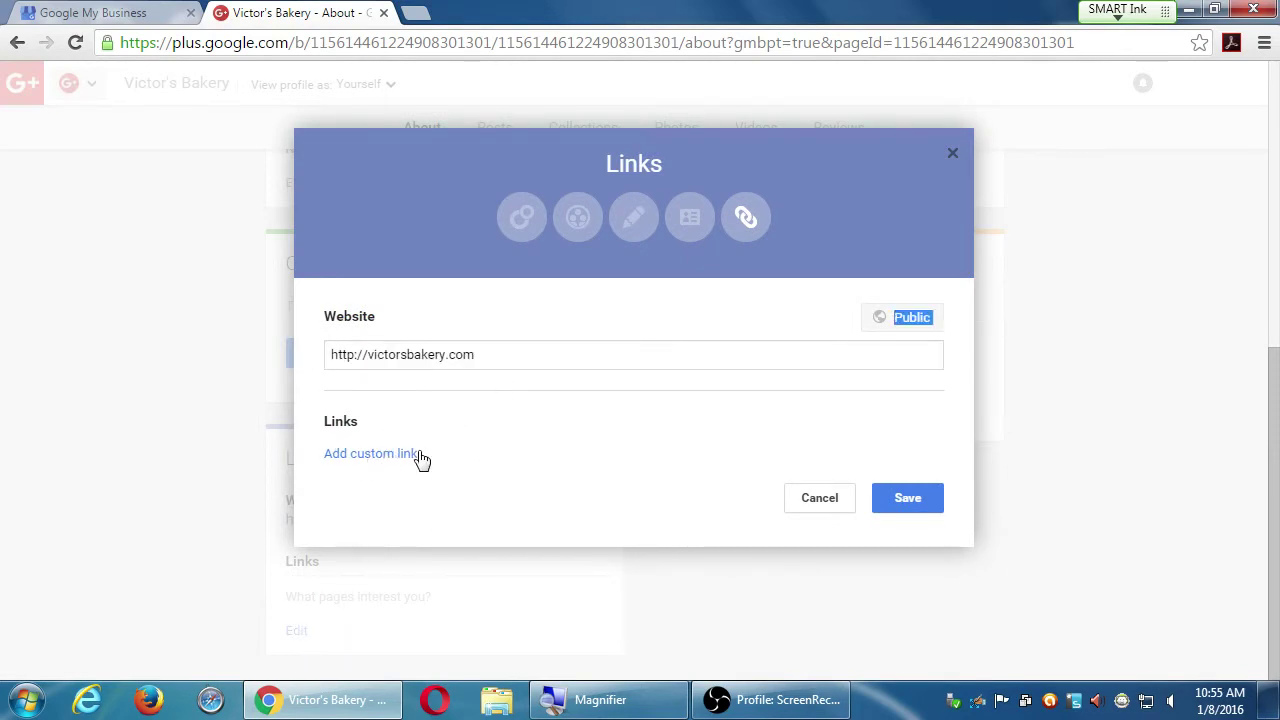
{"action": "left_click", "coordinate": [370, 456]}
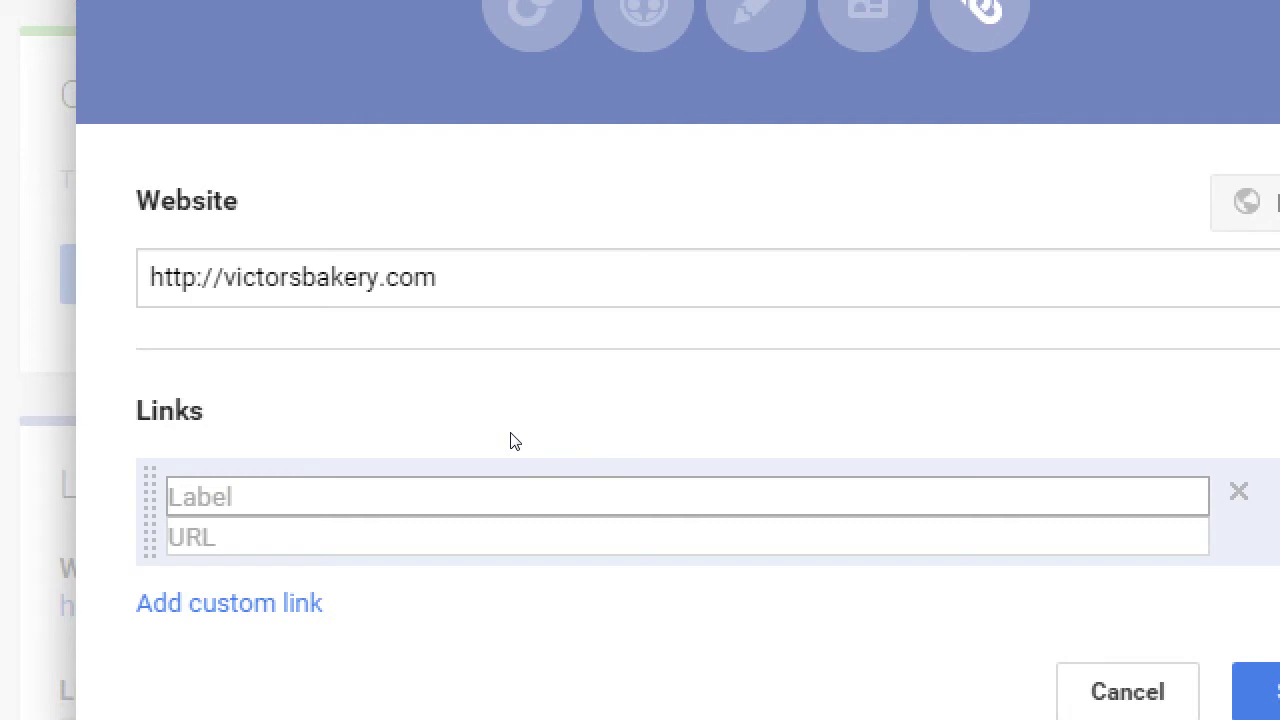
{"action": "type", "text": "Facebook"}
{"action": "key", "text": "Tab"}
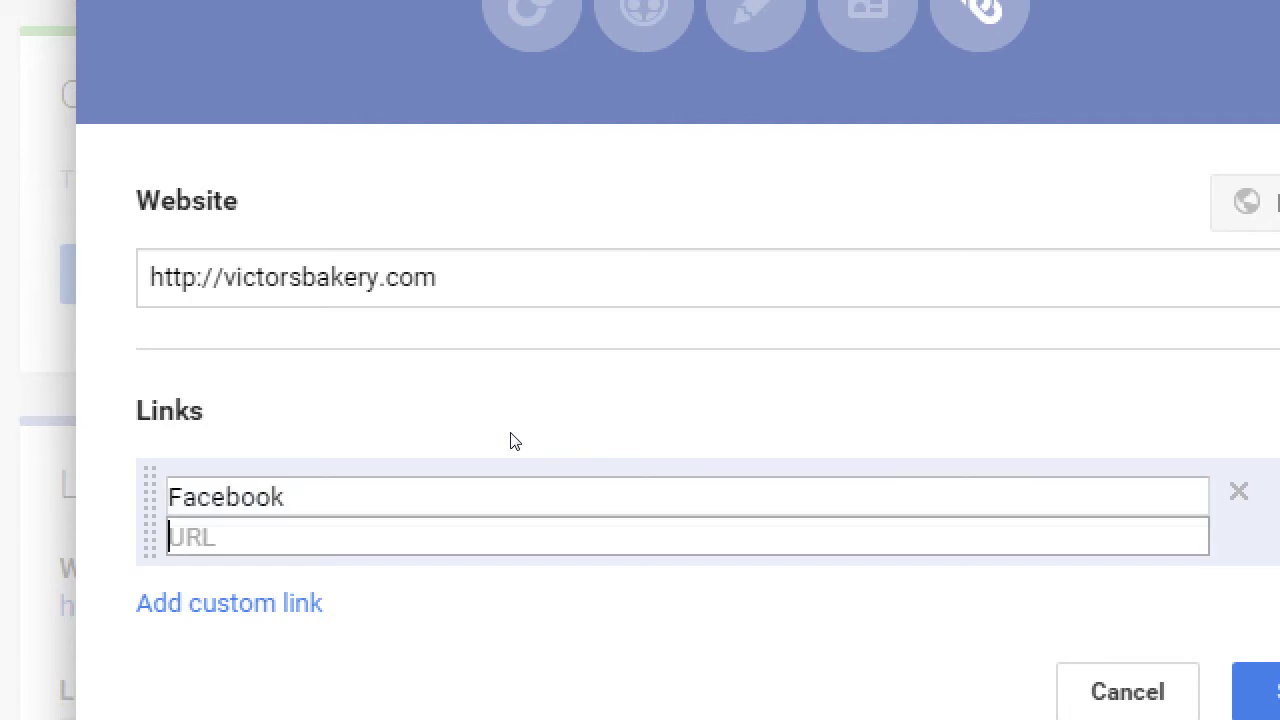
{"action": "type", "text": "http:"}
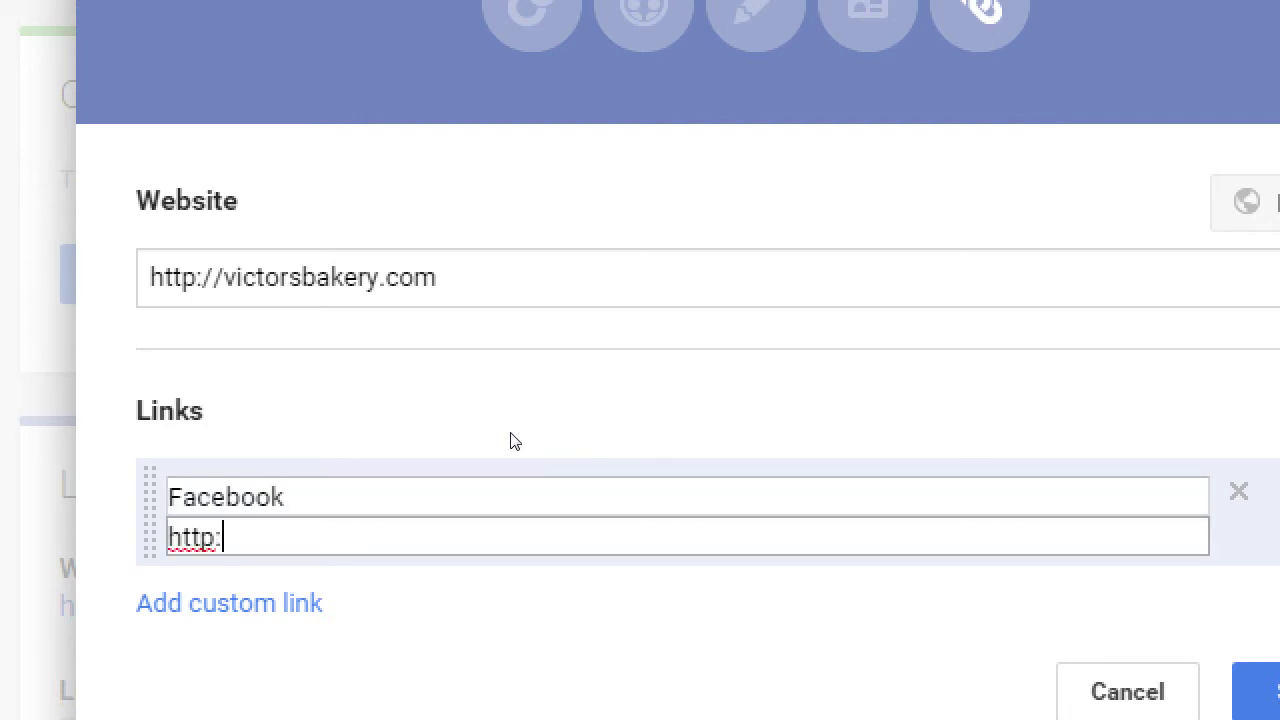
{"action": "type", "text": "//facebook"}
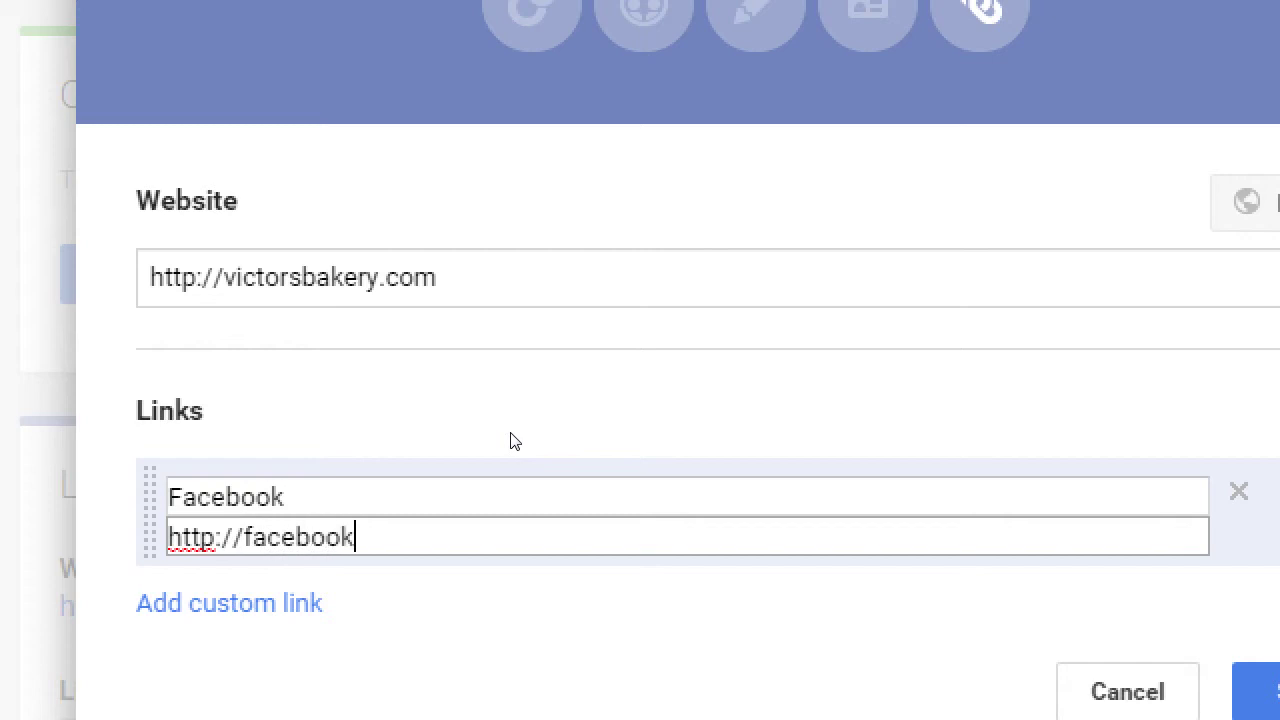
{"action": "type", "text": ".com/victorsbakery"}
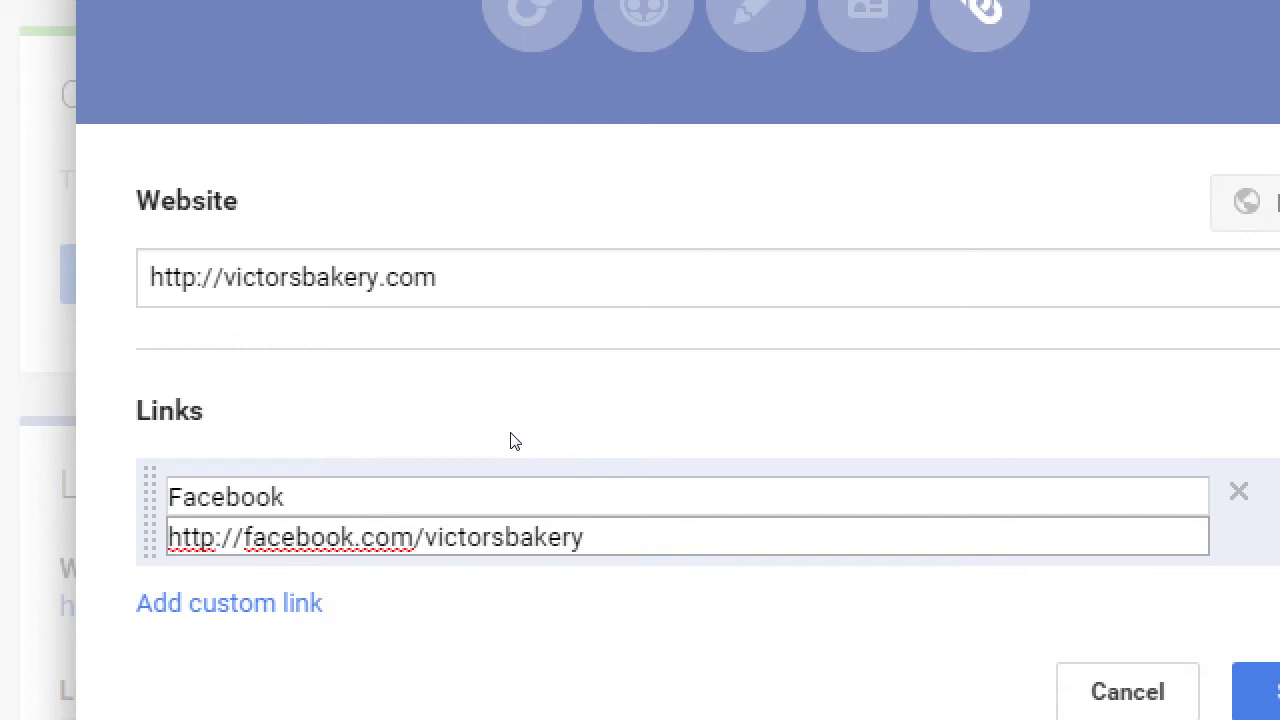
Step: Clear the custom link's URL and replace its label with Exclusive Google+ Content
{"action": "double_click", "coordinate": [566, 494]}
{"action": "left_click_drag", "start_coordinate": [584, 537], "coordinate": [31, 515]}
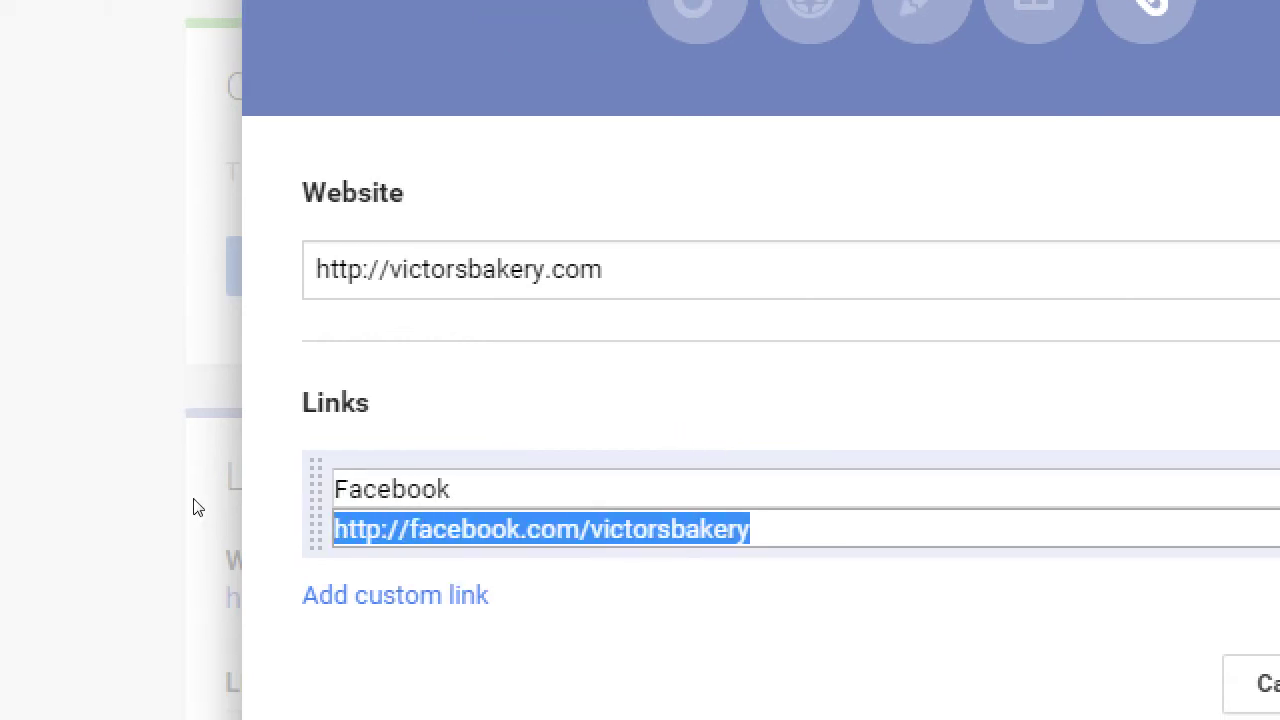
{"action": "key", "text": "BackSpace"}
{"action": "left_click", "coordinate": [394, 474]}
{"action": "double_click", "coordinate": [396, 472]}
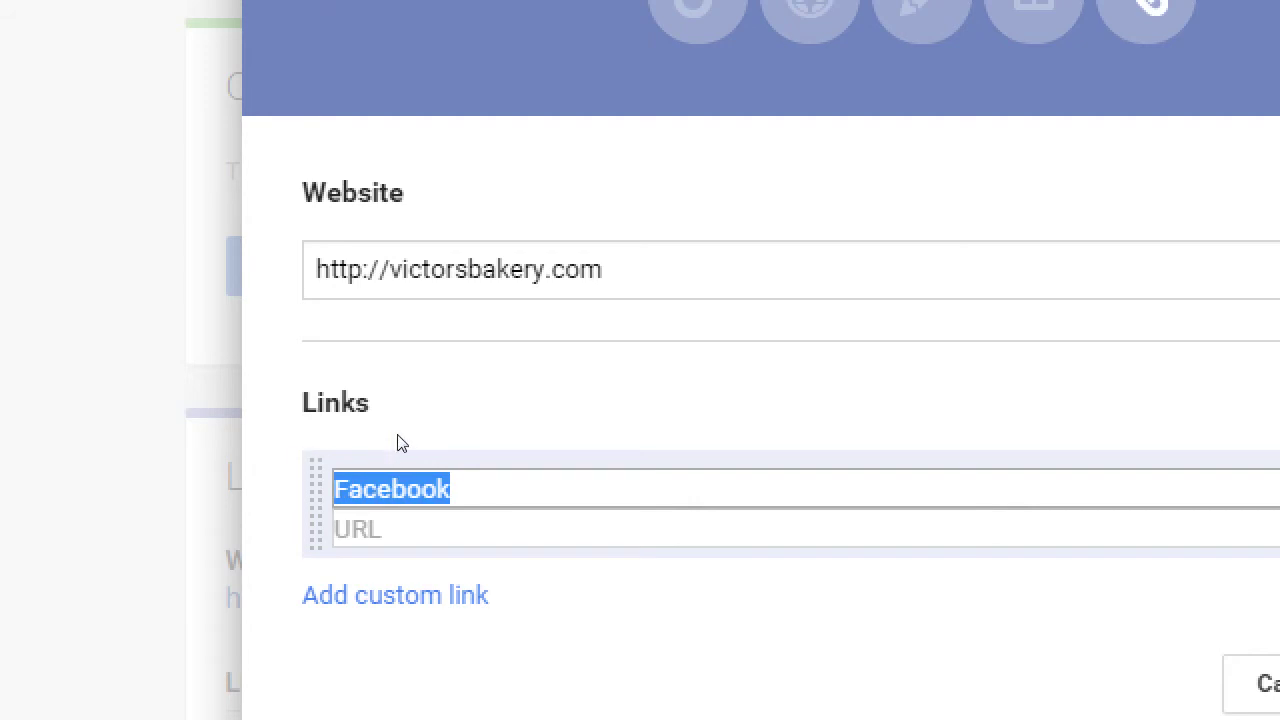
{"action": "type", "text": "Exclus"}
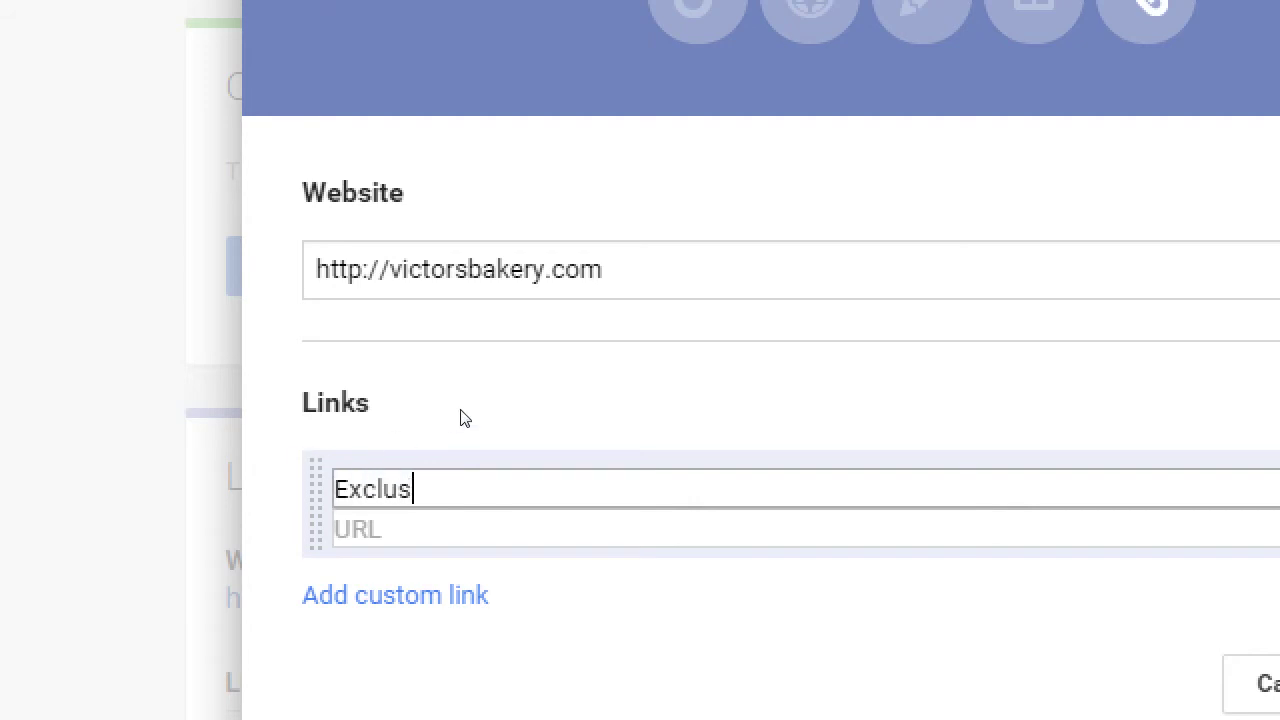
{"action": "type", "text": "ive Google+"}
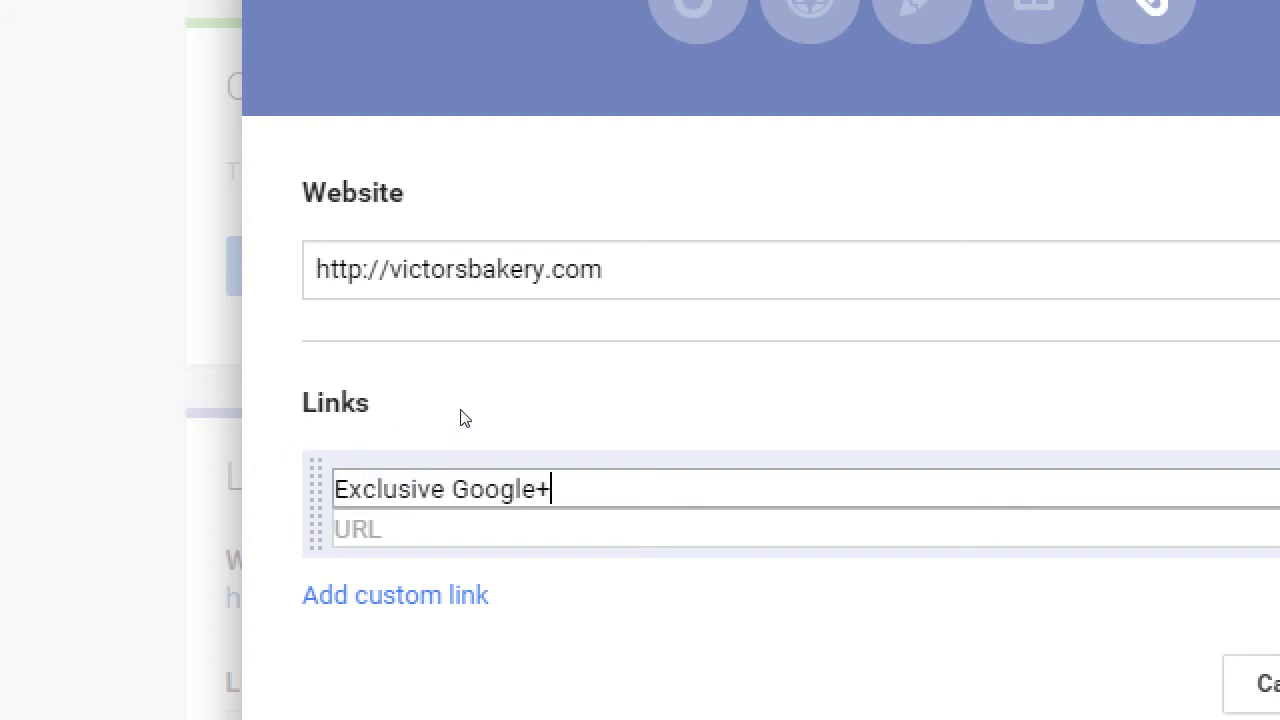
{"action": "type", "text": " Contente"}
{"action": "key", "text": "Tab"}
{"action": "type", "text": "h"}
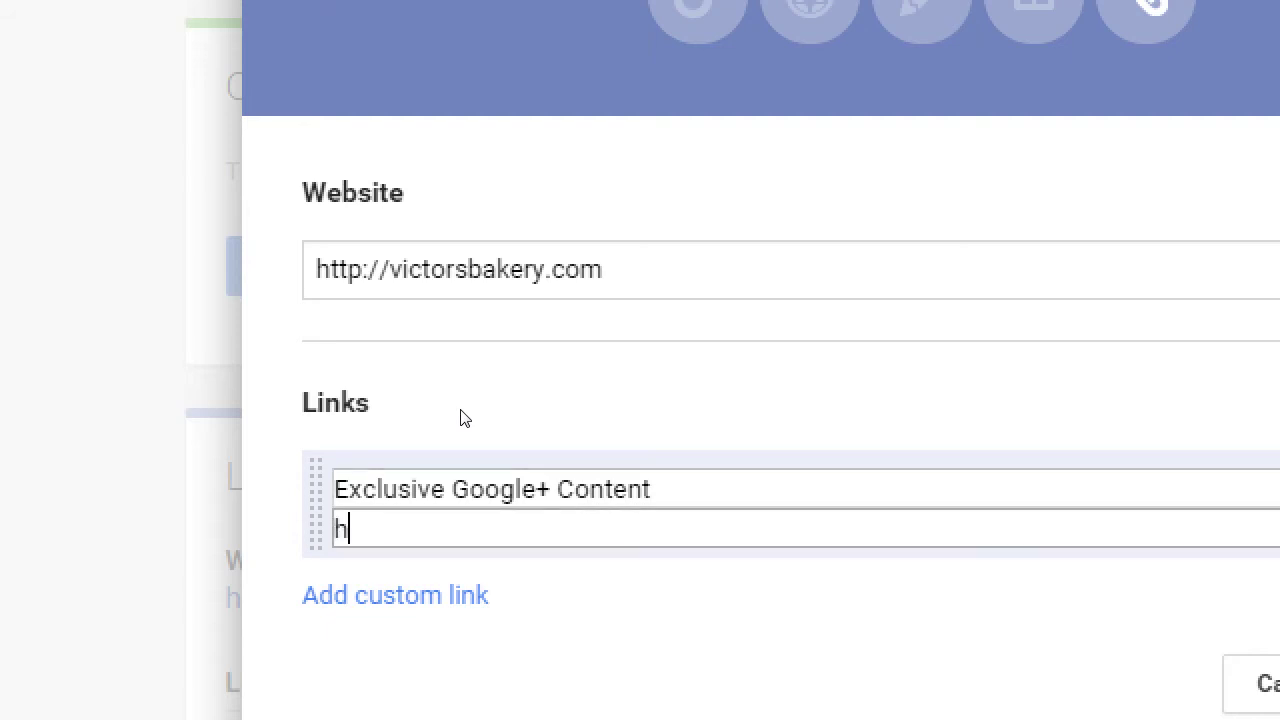
{"action": "type", "text": "ttp://victor"}
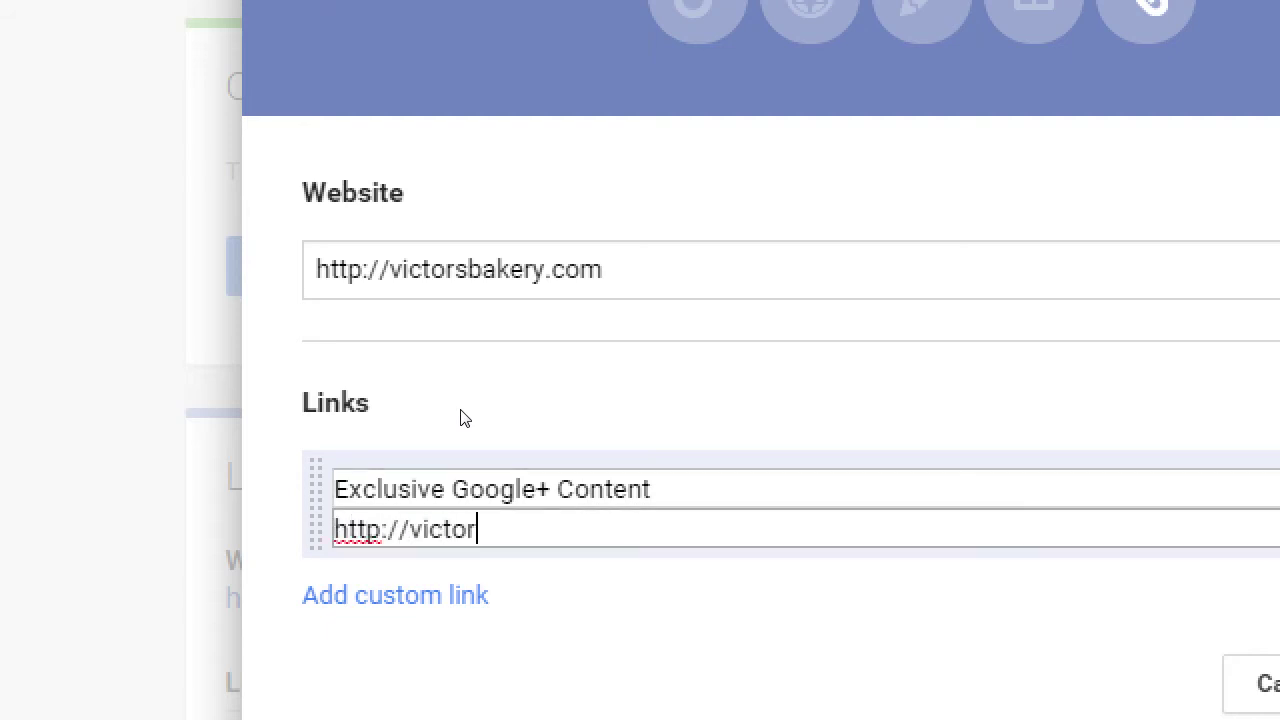
{"action": "type", "text": ".com/"}
{"action": "type", "text": "googlepl"}
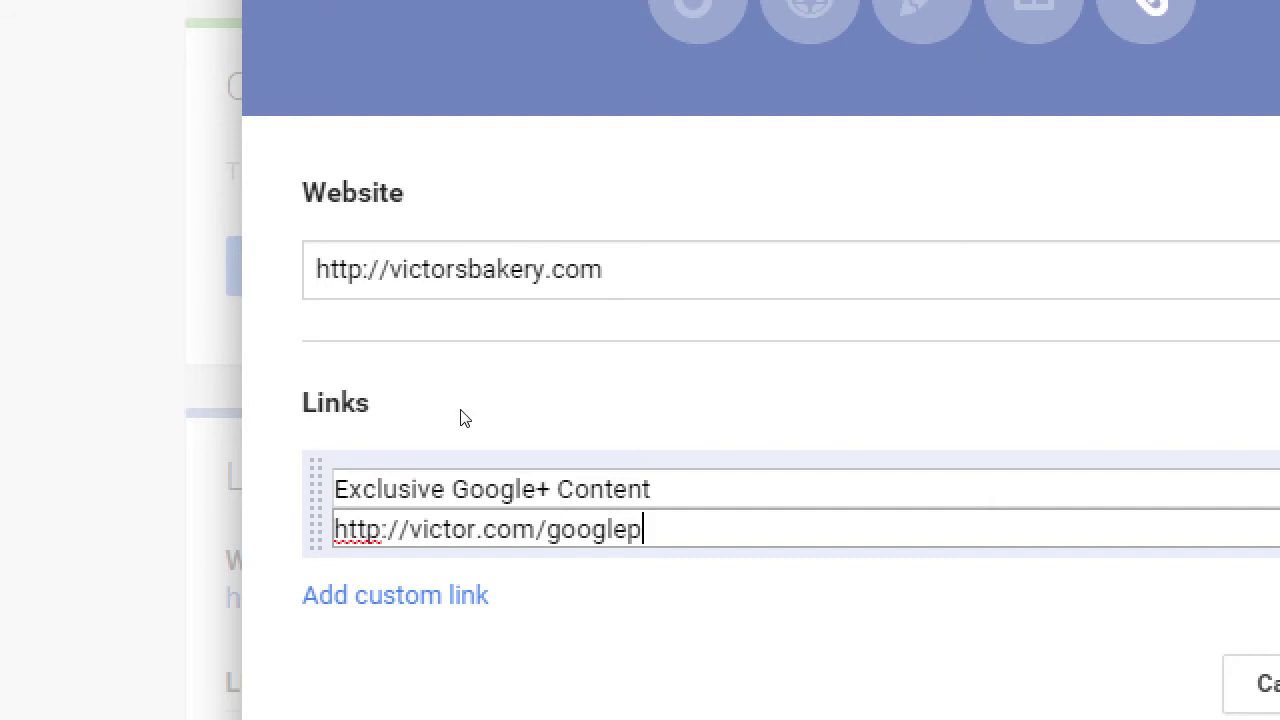
{"action": "type", "text": "us"}
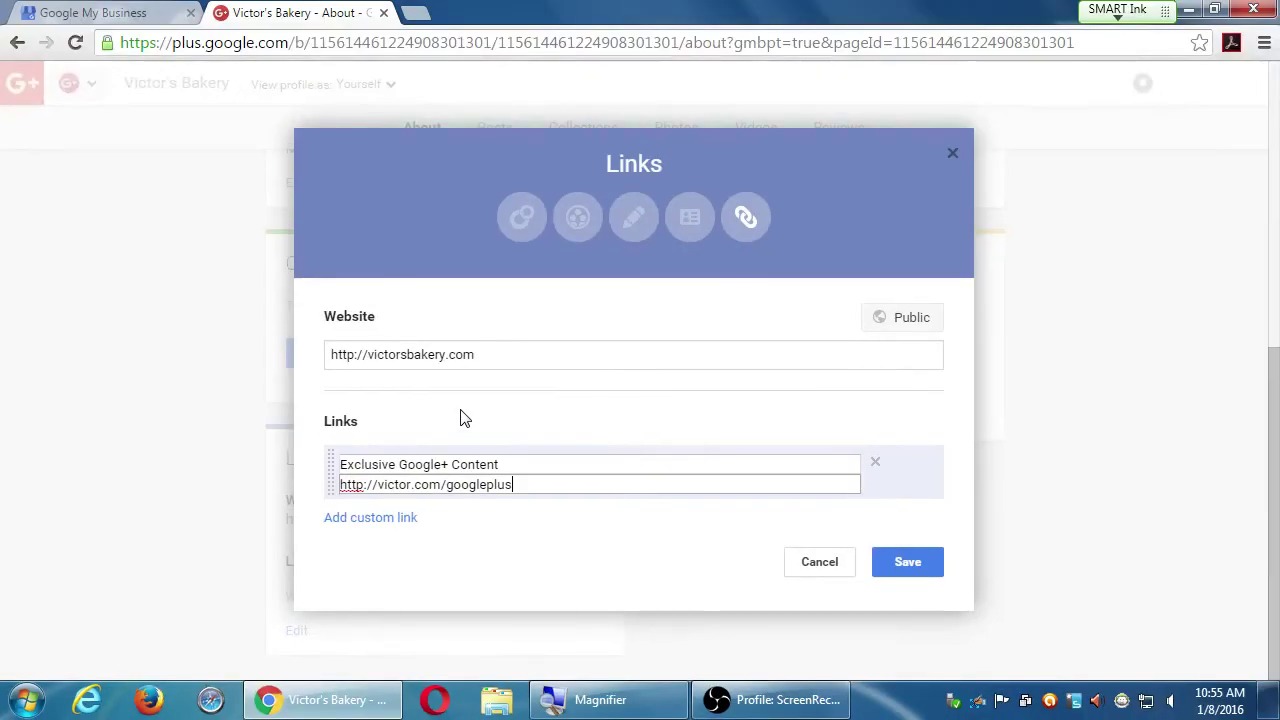
Step: Open sdce.edu in a new browser tab, view its expanded site navigation, and return to the Victor's Bakery page
{"action": "key", "text": "ctrl+t"}
{"action": "type", "text": "sdce"}
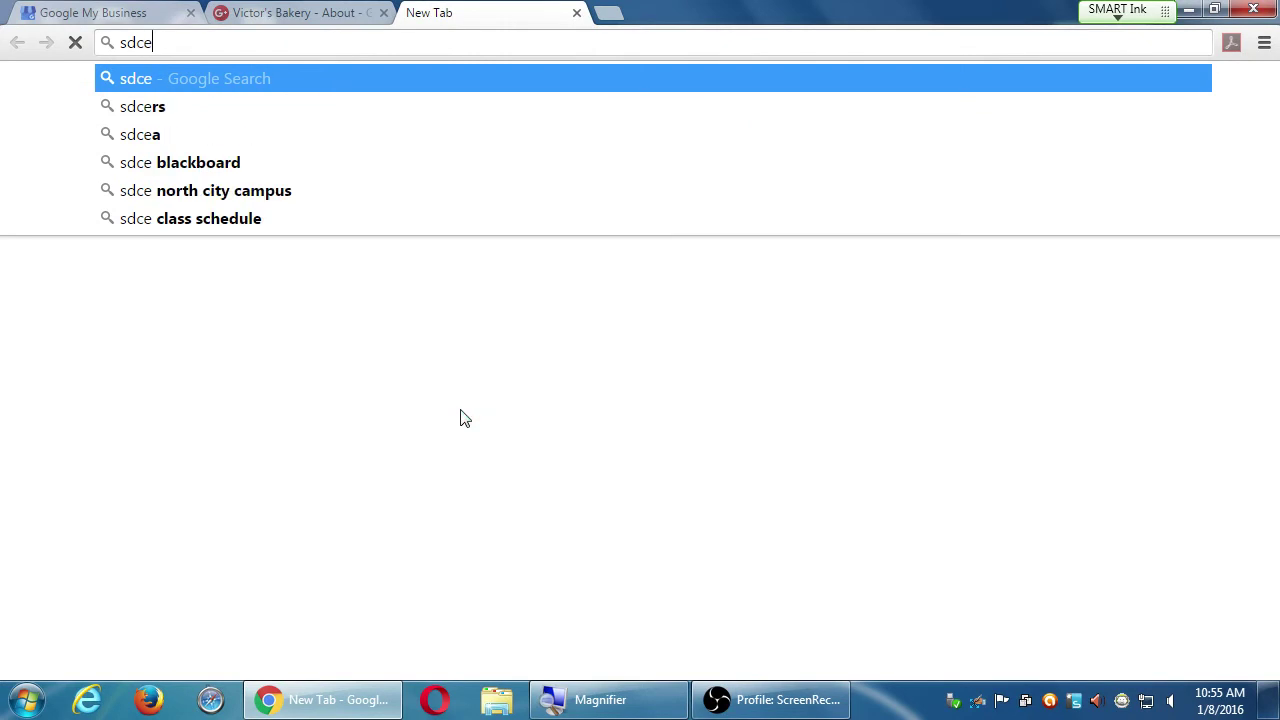
{"action": "type", "text": ".edu"}
{"action": "key", "text": "Return"}
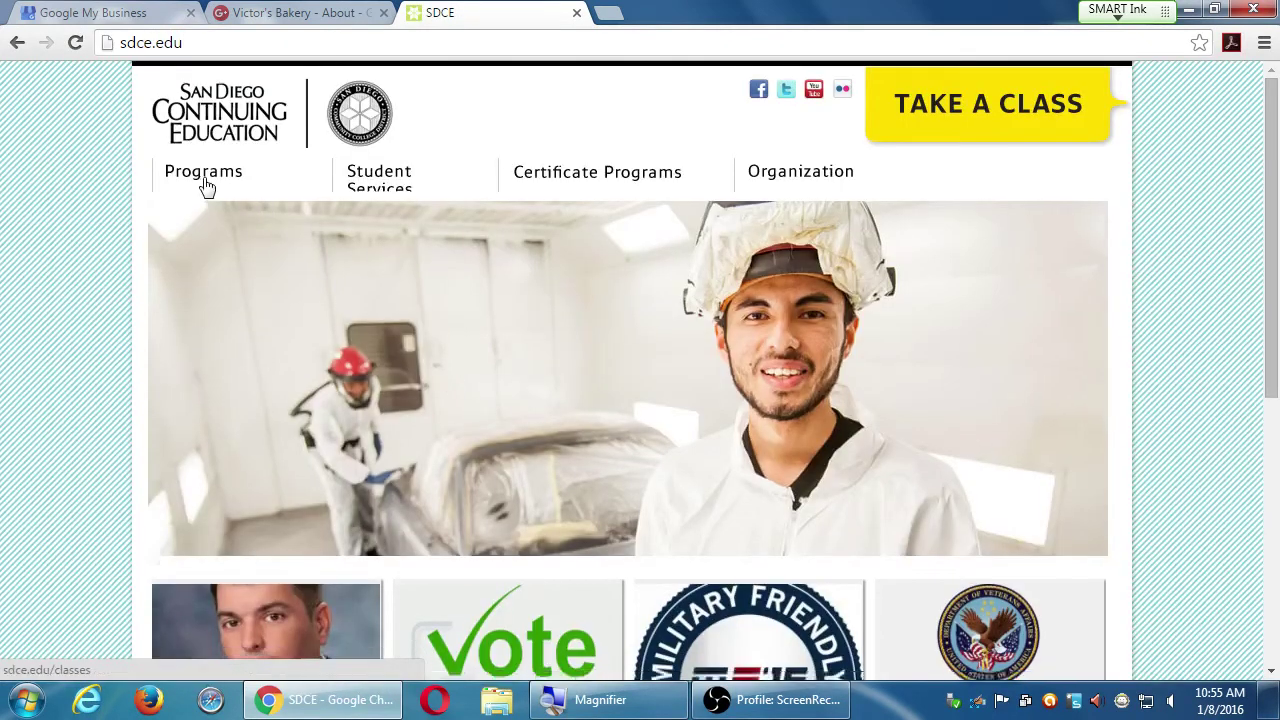
{"action": "mouse_move", "coordinate": [474, 183]}
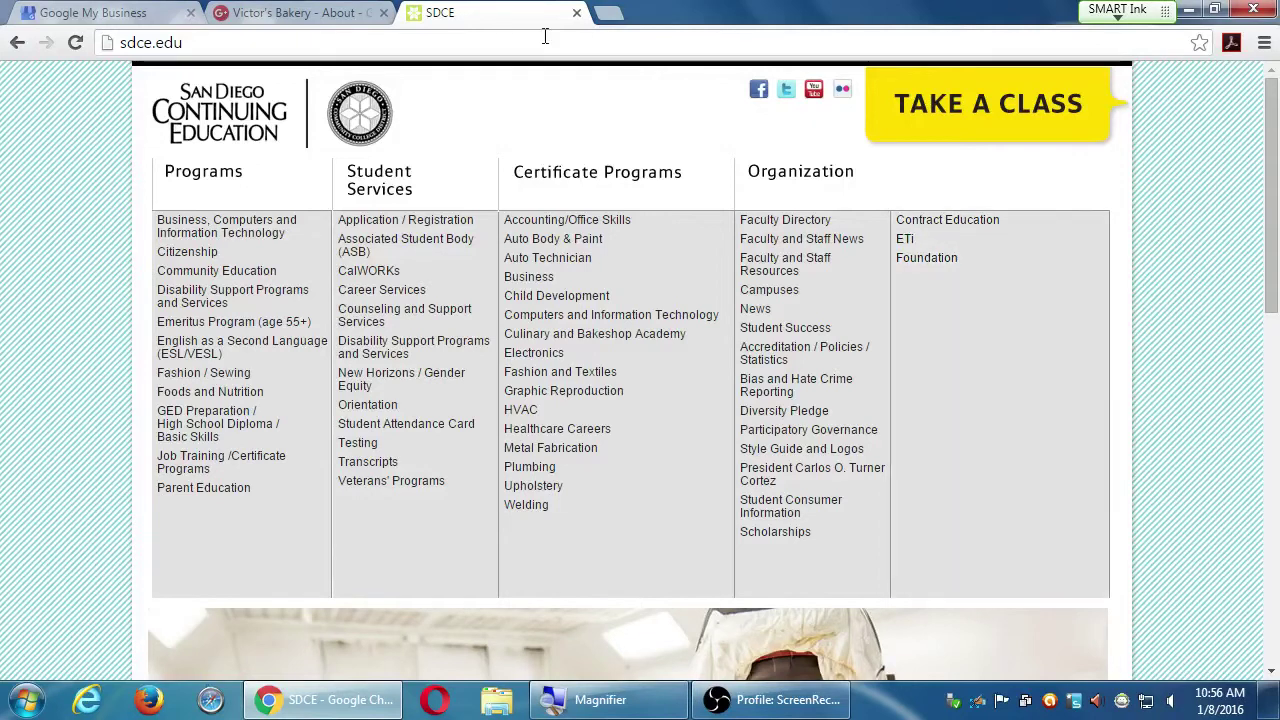
{"action": "left_click", "coordinate": [300, 12]}
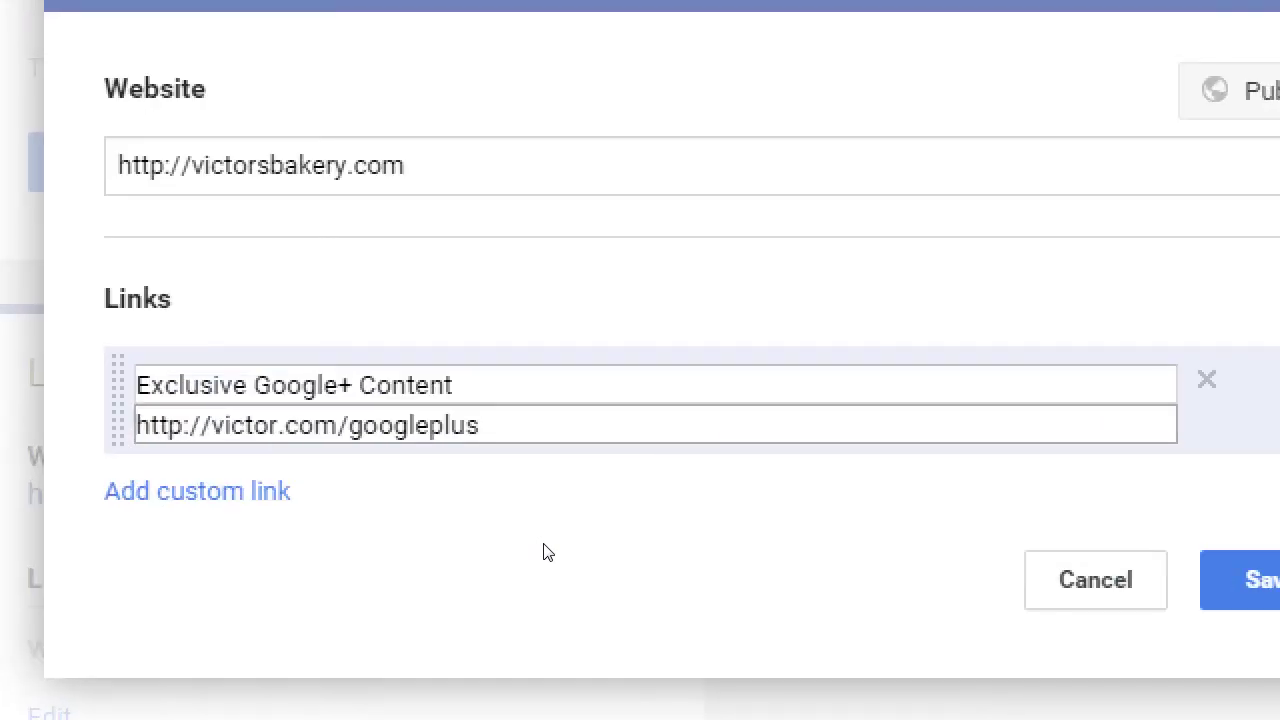
Step: Add another custom link entry, leave it blank, and save the Links section
{"action": "left_click", "coordinate": [198, 490]}
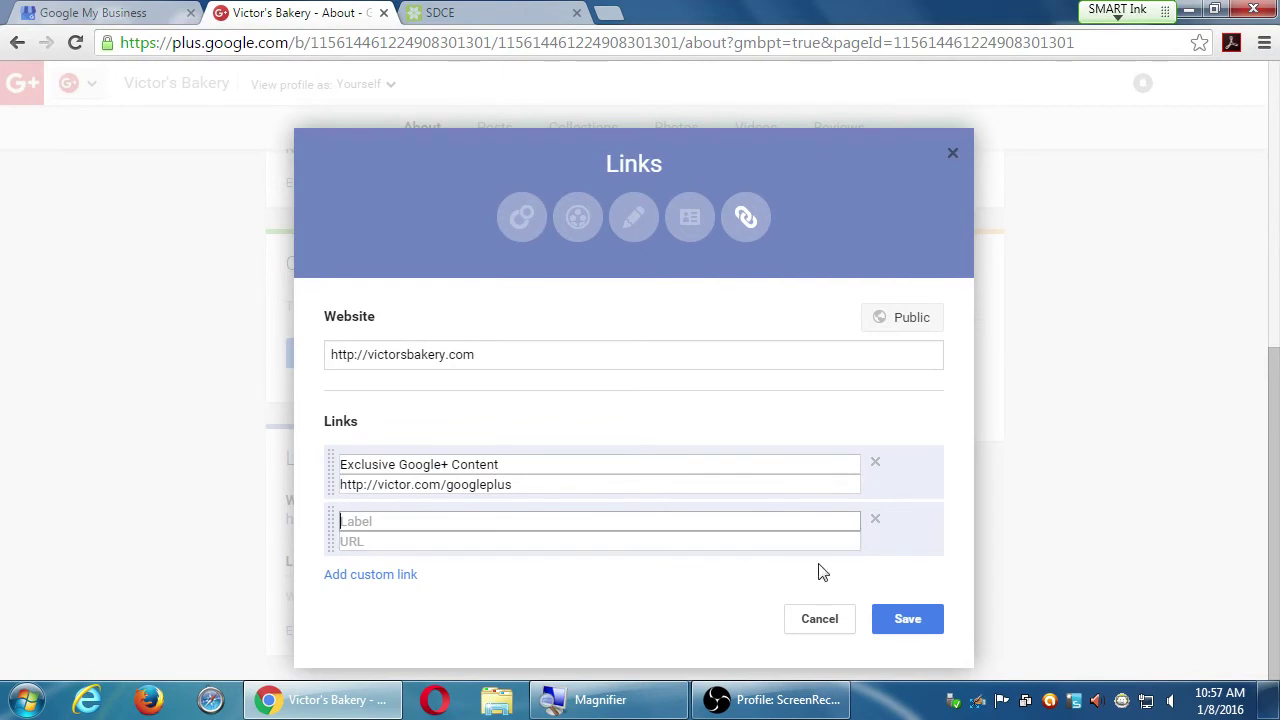
{"action": "left_click", "coordinate": [912, 622]}
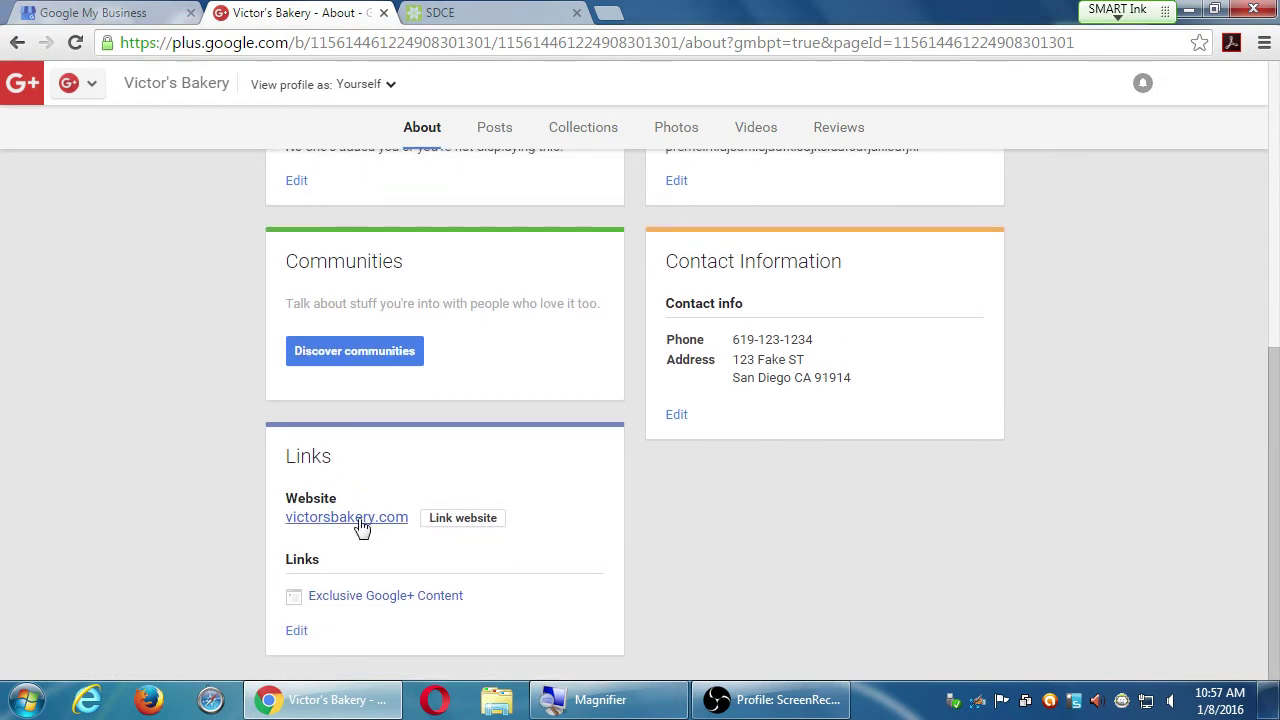
Step: Read the requirements for linking the website to Google+, dismiss them, and look over the whole About page
{"action": "left_click", "coordinate": [459, 526]}
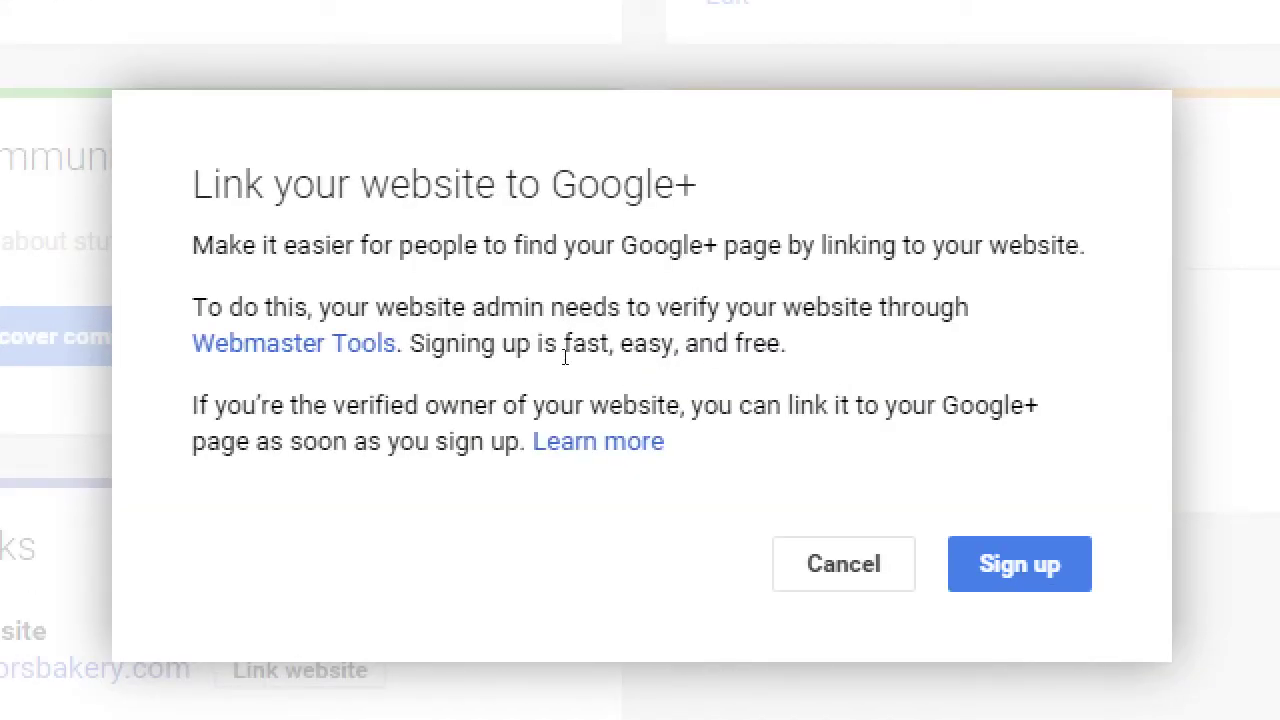
{"action": "key", "text": "Escape"}
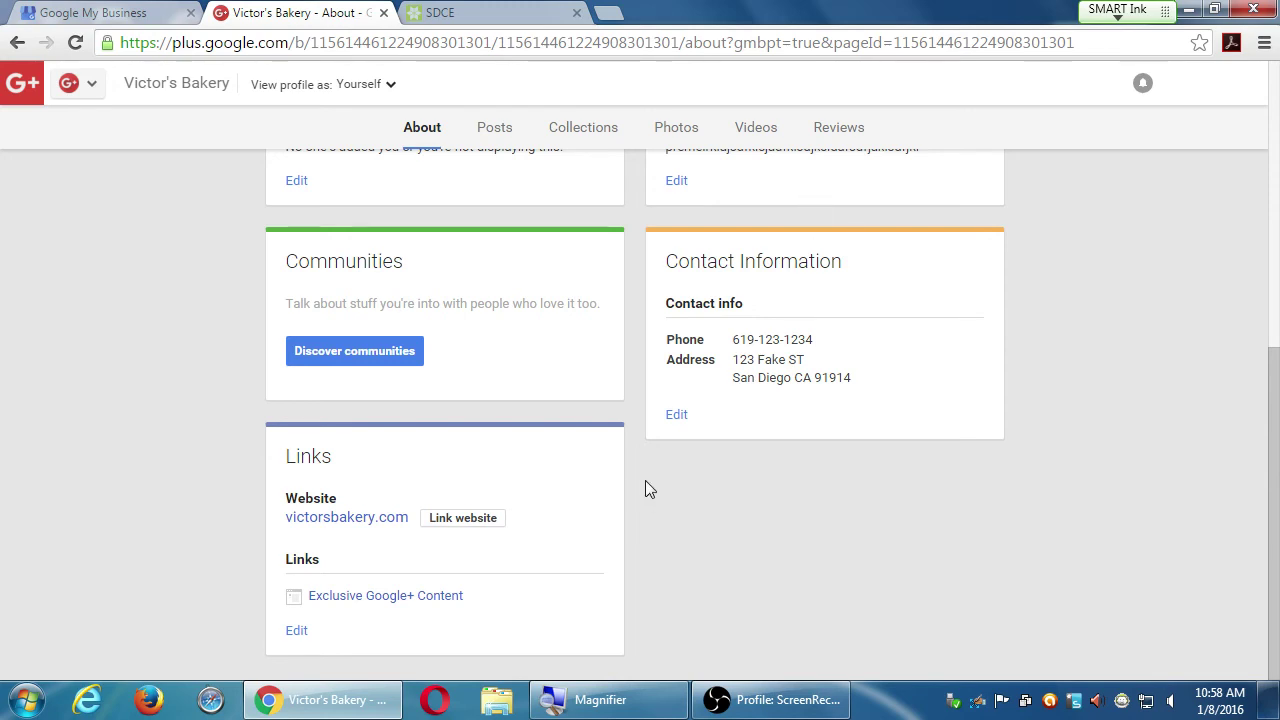
{"action": "scroll", "coordinate": [648, 479], "scroll_direction": "up", "scroll_amount": 6}
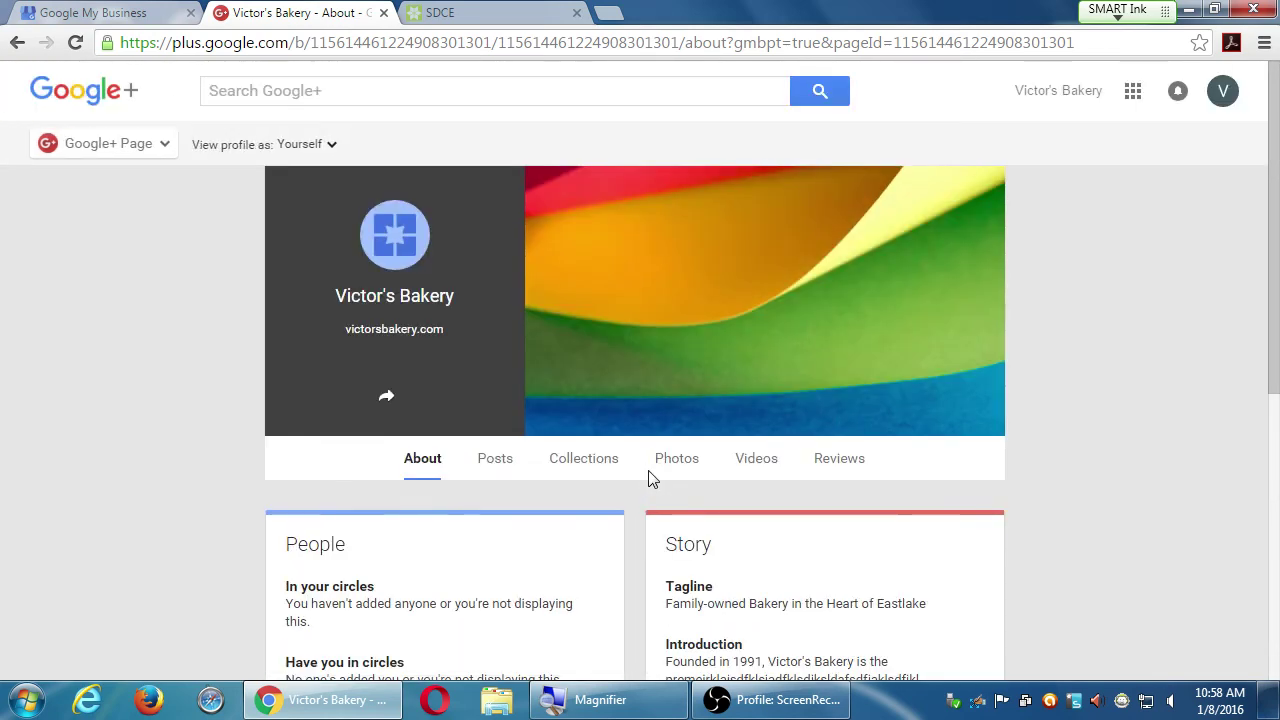
{"action": "scroll", "coordinate": [648, 479], "scroll_direction": "down", "scroll_amount": 5}
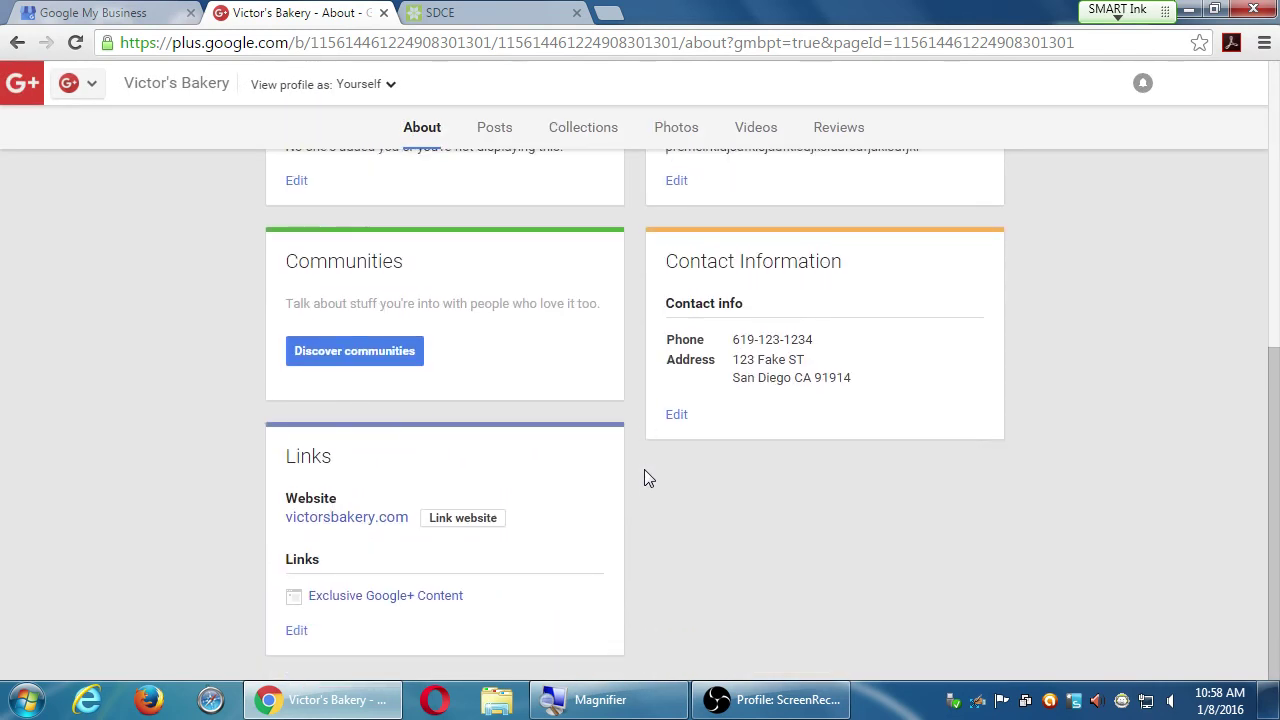
{"action": "scroll", "coordinate": [644, 479], "scroll_direction": "up", "scroll_amount": 3}
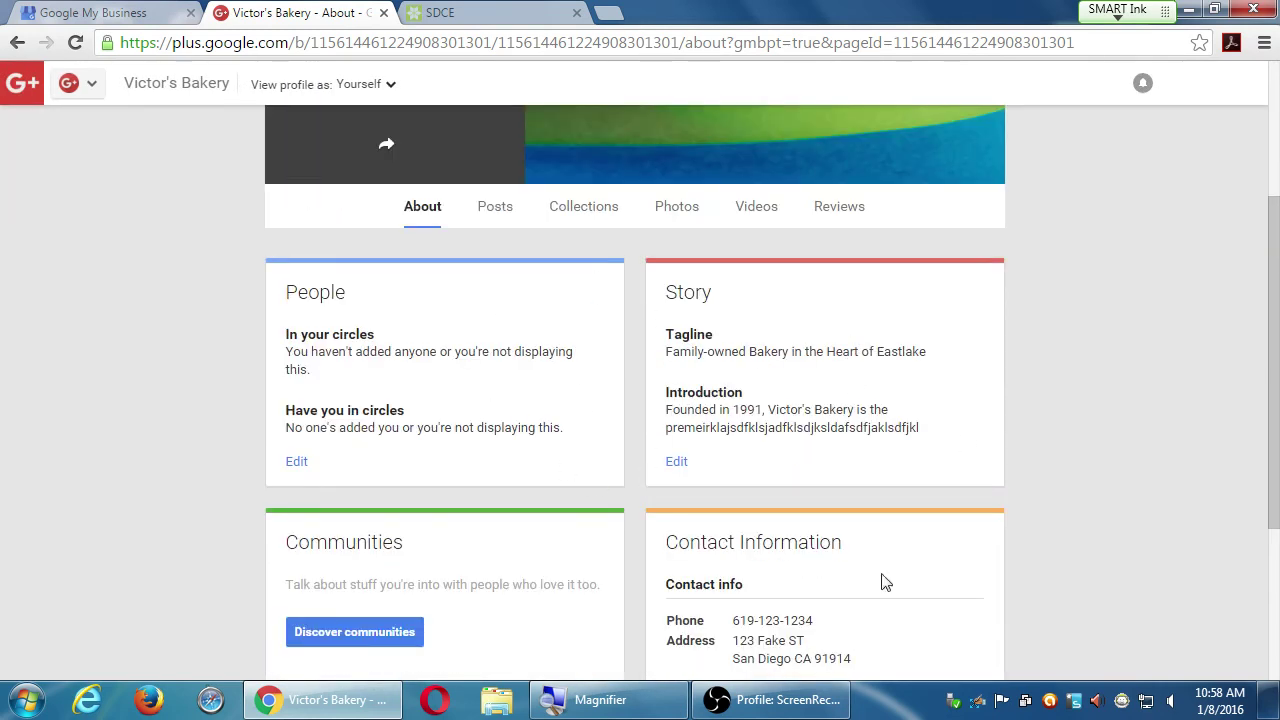
{"action": "scroll", "coordinate": [735, 515], "scroll_direction": "up", "scroll_amount": 3}
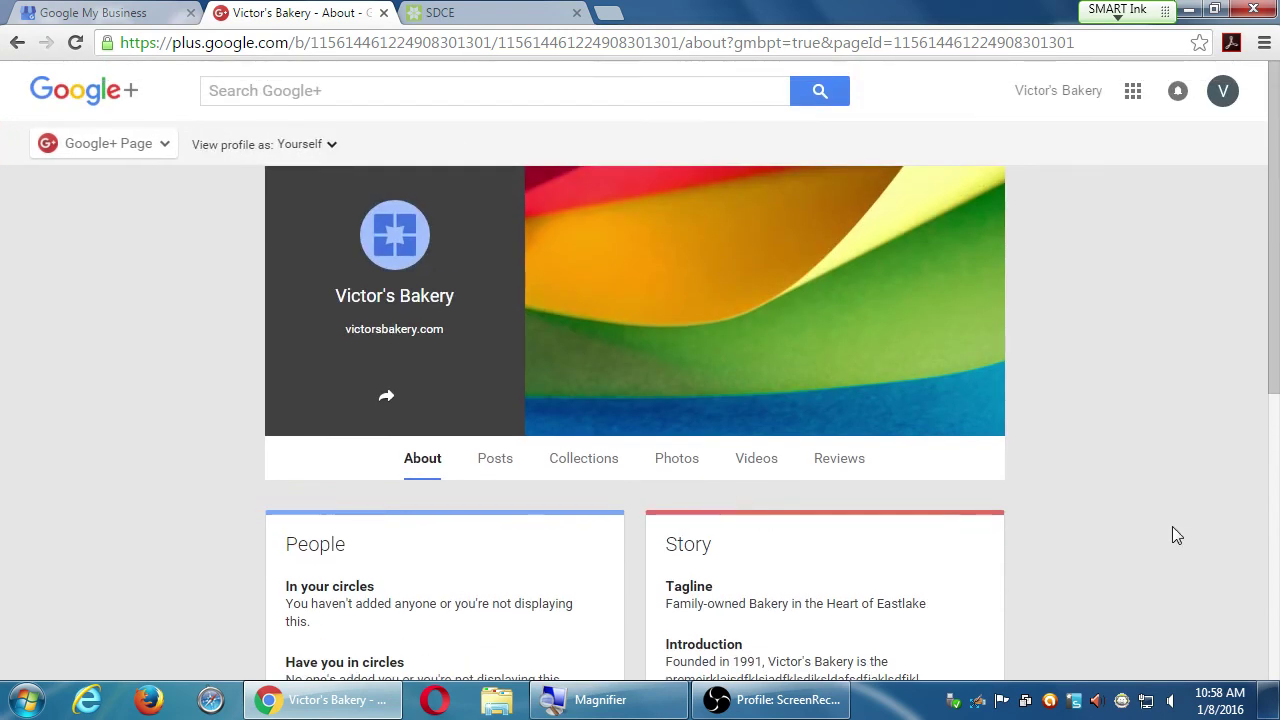
{"action": "mouse_move", "coordinate": [541, 257]}
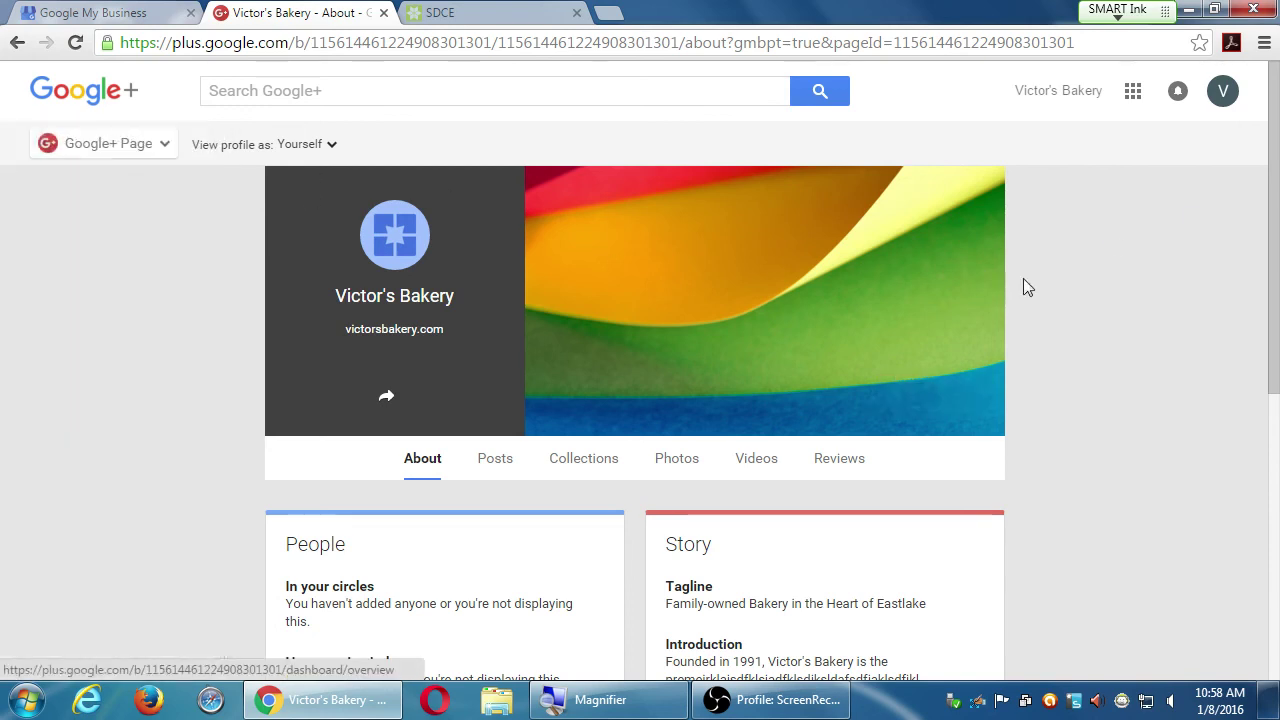
{"action": "mouse_move", "coordinate": [100, 150]}
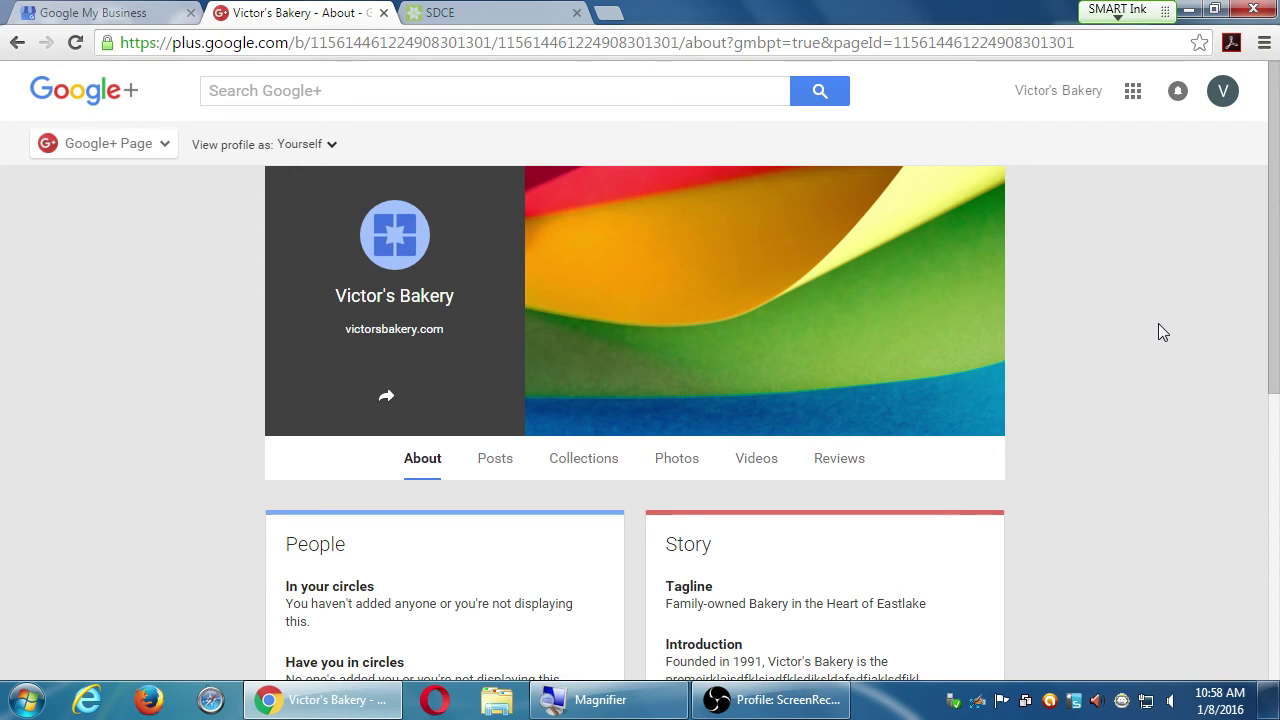
{"action": "left_click", "coordinate": [789, 702]}
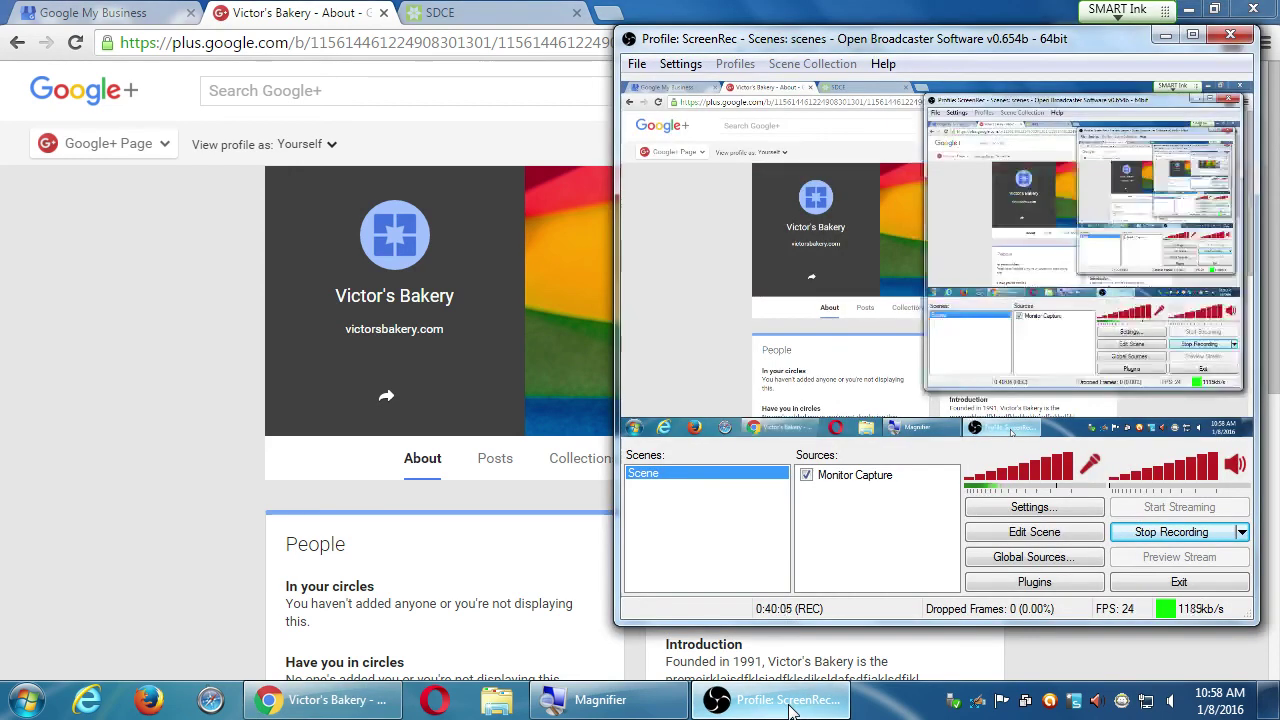